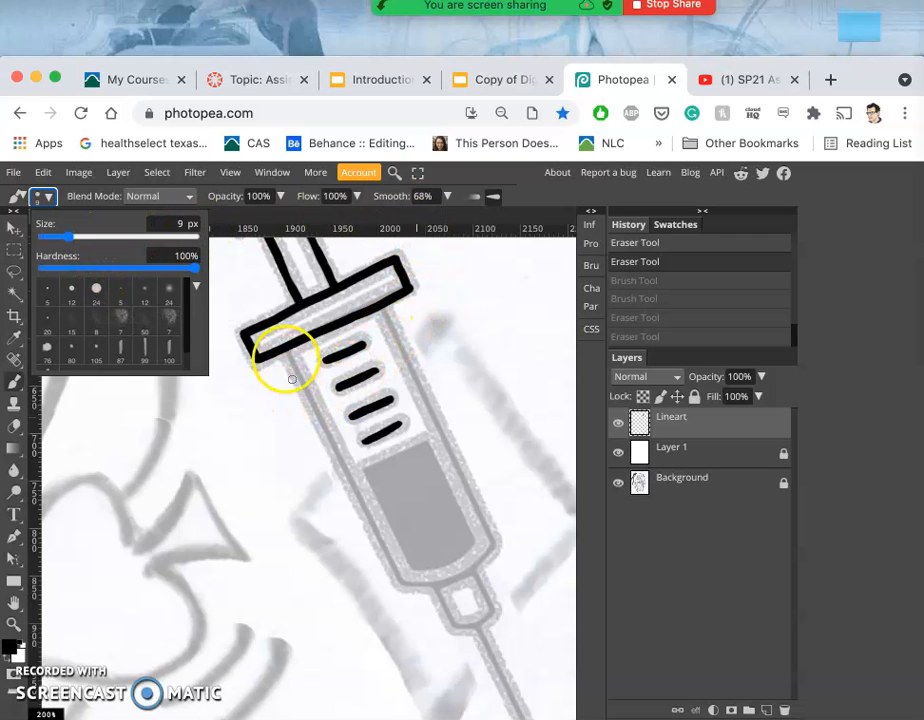
click(495, 198)
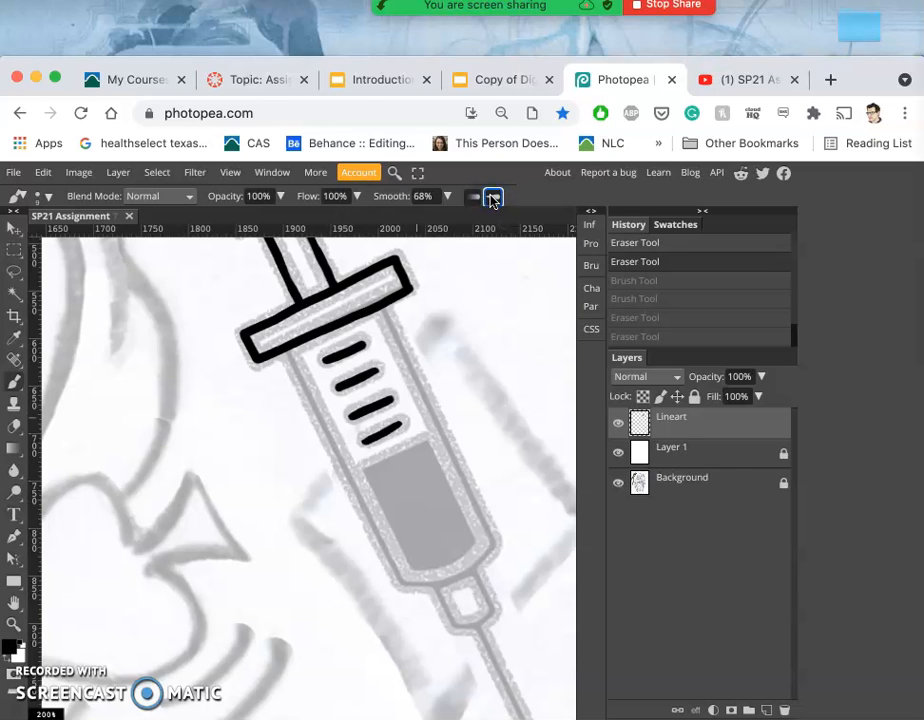
drag(410, 336, 419, 347)
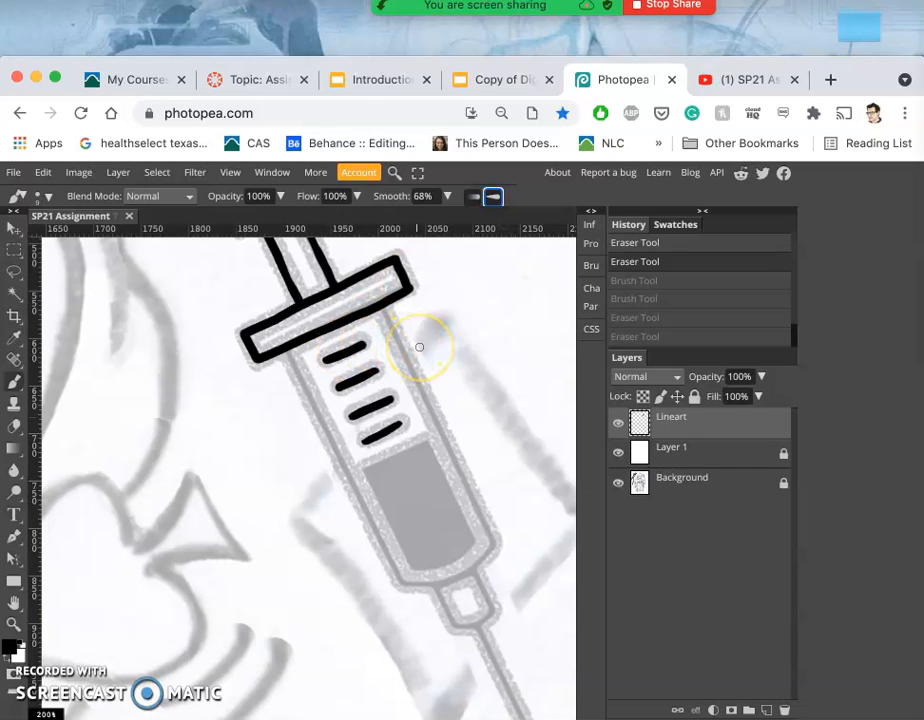
click(289, 352)
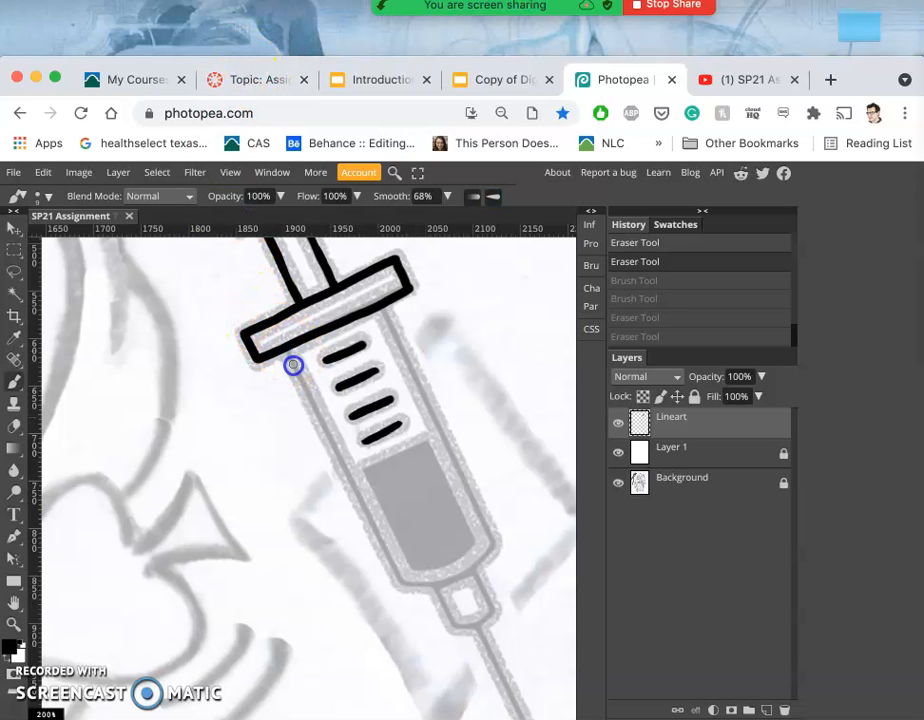
drag(301, 385, 372, 539)
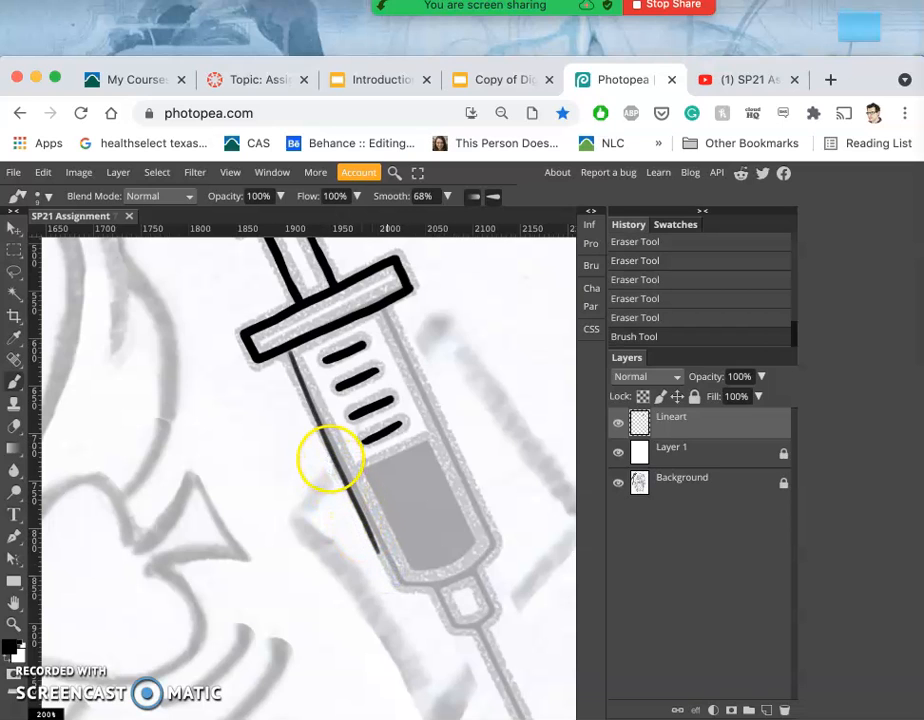
key(ctrl+z)
click(472, 197)
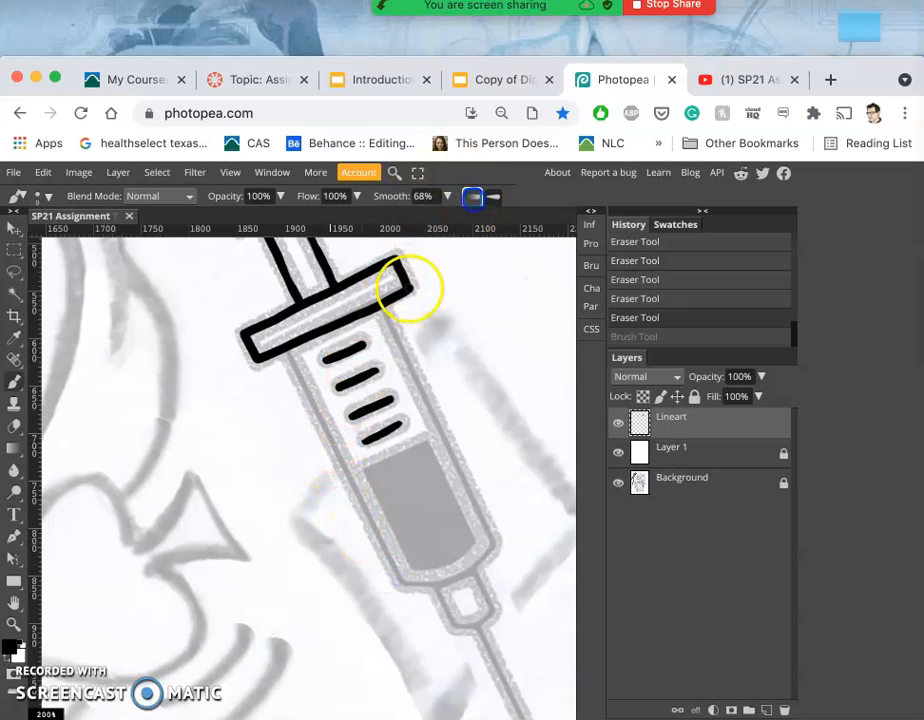
drag(289, 352, 367, 526)
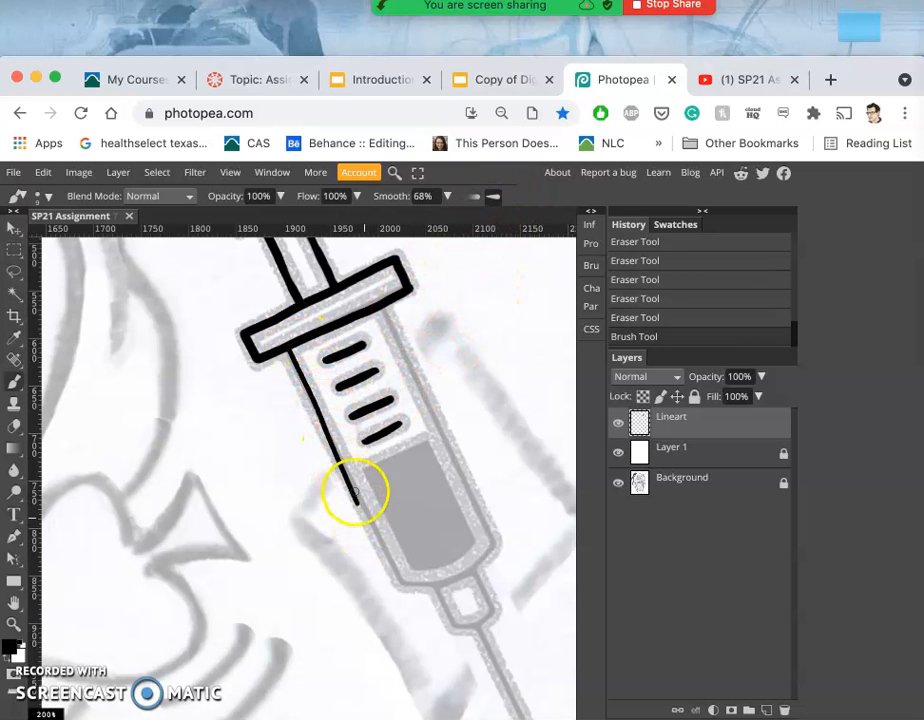
key(super+z)
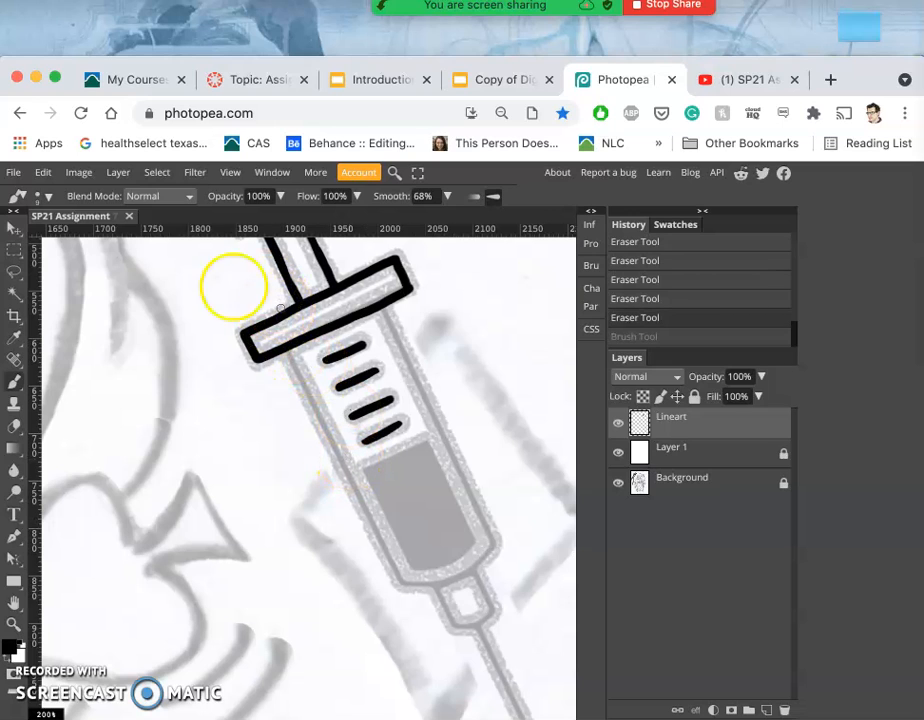
Set the brush size to 7 px and try tracing the left edge of the syringe barrel.
click(50, 198)
click(70, 233)
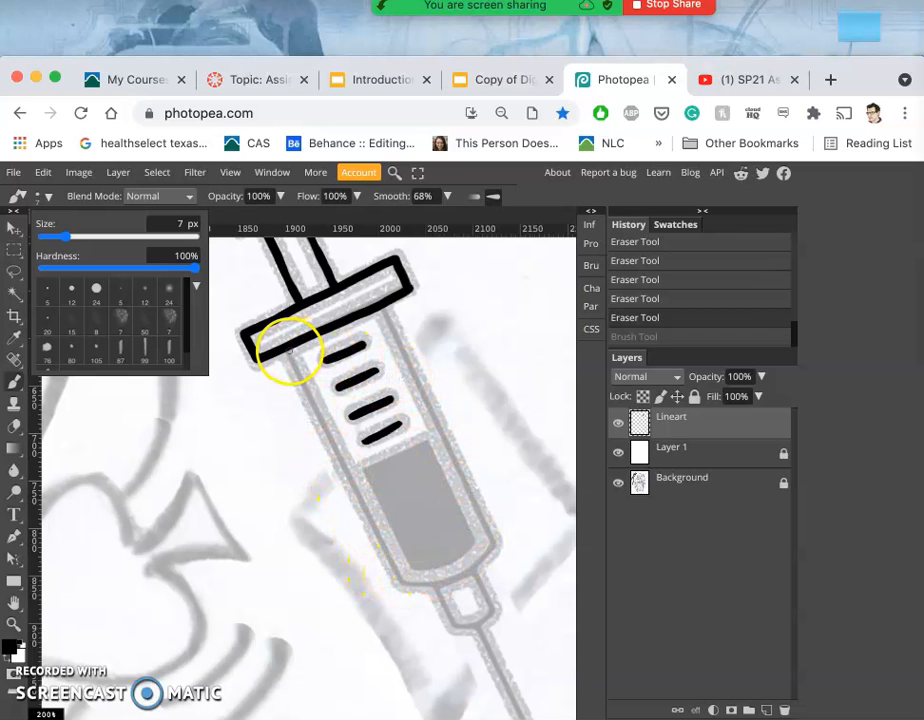
click(289, 351)
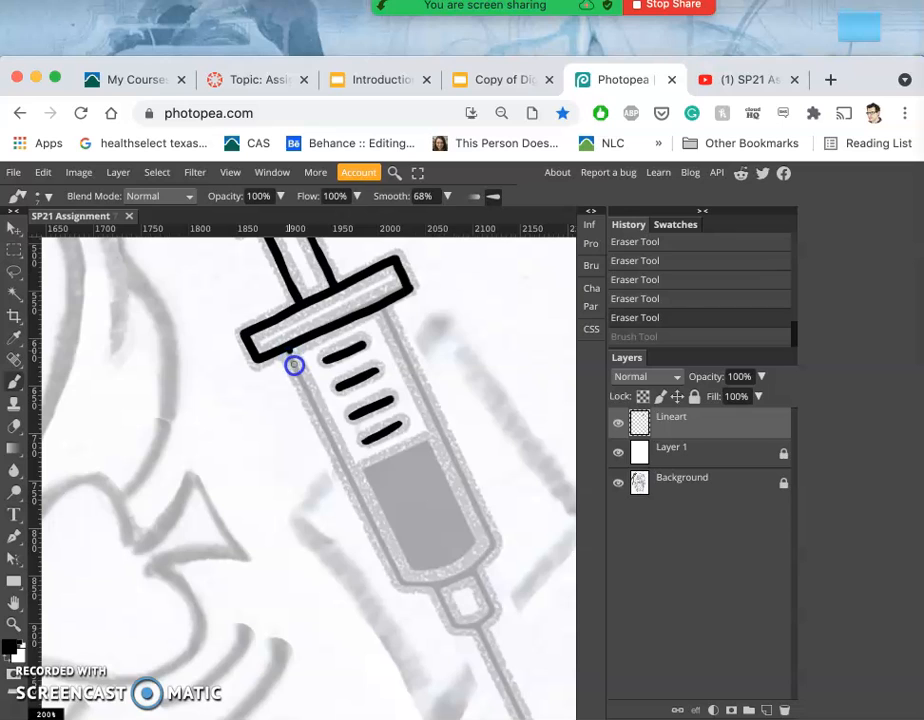
drag(304, 391, 410, 602)
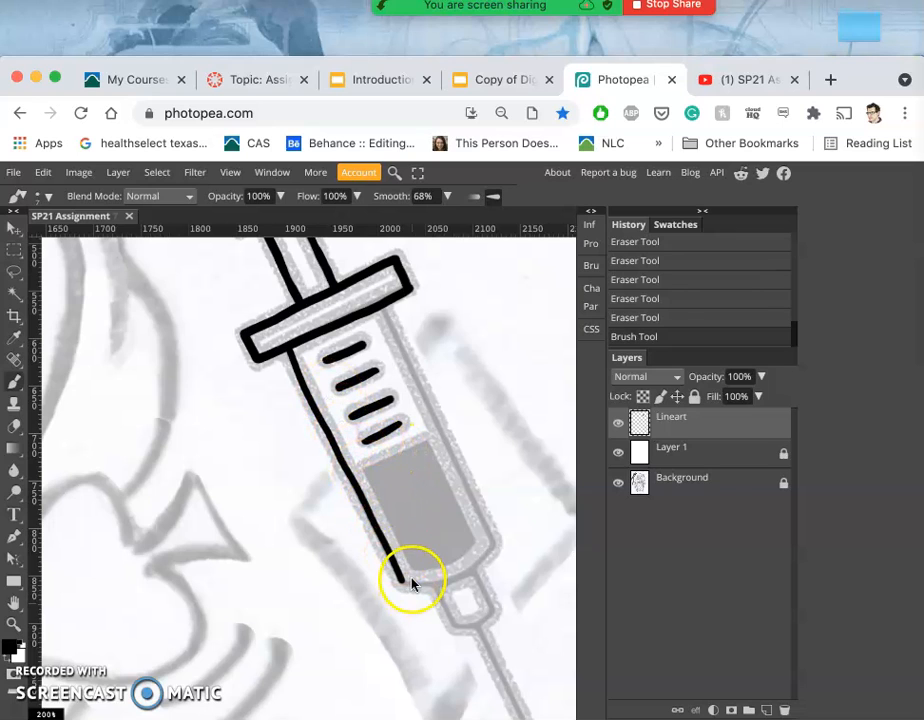
key(super+z)
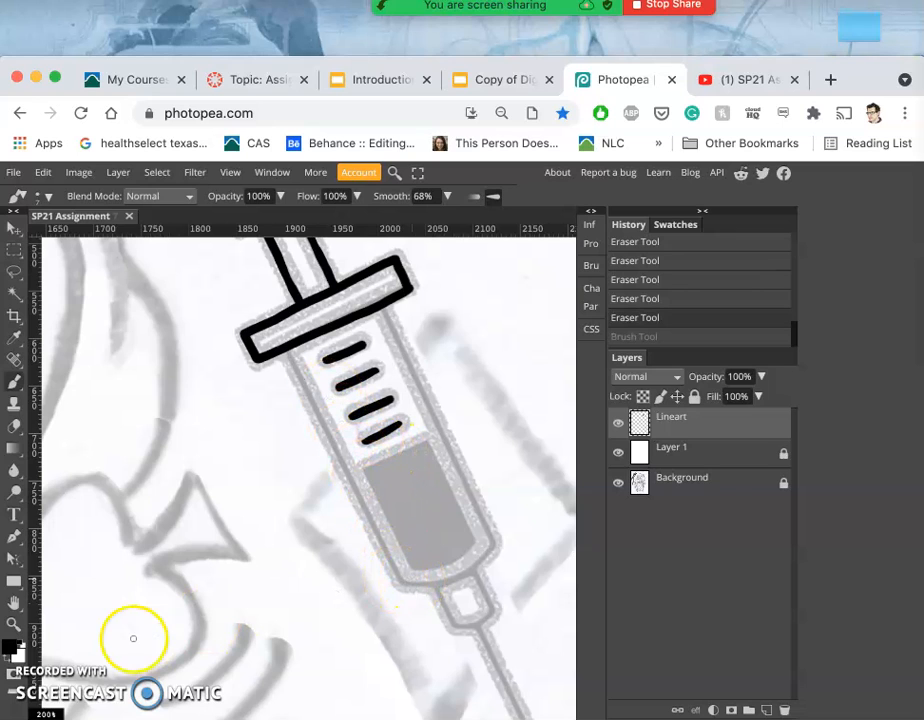
Rotate the canvas view to 25° so that the syringe stands upright.
click(13, 604)
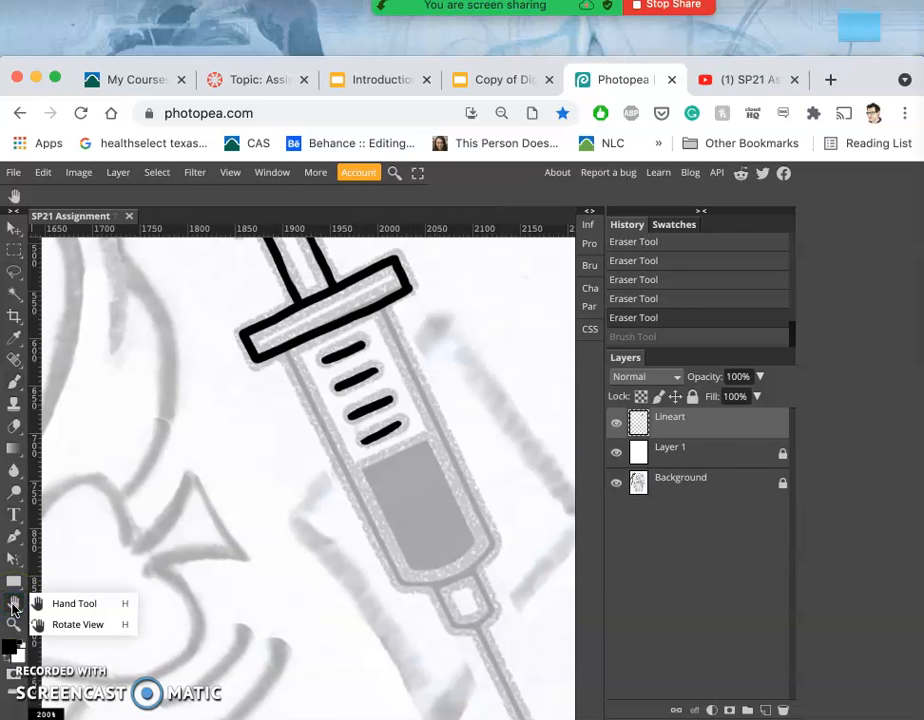
drag(15, 606, 66, 625)
drag(249, 418, 297, 461)
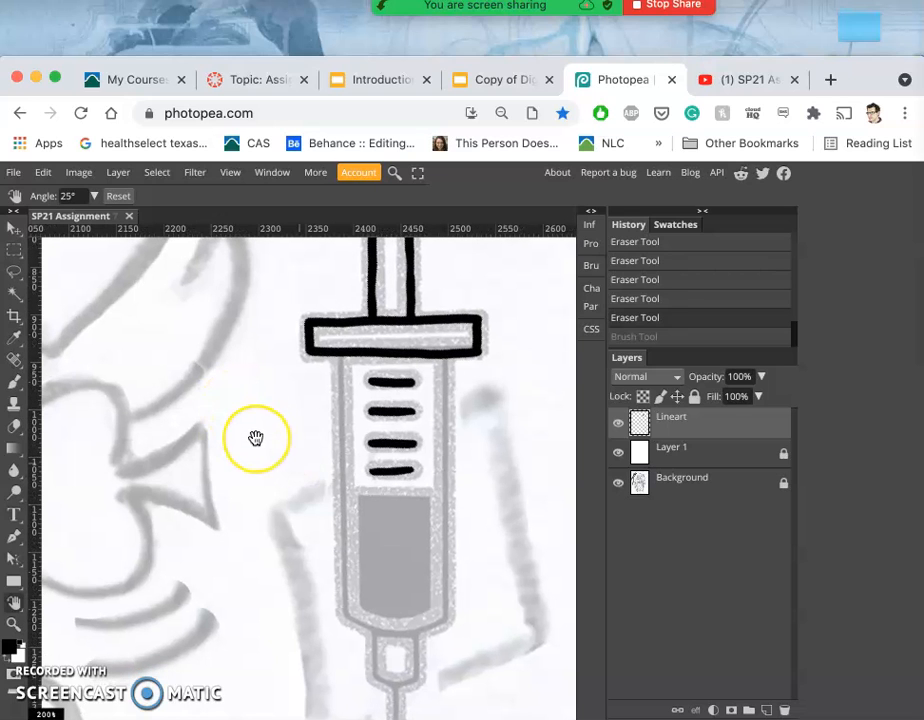
scroll(255, 437, down, 10)
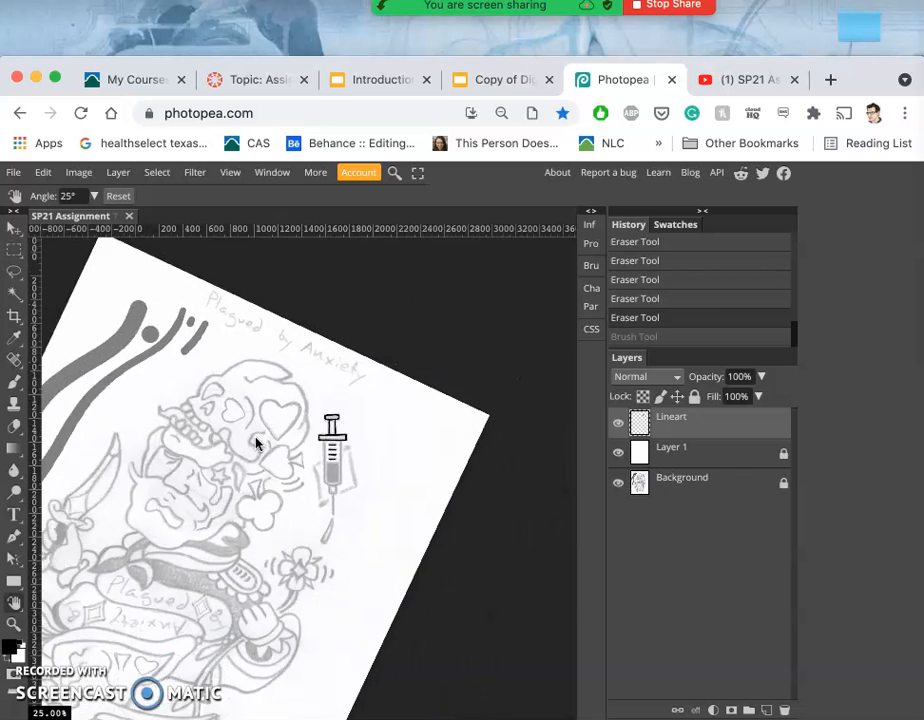
click(231, 360)
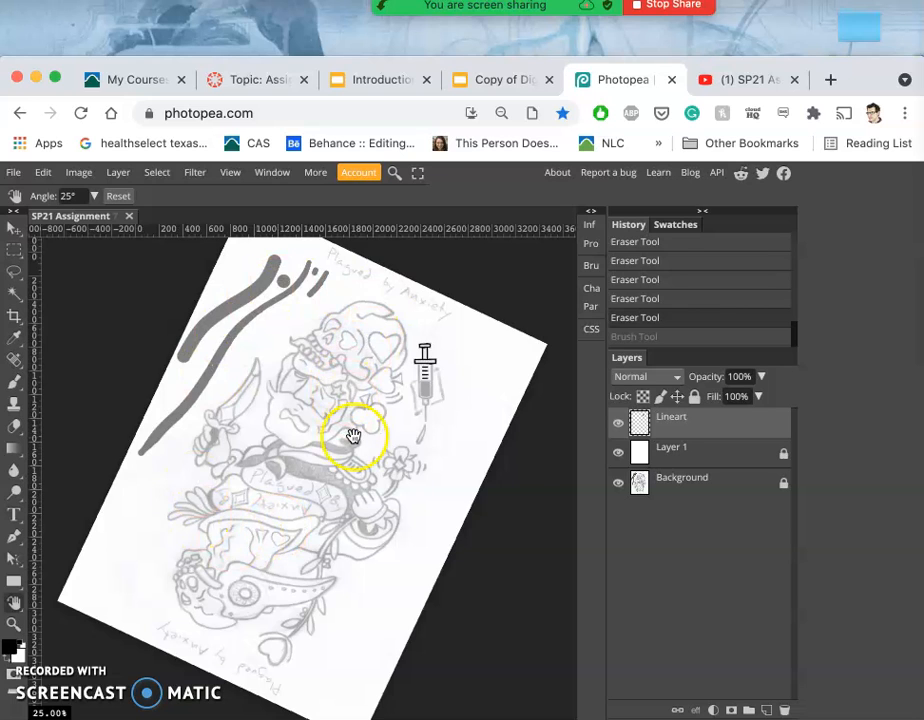
scroll(354, 436, up, 3)
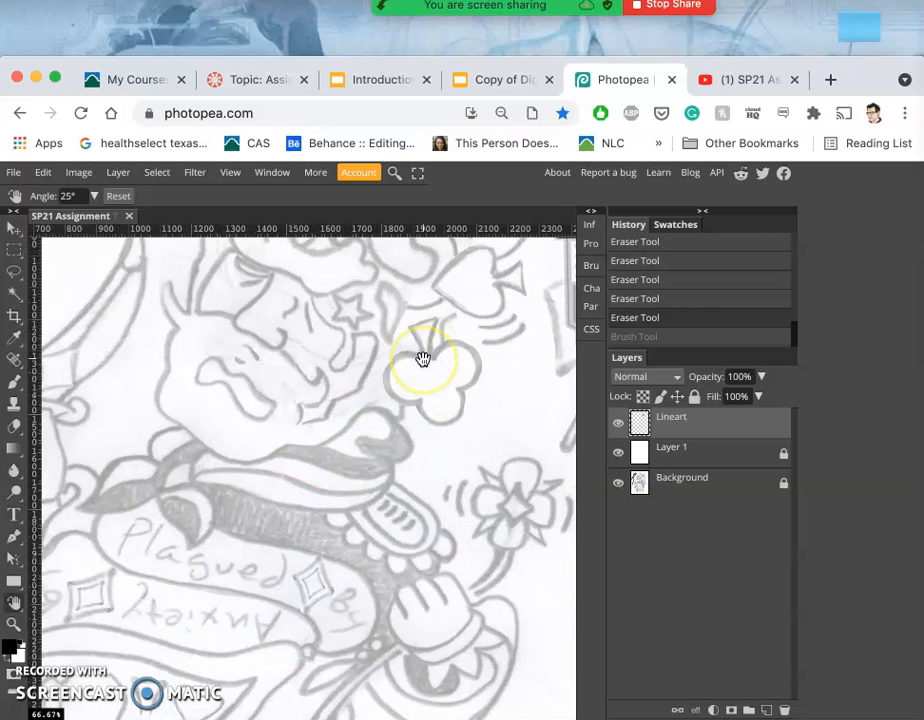
scroll(423, 357, up, 2)
scroll(423, 362, up, 3)
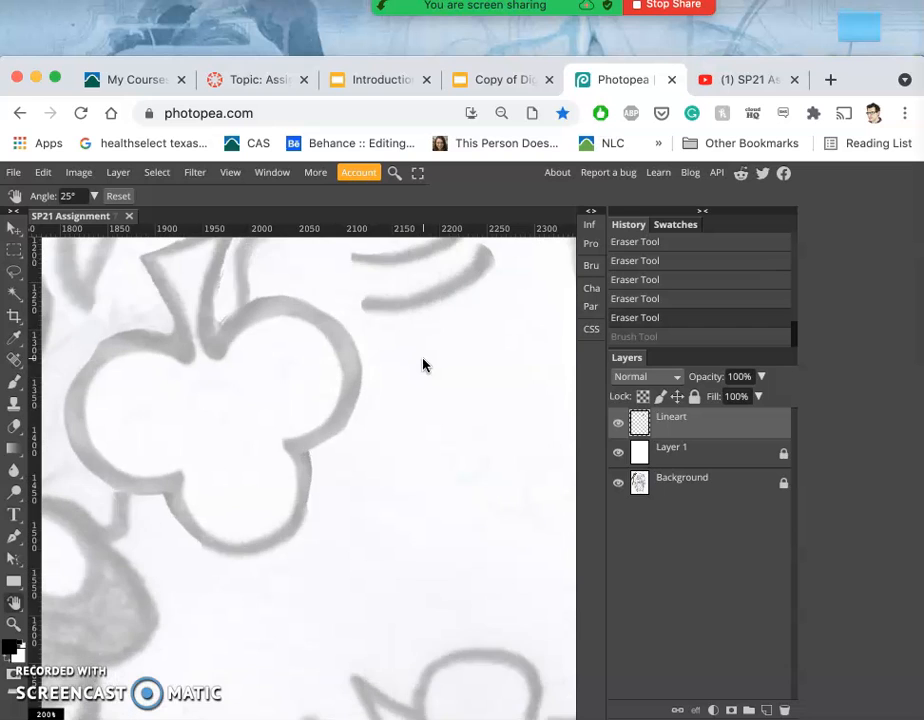
scroll(423, 365, right, 5)
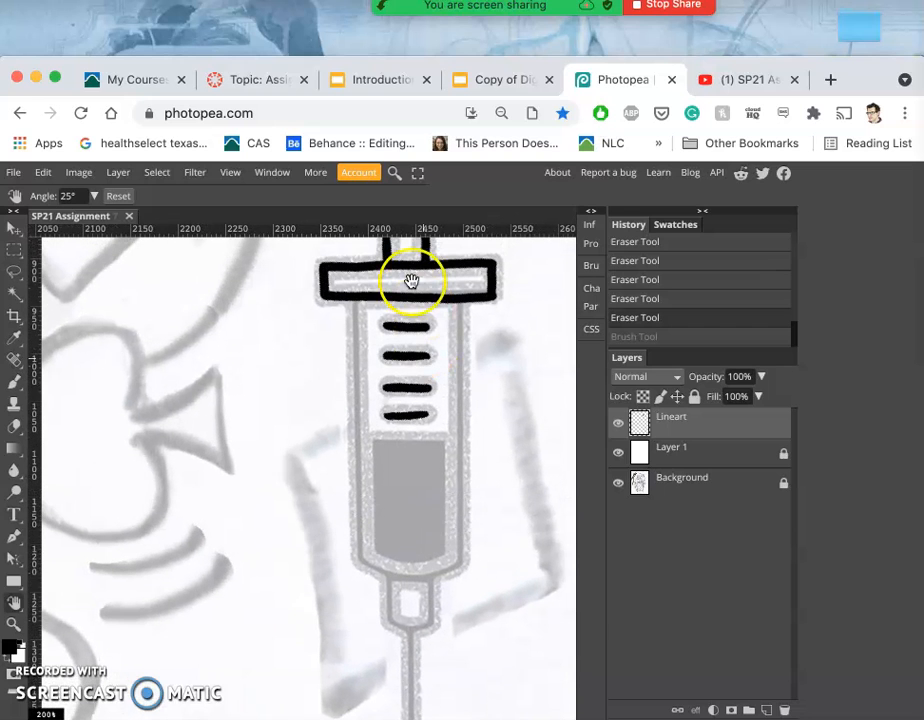
Trace both long sides of the syringe barrel in black with the brush, thickening the right line just below the flange.
click(15, 381)
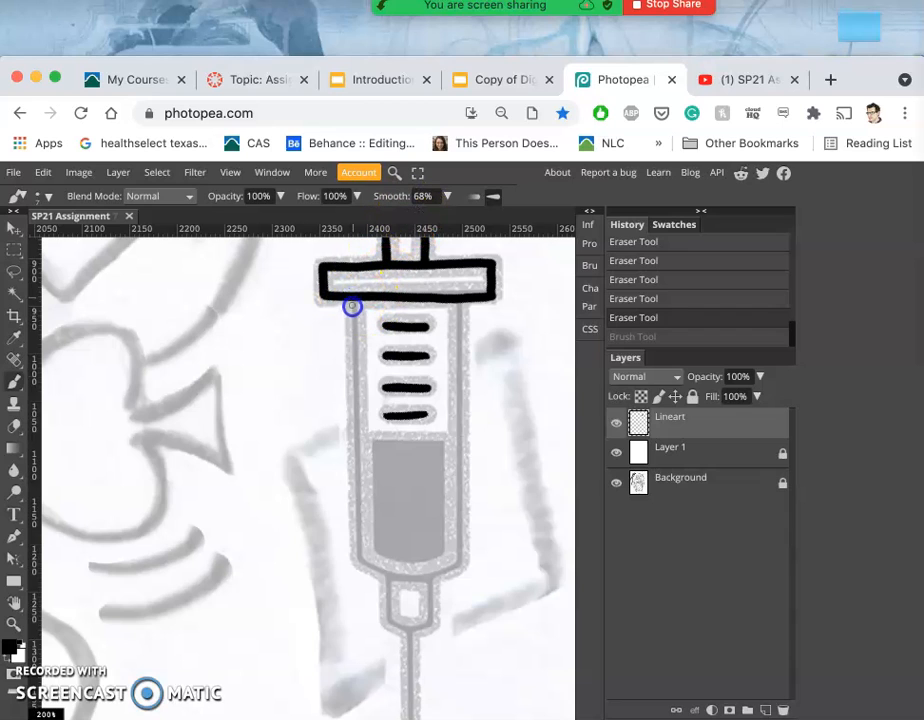
drag(348, 298, 361, 382)
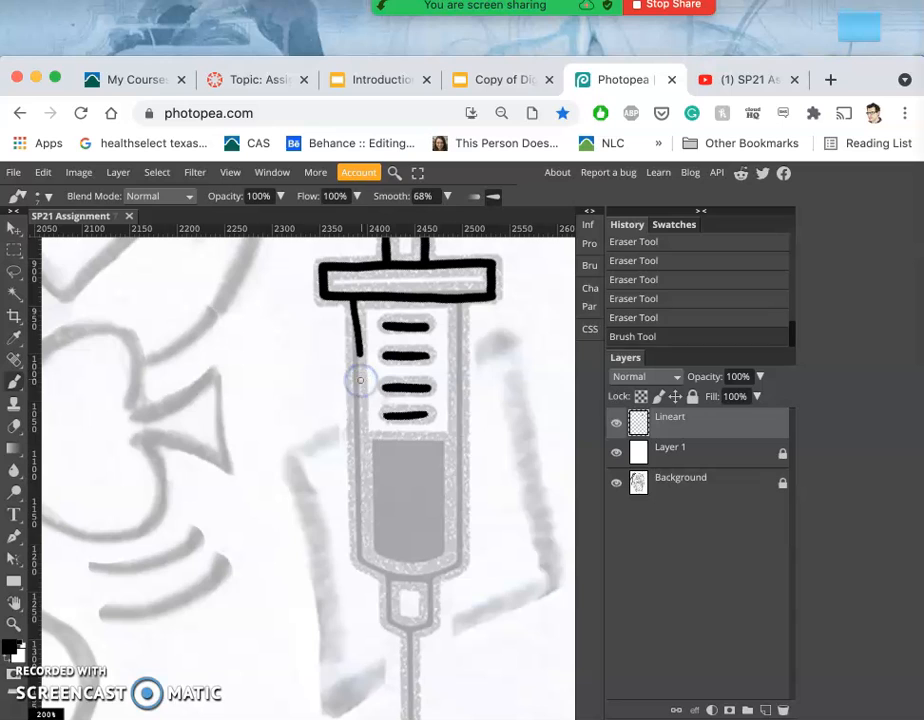
key(ctrl+z)
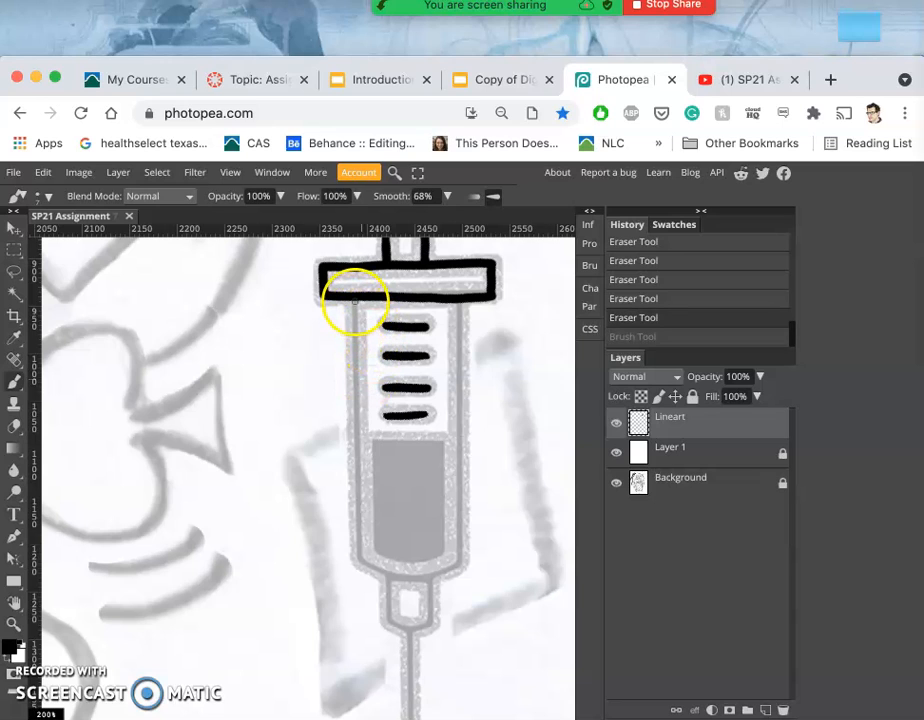
drag(354, 319, 361, 565)
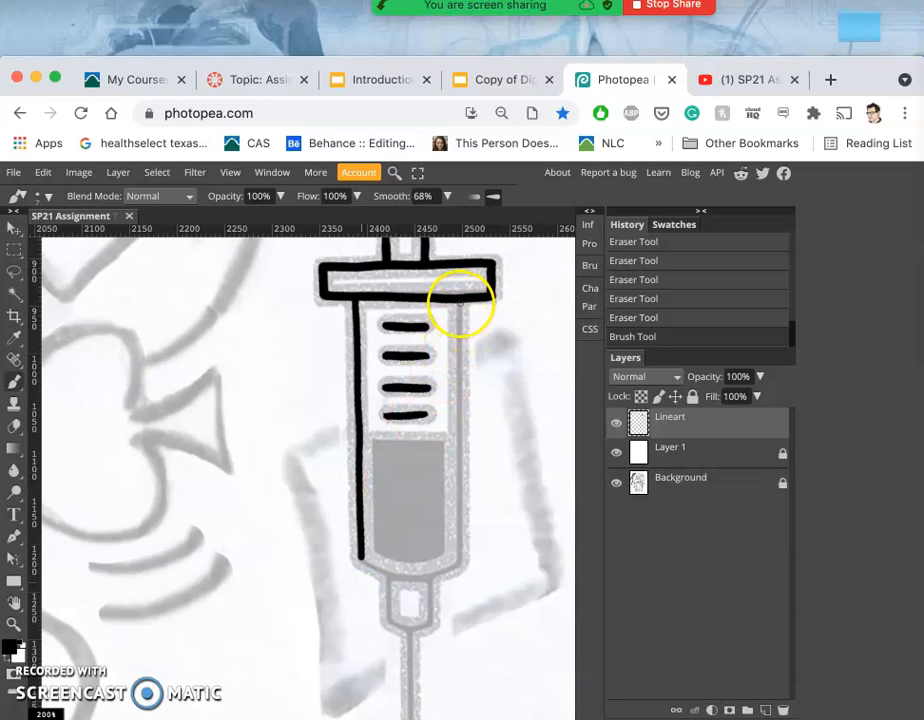
drag(457, 330, 460, 564)
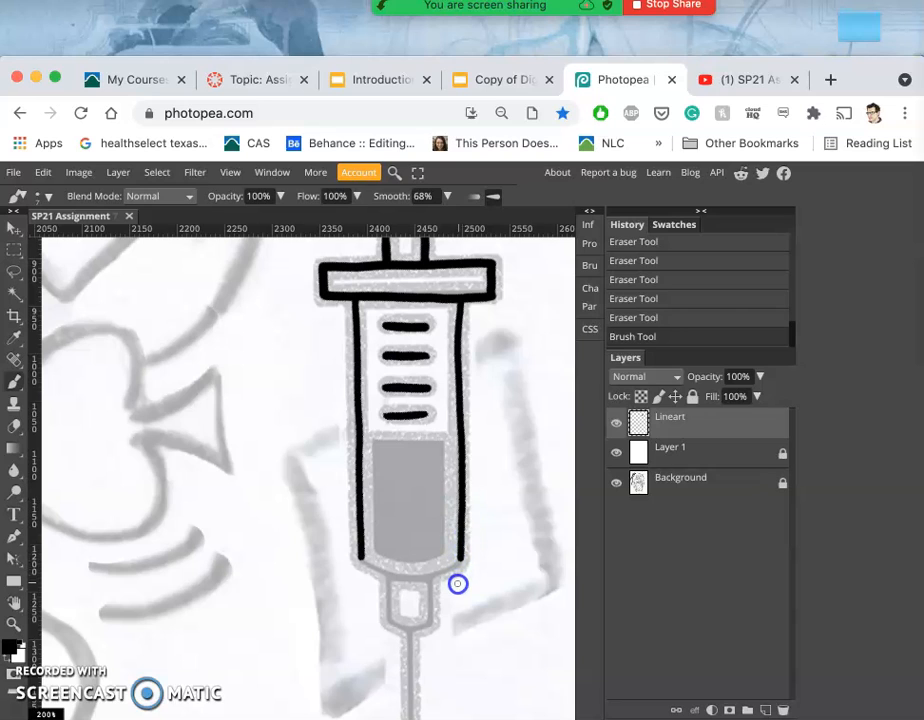
mouse_move(457, 300)
mouse_down()
mouse_move(443, 320)
mouse_move(458, 289)
mouse_move(458, 309)
mouse_move(456, 300)
mouse_up()
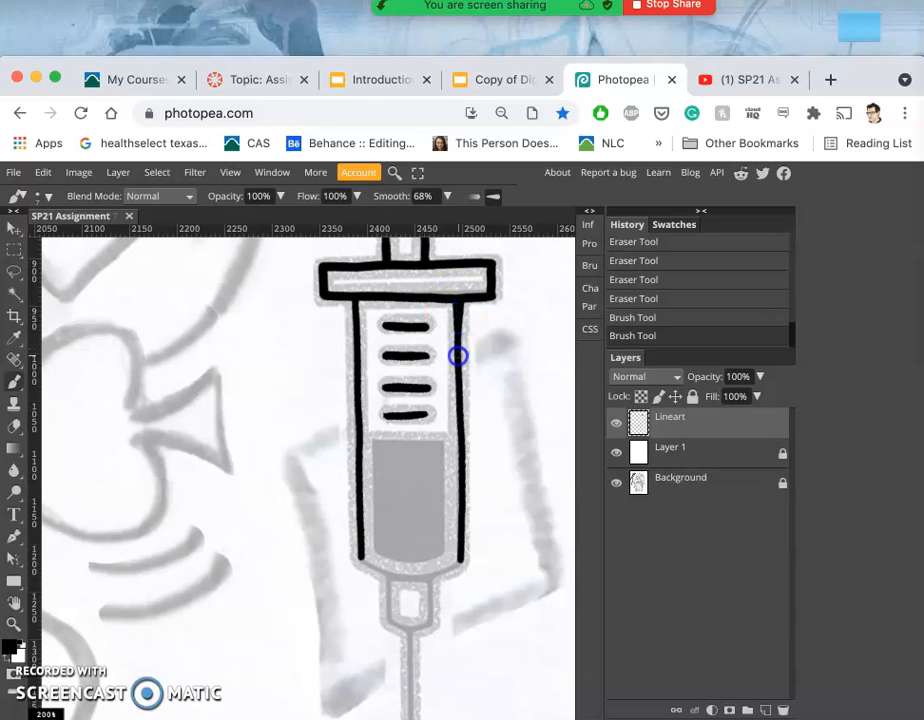
click(452, 313)
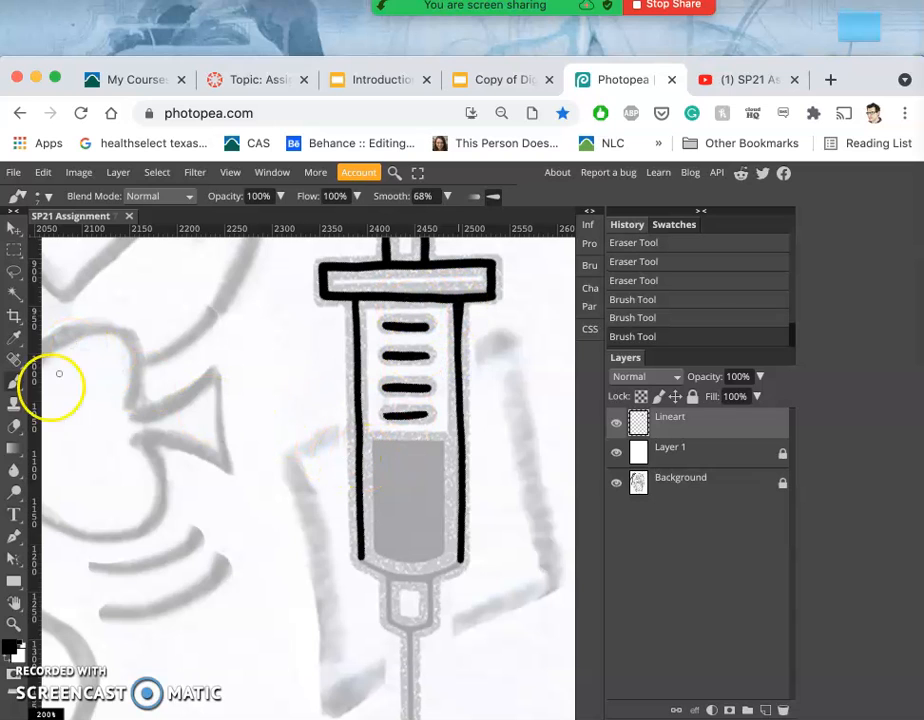
Erase the excess thickness along the outer edge of the barrel's right line just below the flange.
click(15, 425)
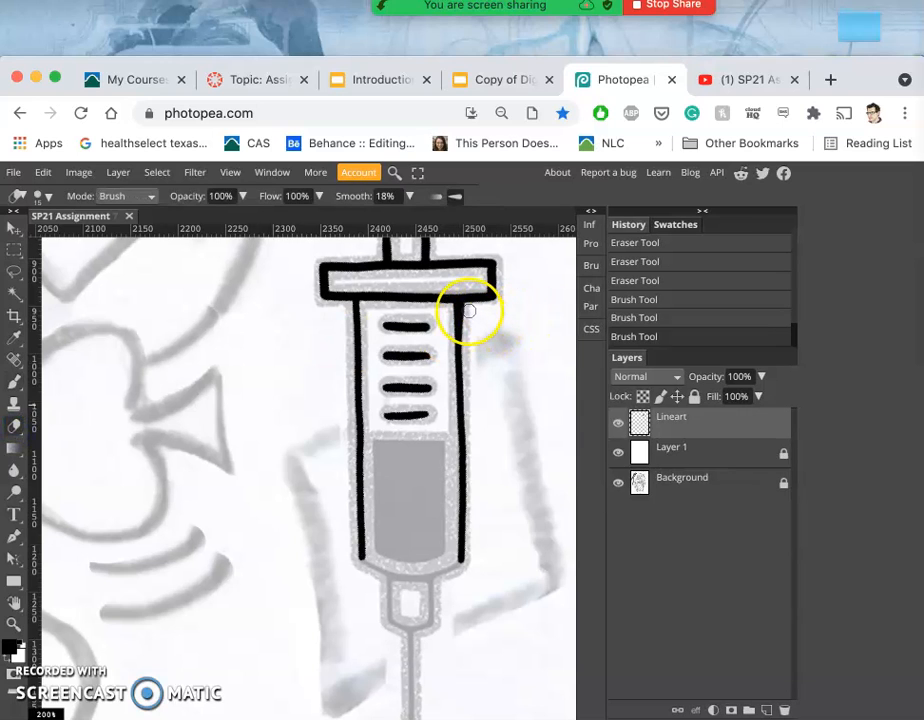
drag(468, 310, 468, 312)
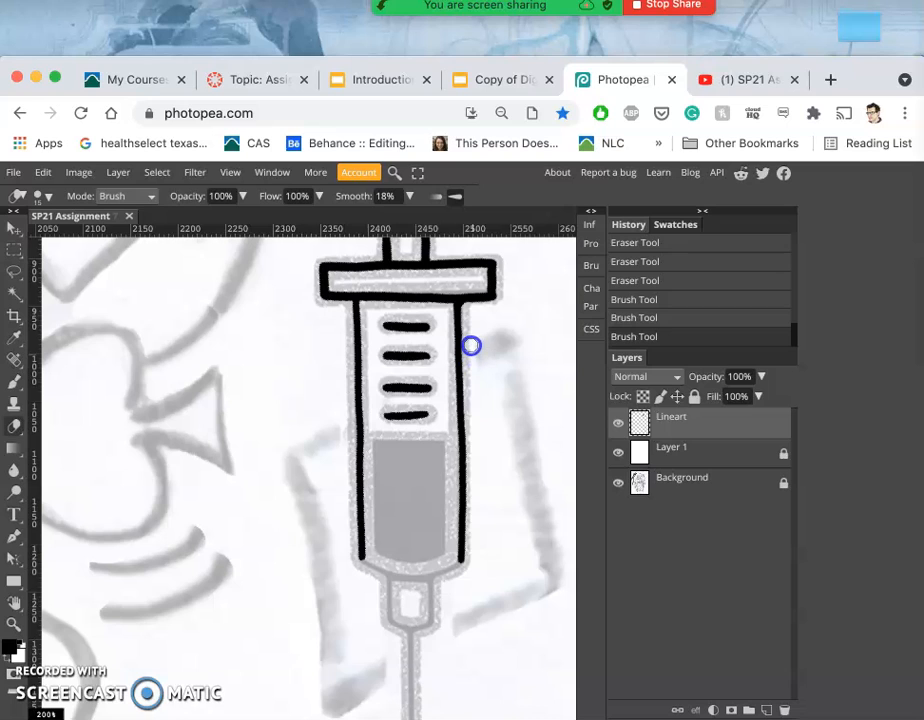
drag(470, 333, 469, 330)
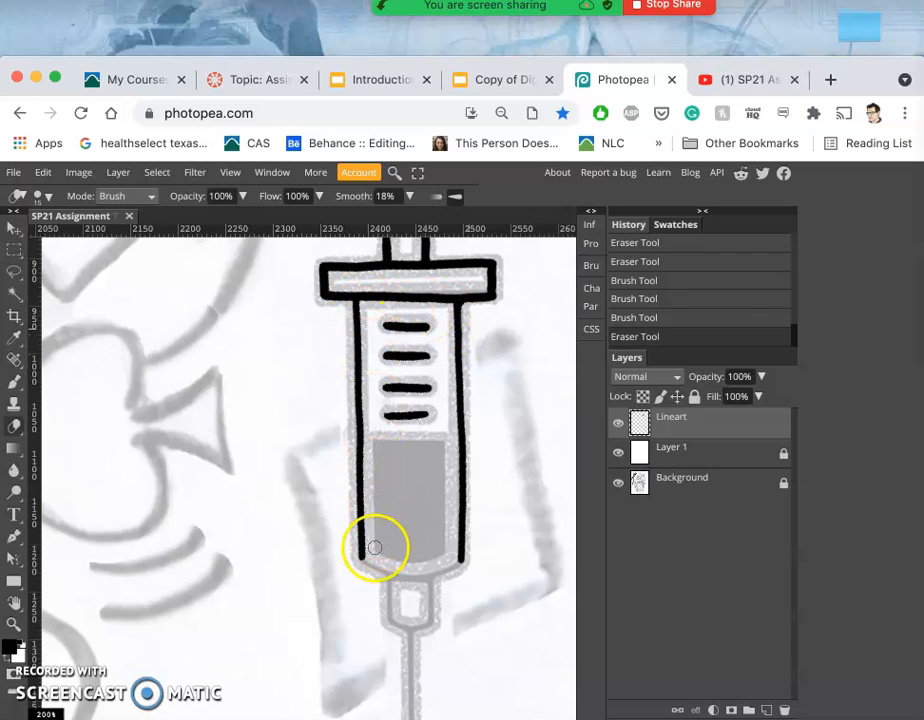
Trace the curved lower end of the syringe barrel with the brush, joining its two side lines.
click(14, 381)
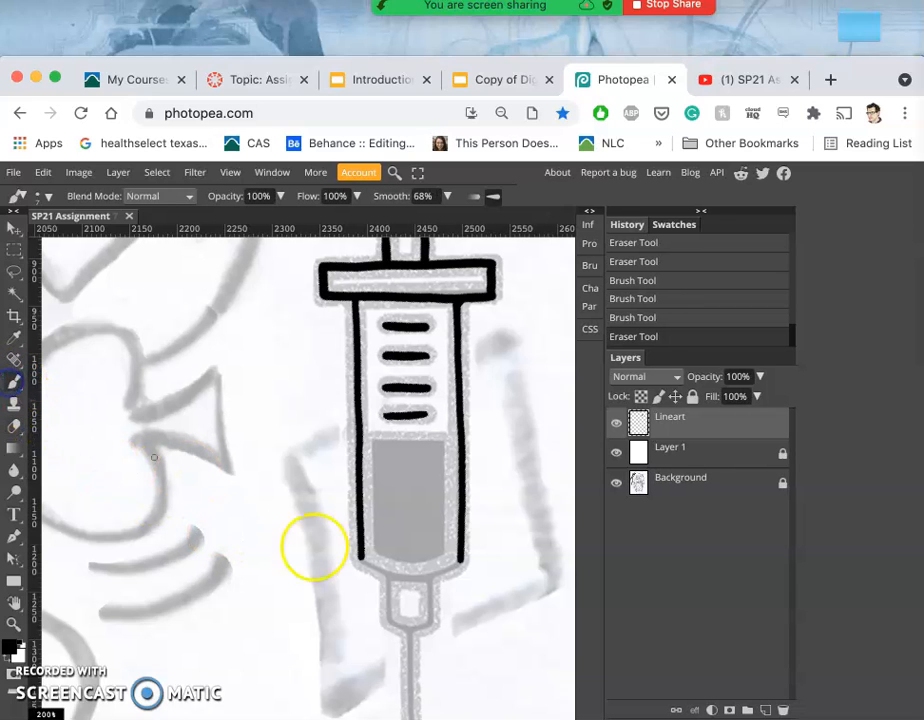
drag(361, 557, 361, 558)
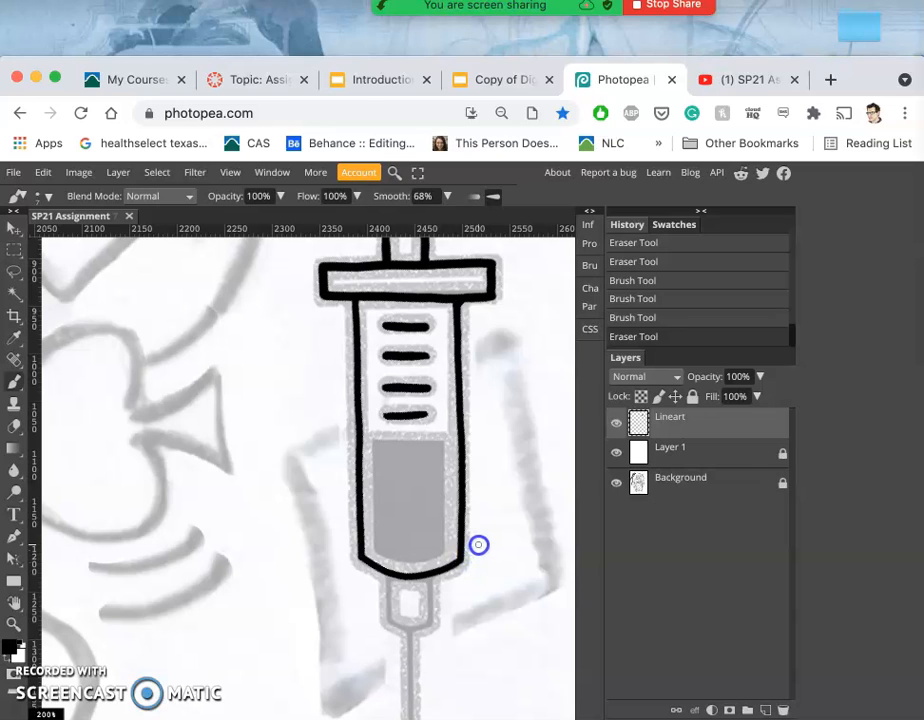
mouse_move(398, 582)
mouse_down()
mouse_move(434, 562)
mouse_move(438, 572)
mouse_move(453, 554)
mouse_move(465, 327)
mouse_move(450, 304)
mouse_move(386, 309)
mouse_move(359, 299)
mouse_move(395, 315)
mouse_up()
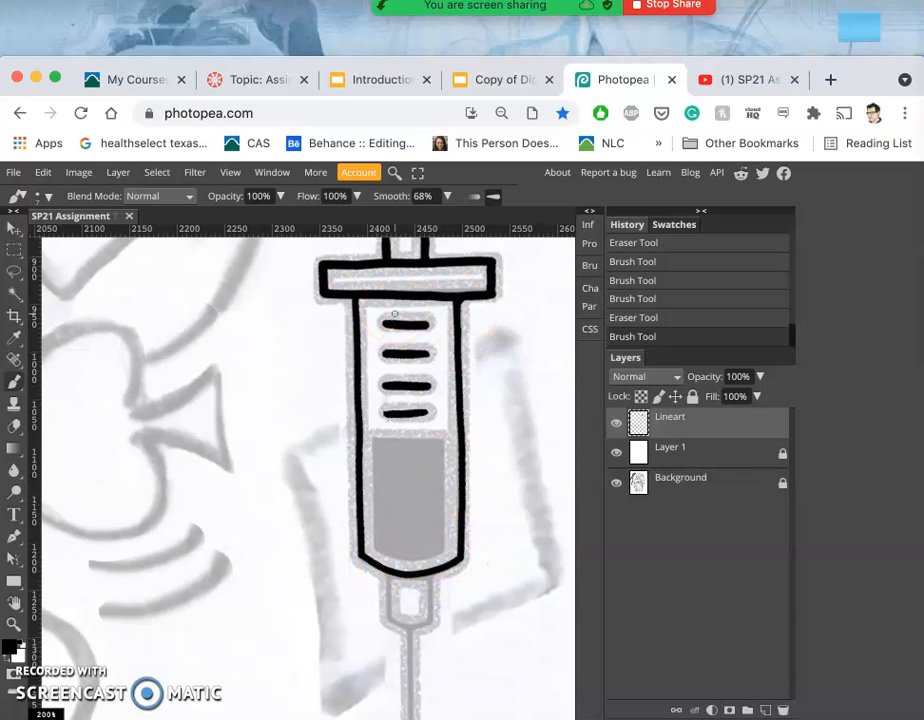
Trace the two sides and rounded base of the needle hub beneath the syringe barrel.
scroll(395, 315, down, 3)
mouse_move(392, 361)
mouse_down()
mouse_move(362, 375)
mouse_move(335, 329)
mouse_move(386, 477)
mouse_up()
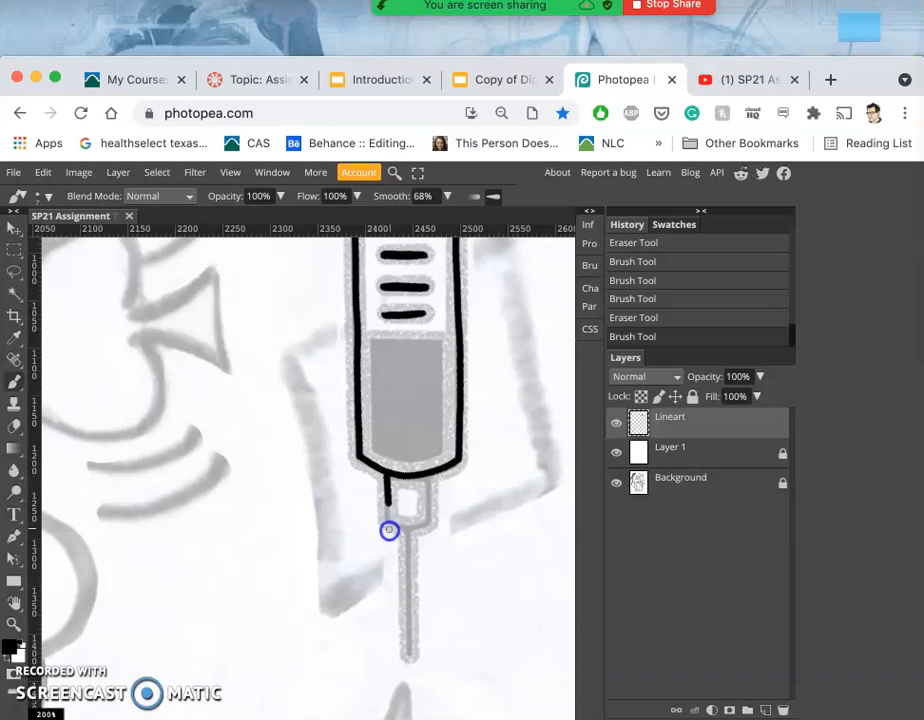
drag(417, 501, 429, 479)
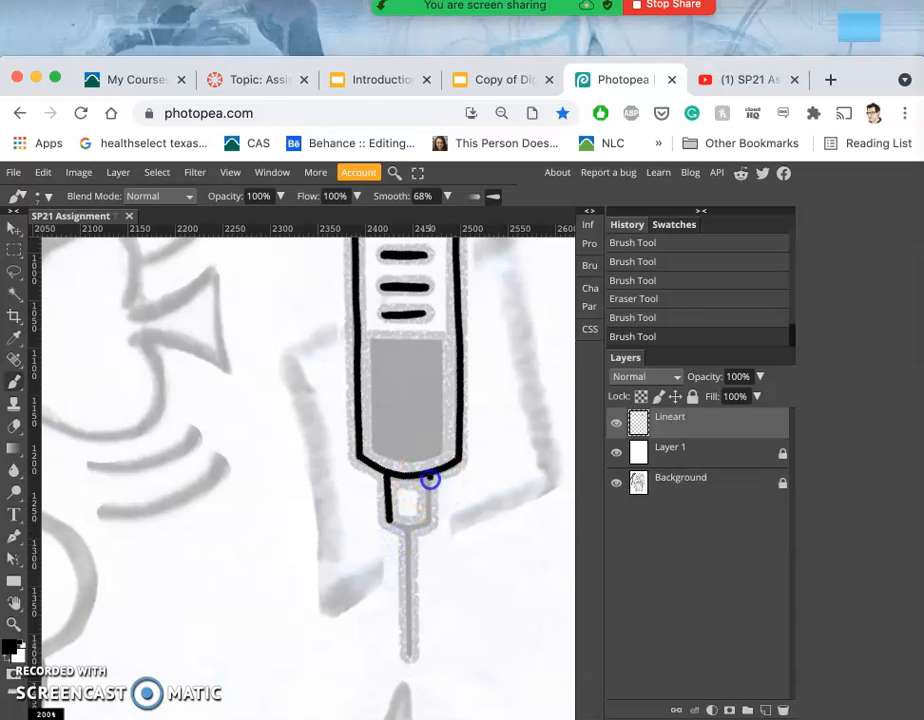
click(427, 543)
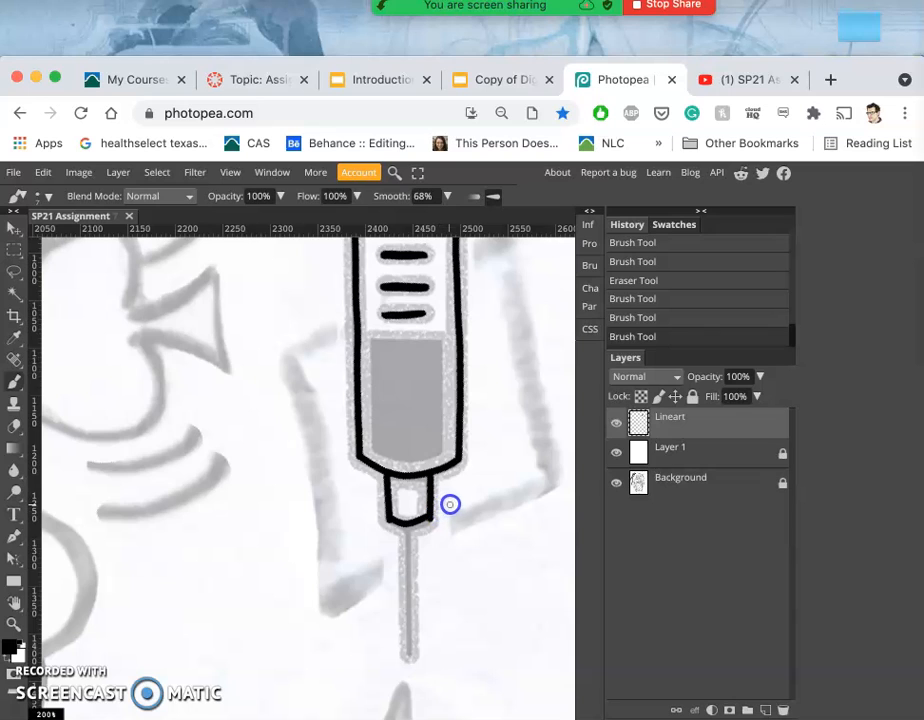
drag(430, 515, 420, 524)
key(super+z)
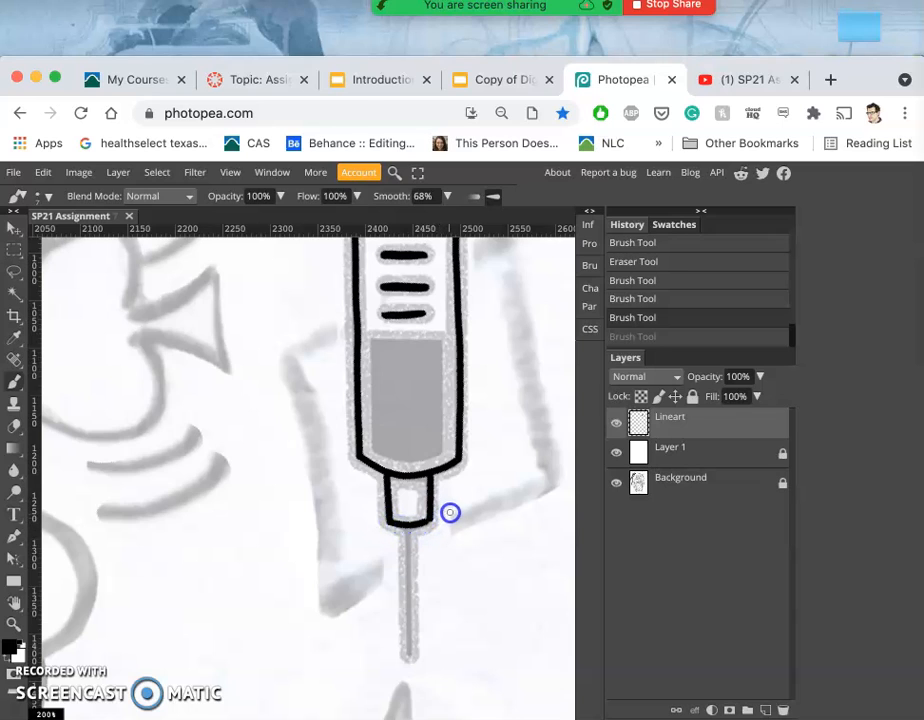
mouse_move(414, 520)
mouse_down()
mouse_move(405, 566)
mouse_move(410, 527)
mouse_up()
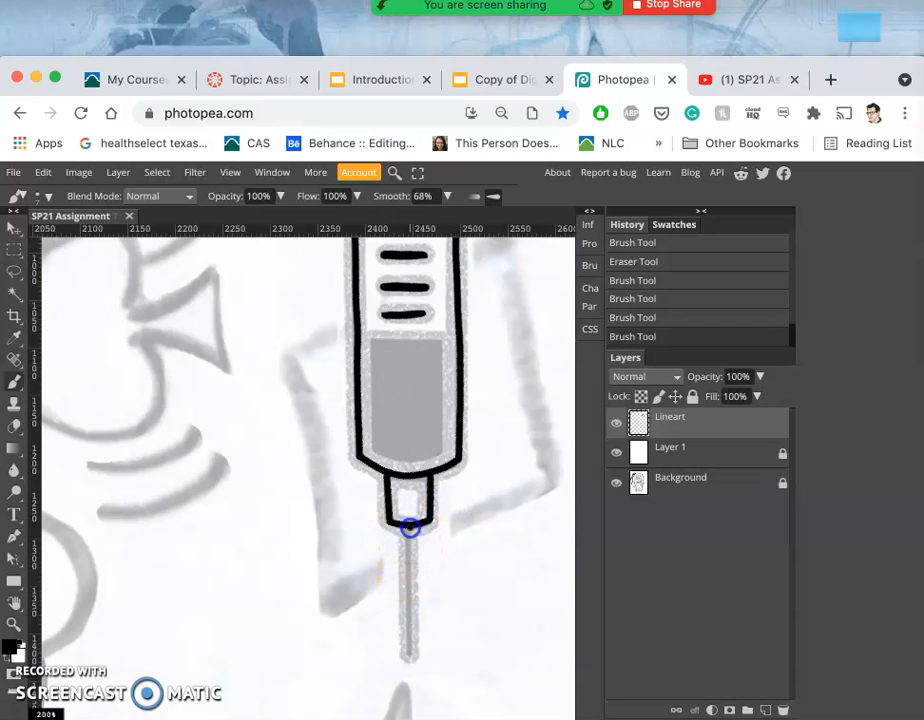
drag(407, 597, 404, 672)
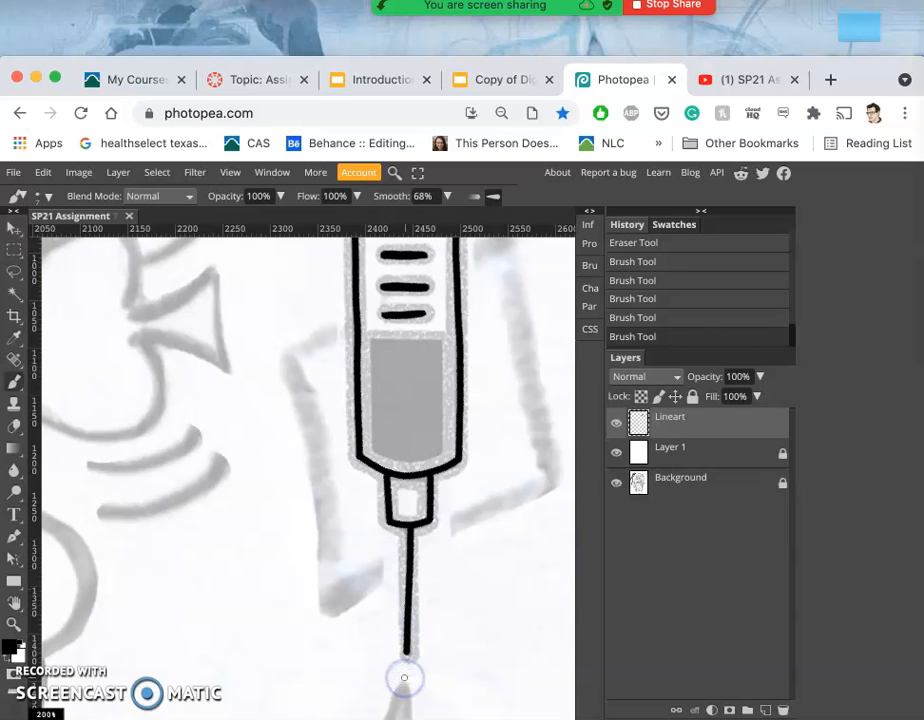
key(super+z)
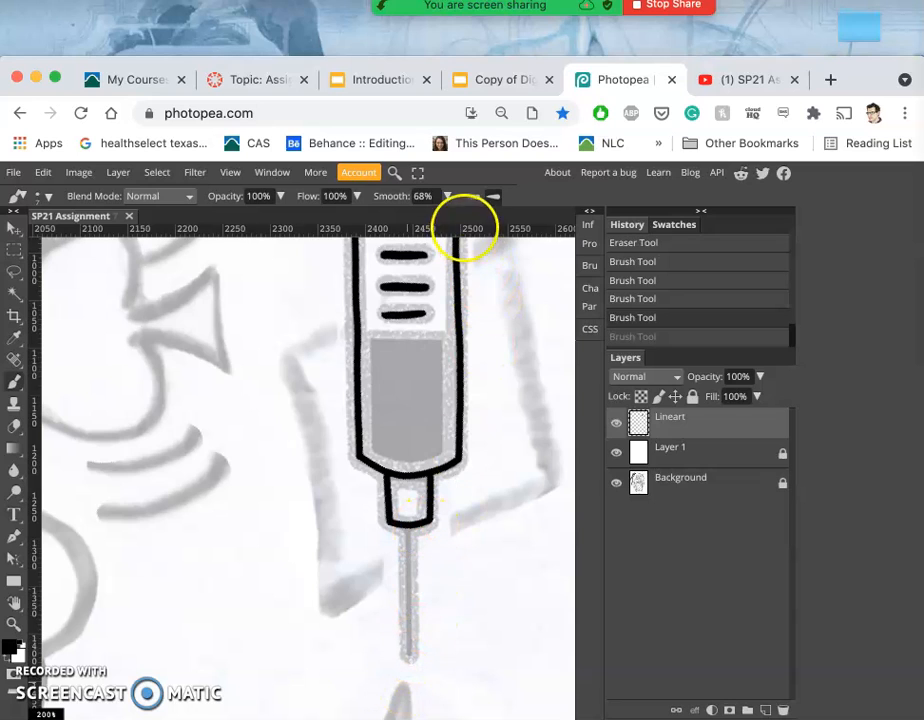
Raise the brush smoothing to 97% and trace the needle as one straight black line down from the hub's base.
click(447, 197)
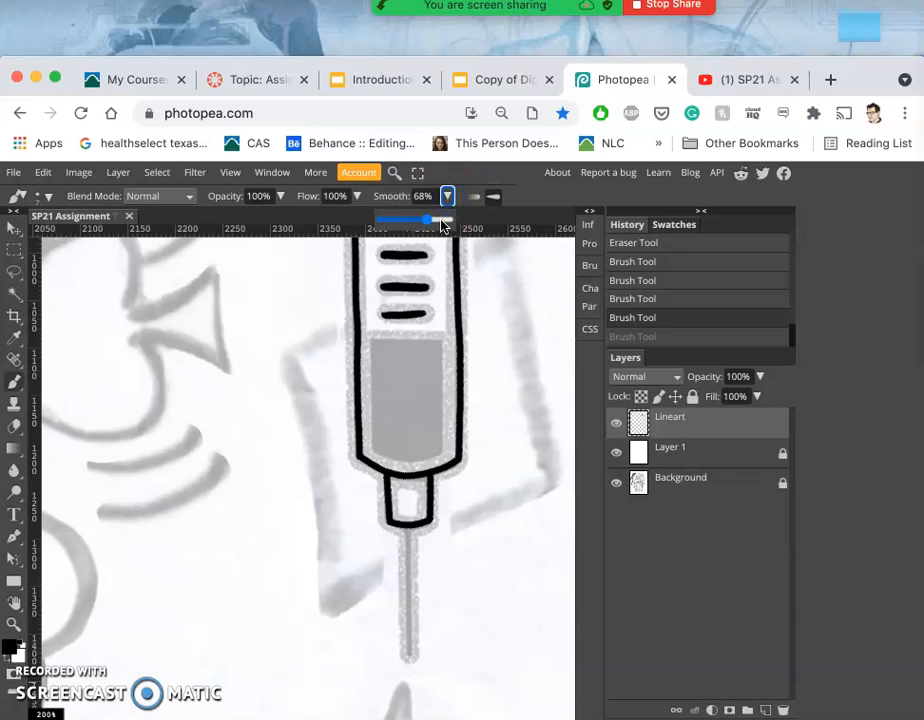
drag(447, 220, 451, 219)
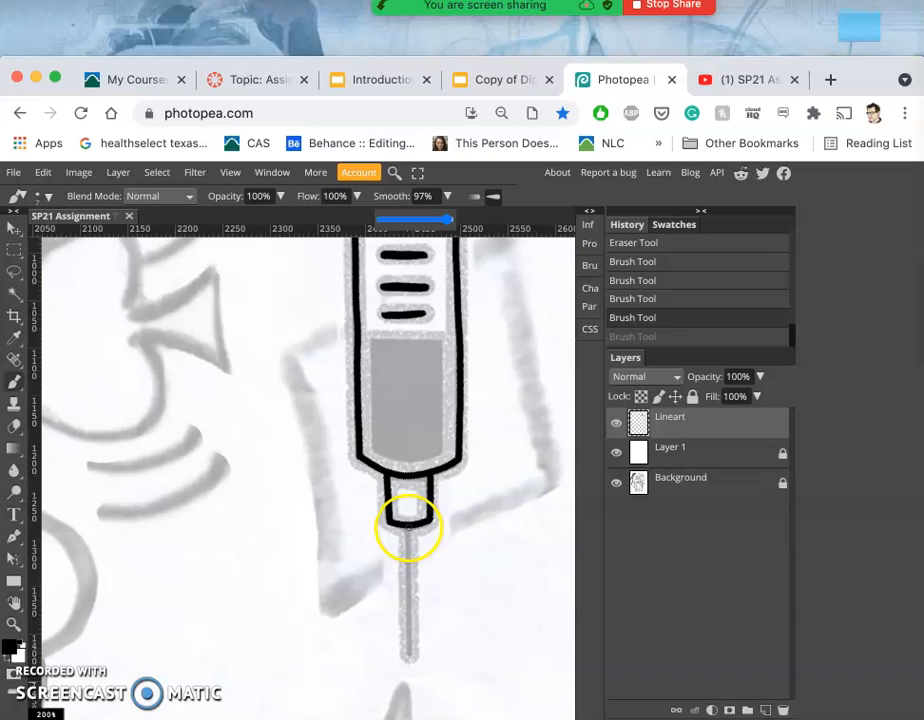
click(408, 528)
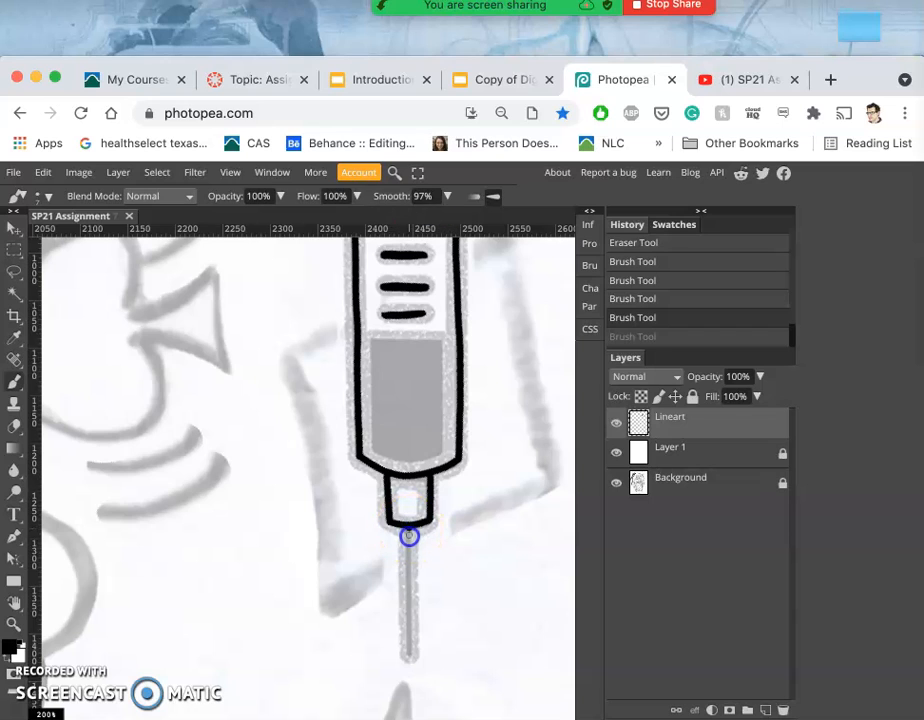
drag(410, 560, 408, 686)
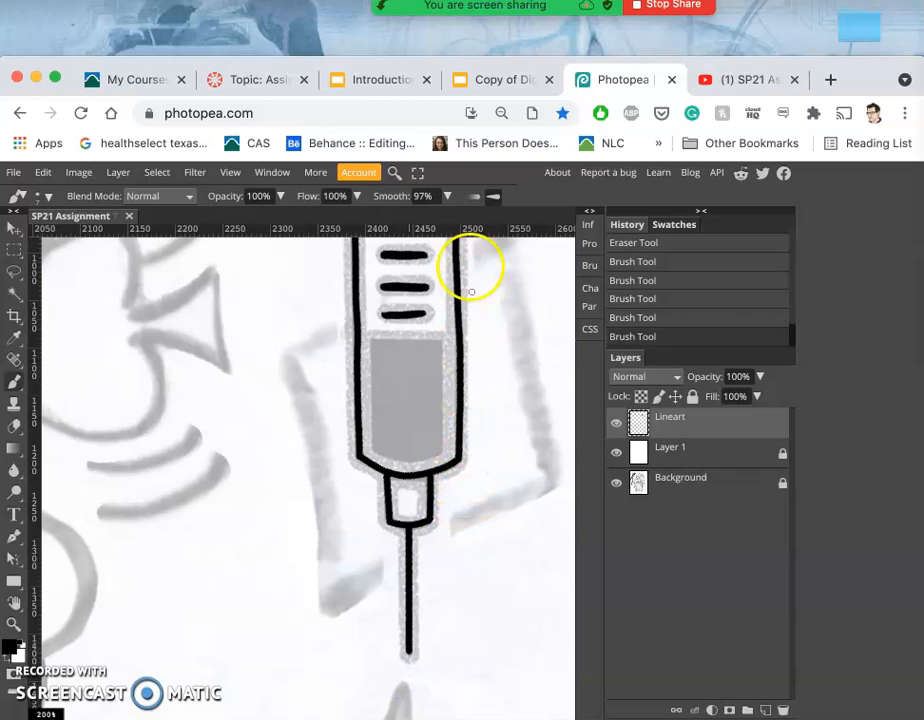
Lower the brush smoothing to 72% and trace the left side and curved bottom of the gray liquid area inside the barrel.
click(447, 196)
click(407, 220)
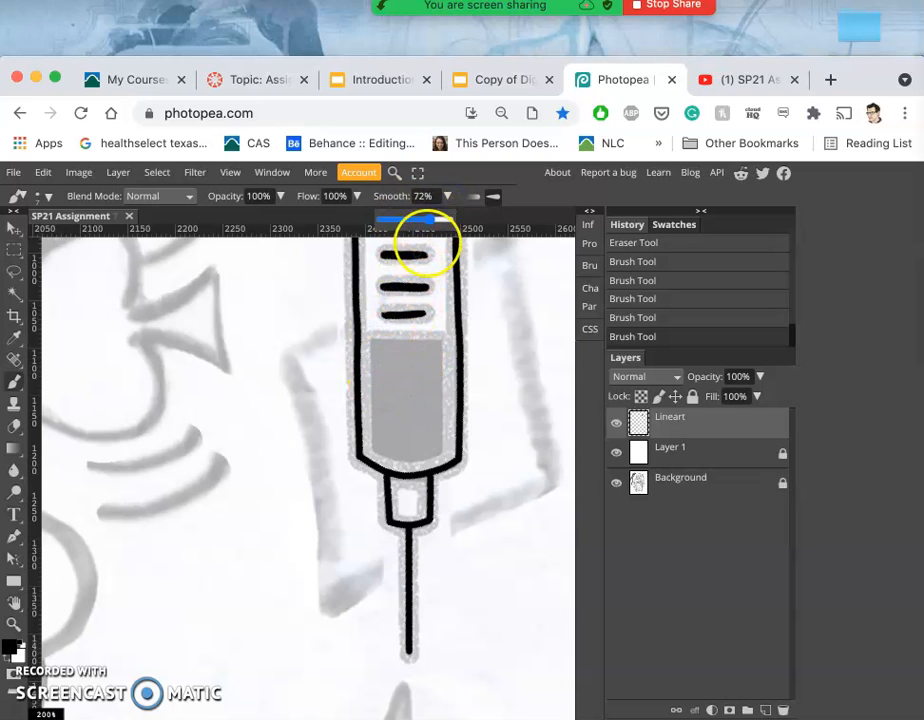
click(371, 342)
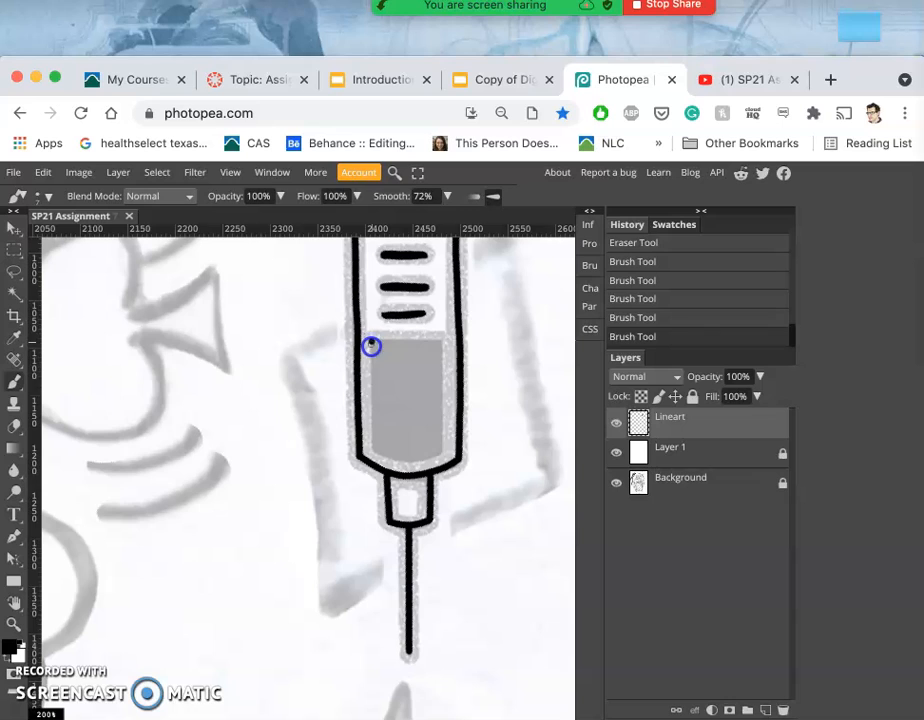
drag(373, 376, 371, 451)
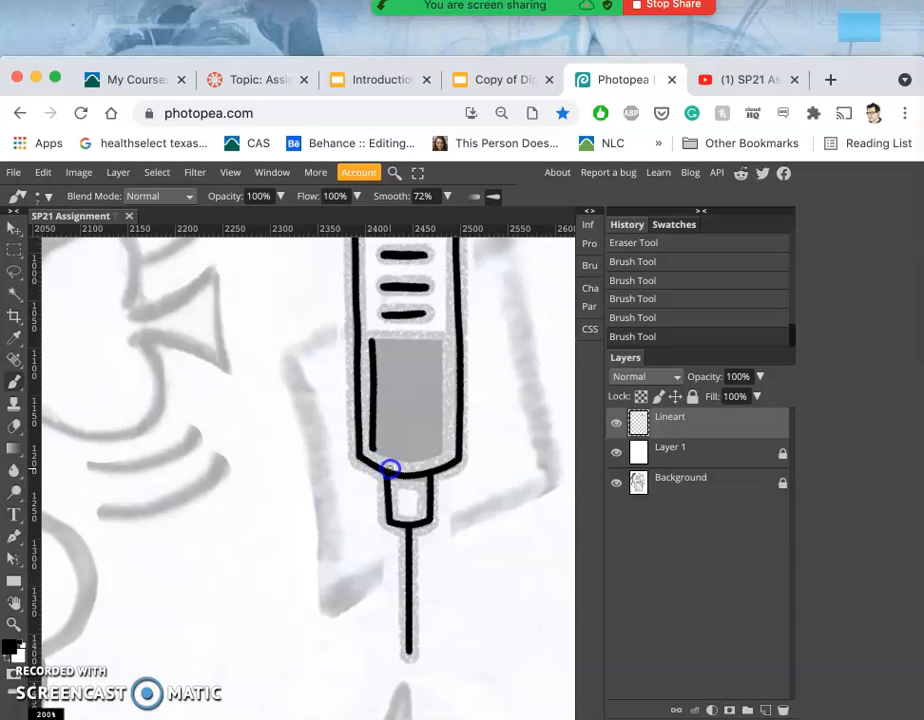
drag(414, 464, 464, 439)
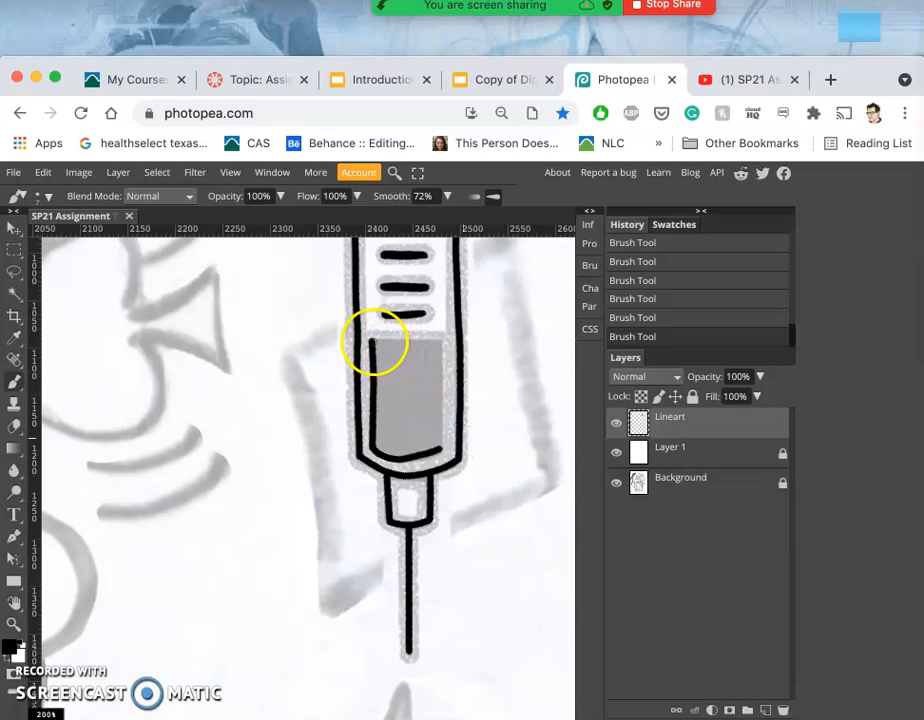
Trace the top edge and right side of the gray liquid area, closing its outline at the lower right corner.
click(372, 342)
drag(399, 343, 443, 344)
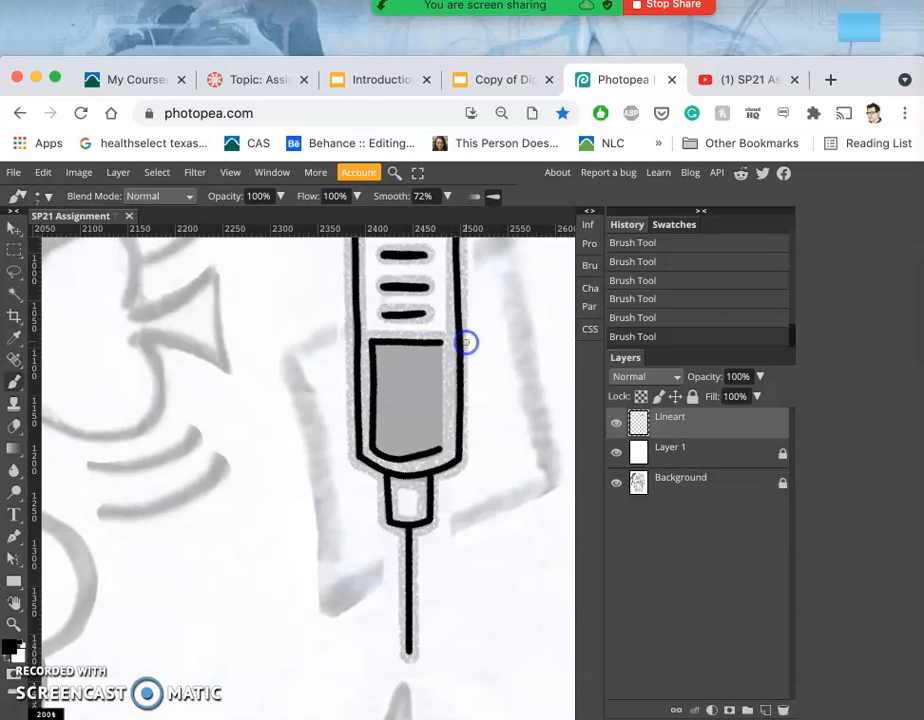
click(441, 344)
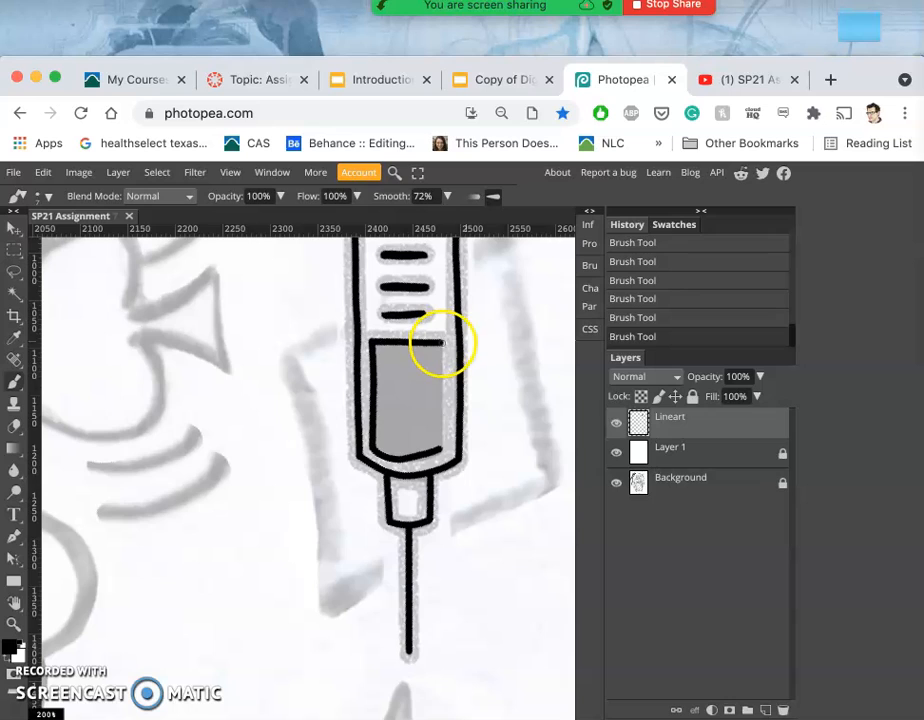
drag(441, 365, 443, 438)
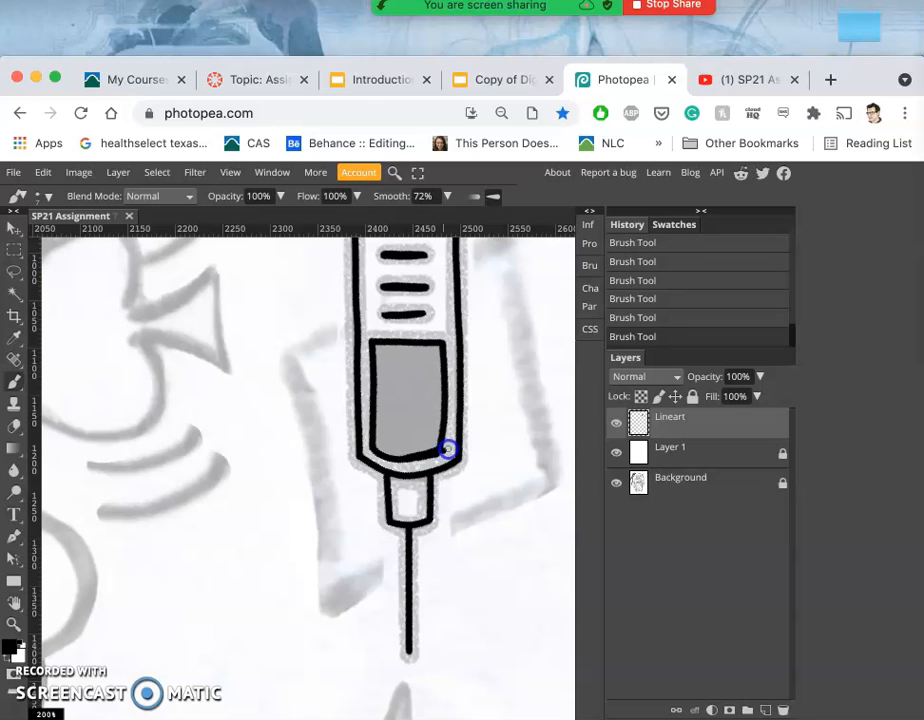
key(ctrl+z)
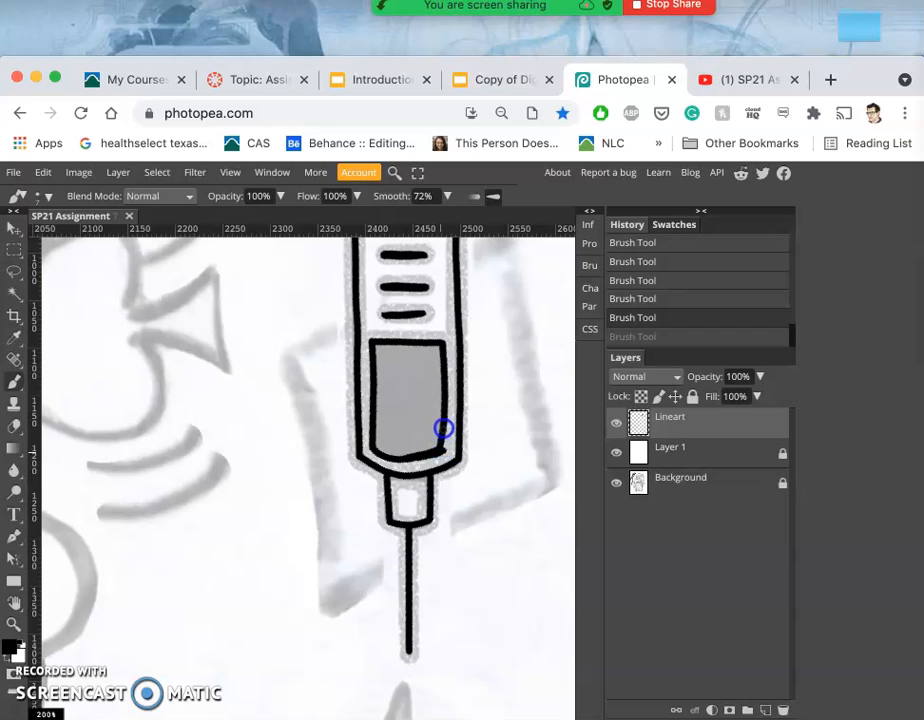
key(ctrl+shift+z)
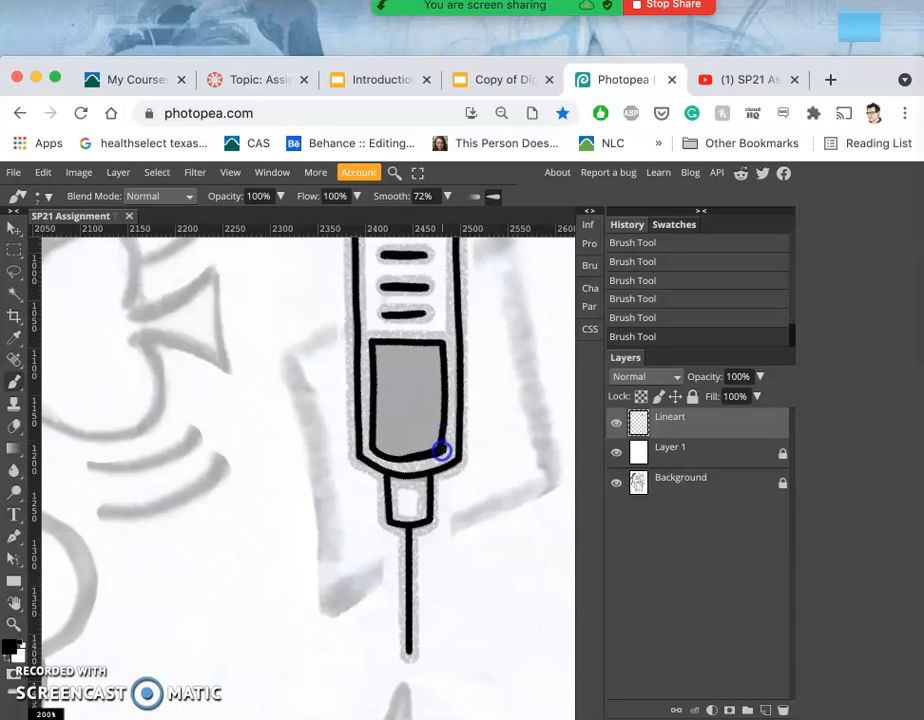
Draw two short wavy black marks side by side inside the outlined liquid area.
click(402, 367)
mouse_move(403, 366)
mouse_down()
mouse_move(400, 393)
mouse_move(416, 394)
mouse_up()
click(414, 373)
click(201, 326)
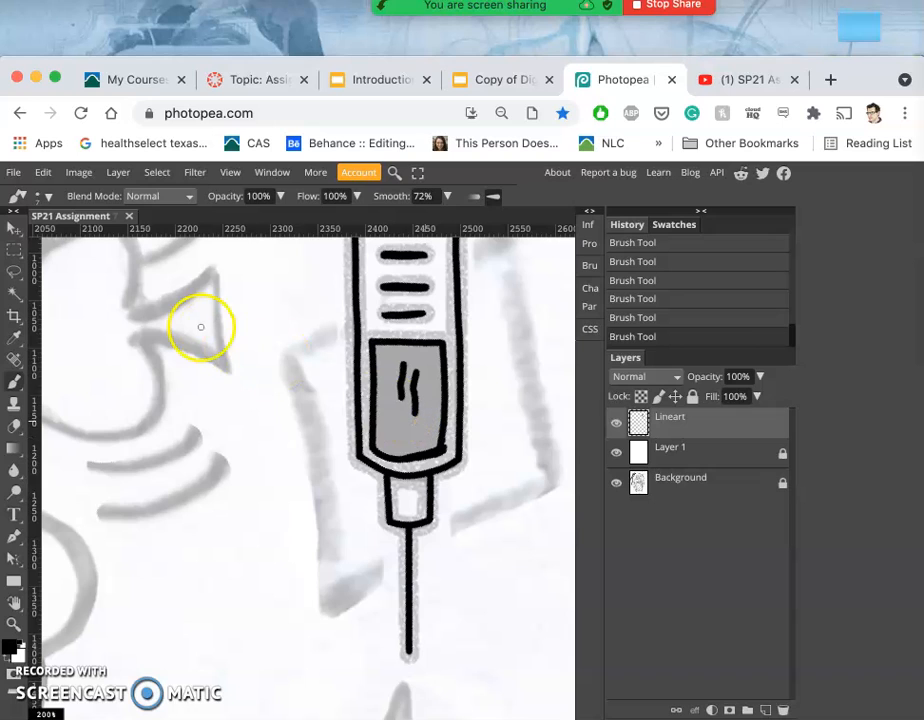
Try to fill the outlined liquid area with black using the Paint Bucket Tool.
right_click(15, 432)
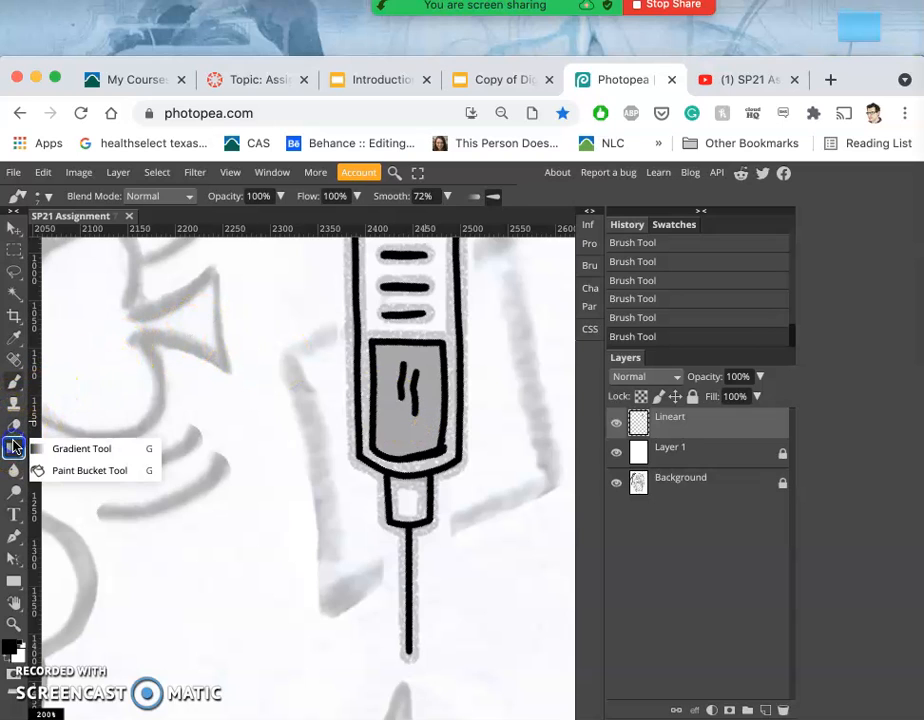
click(60, 470)
click(406, 384)
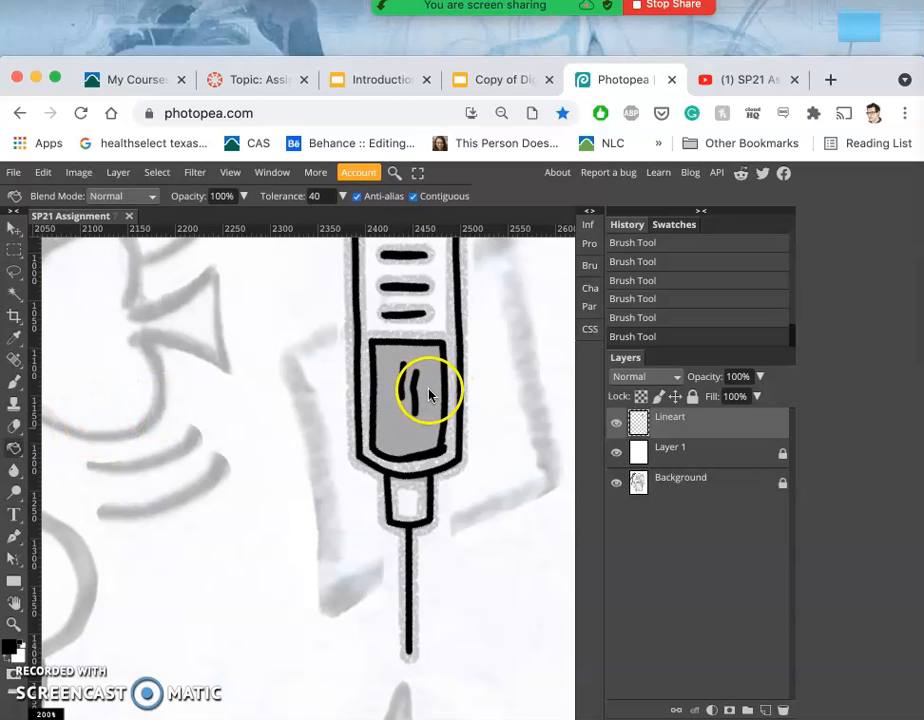
click(426, 368)
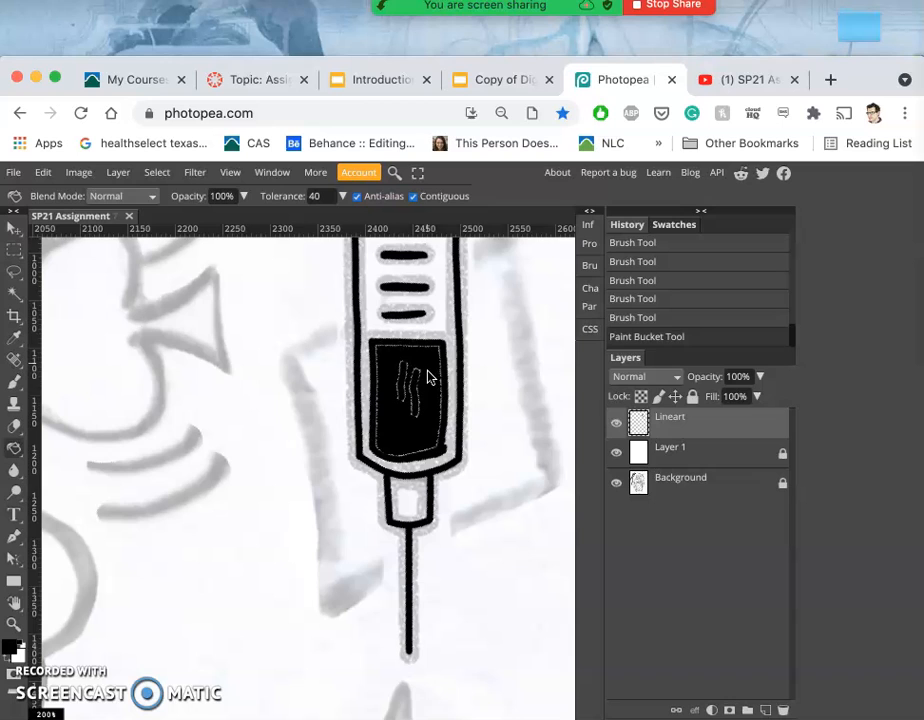
key(super+z)
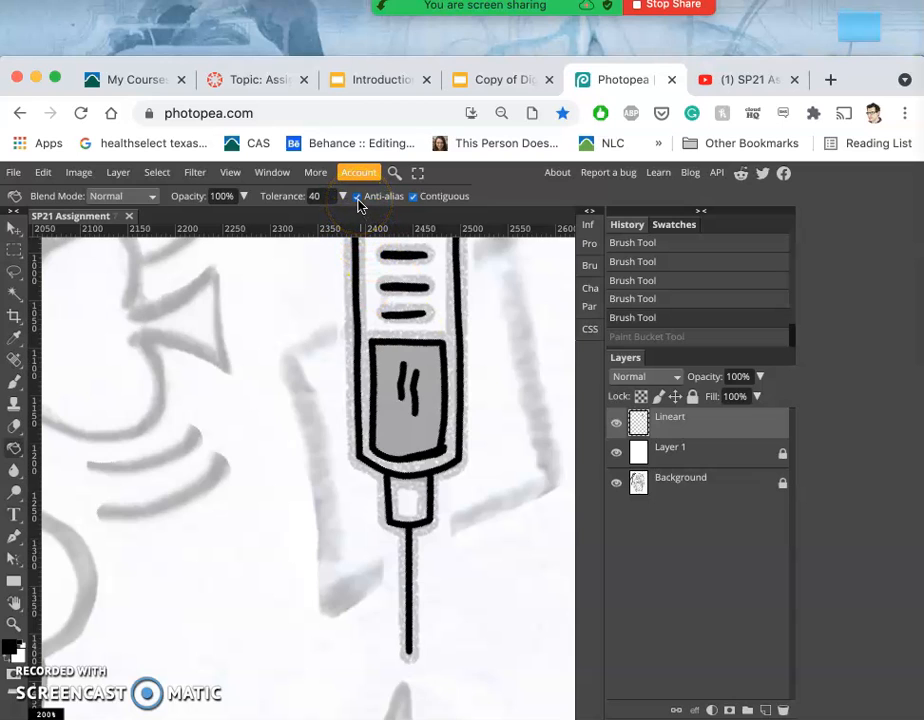
Turn off anti-aliasing for the Paint Bucket and fill the liquid area around the two wavy marks with black.
click(360, 198)
click(431, 364)
click(421, 373)
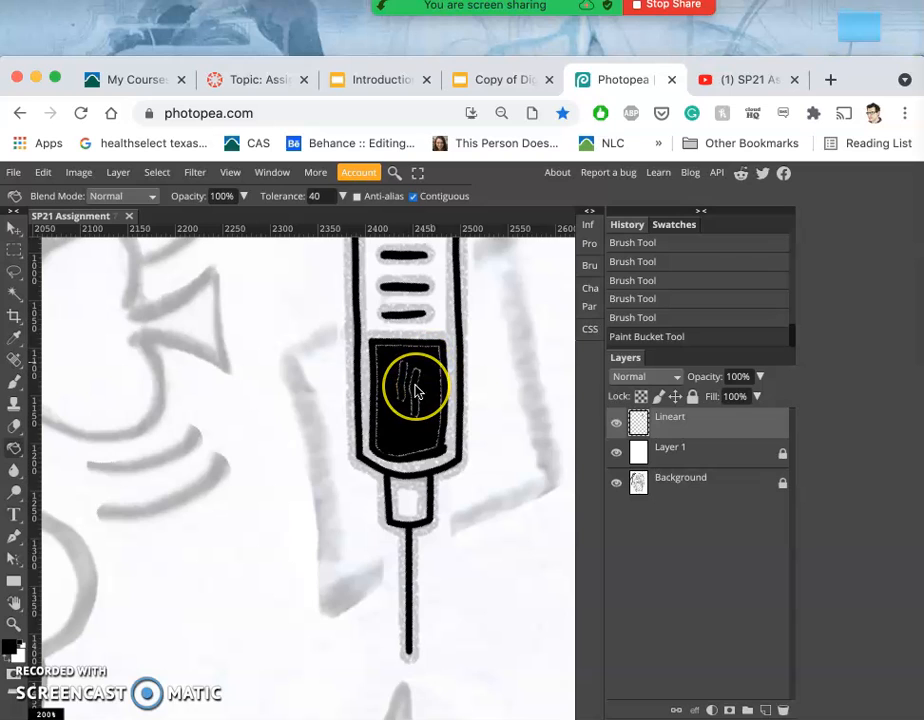
scroll(417, 390, up, 5)
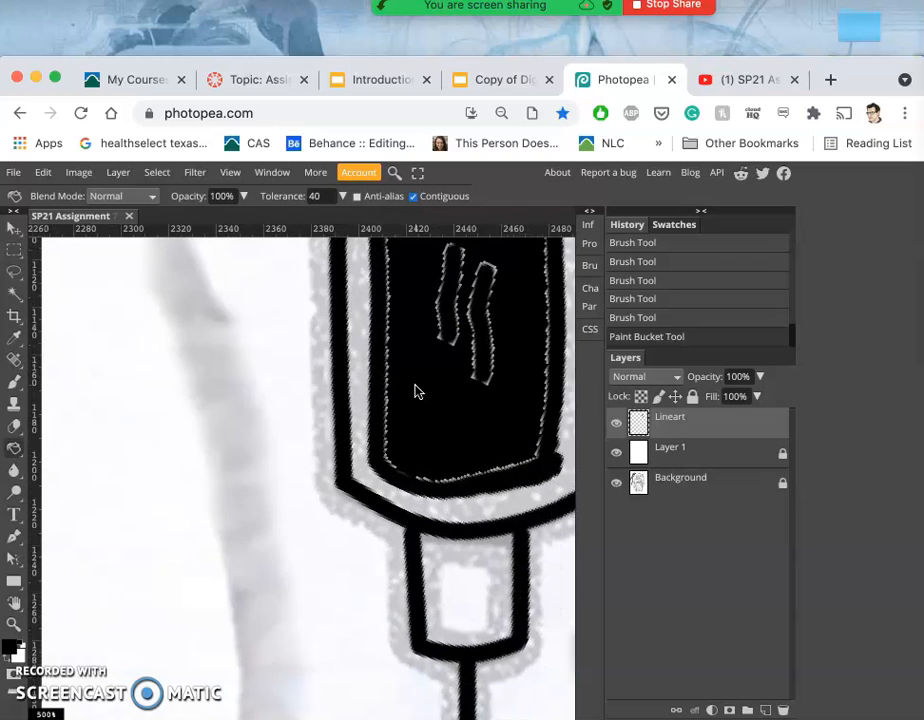
scroll(417, 390, up, 3)
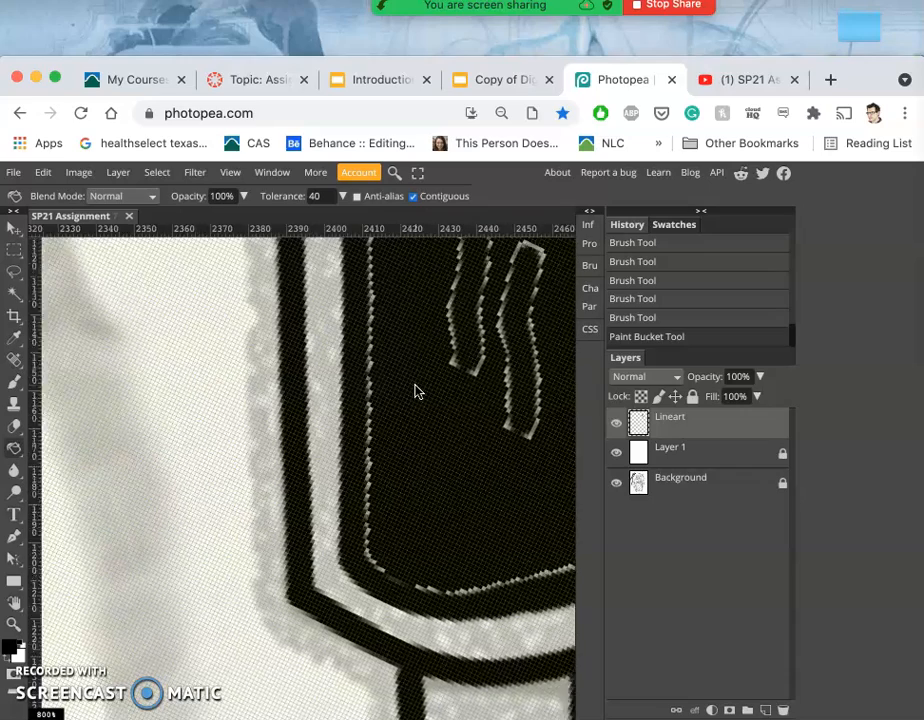
scroll(417, 390, down, 2)
Turn the Paint Bucket's anti-aliasing back on, undo the liquid area's black fill and reapply it.
click(420, 345)
click(357, 196)
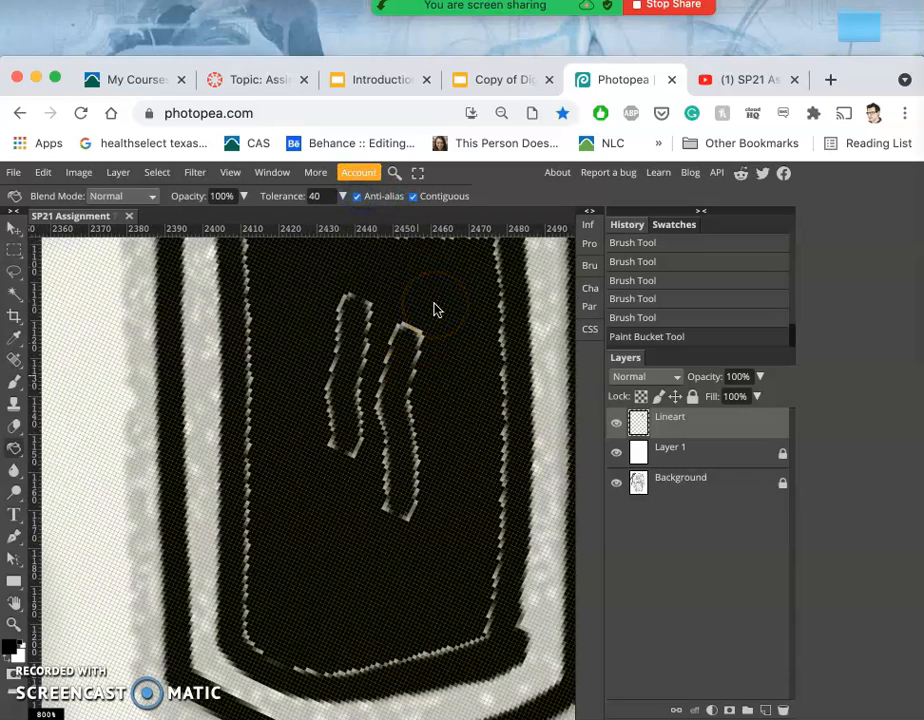
key(ctrl+z)
key(ctrl+shift+z)
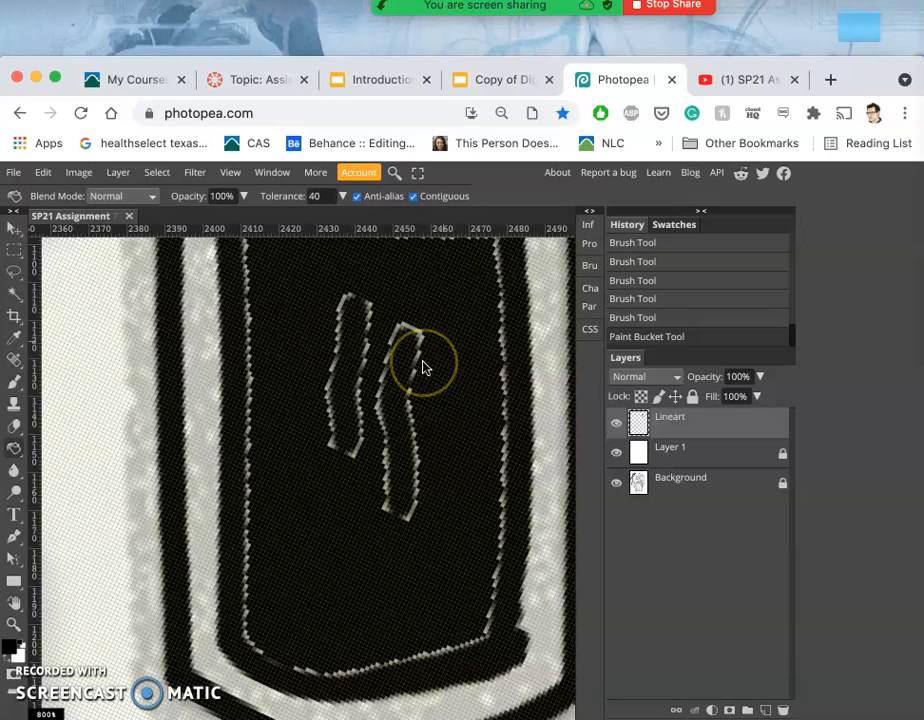
Fill the leftover pale pixels along the liquid area's outline and around the two wavy marks with black.
scroll(420, 368, up, 5)
click(419, 382)
scroll(196, 464, left, 3)
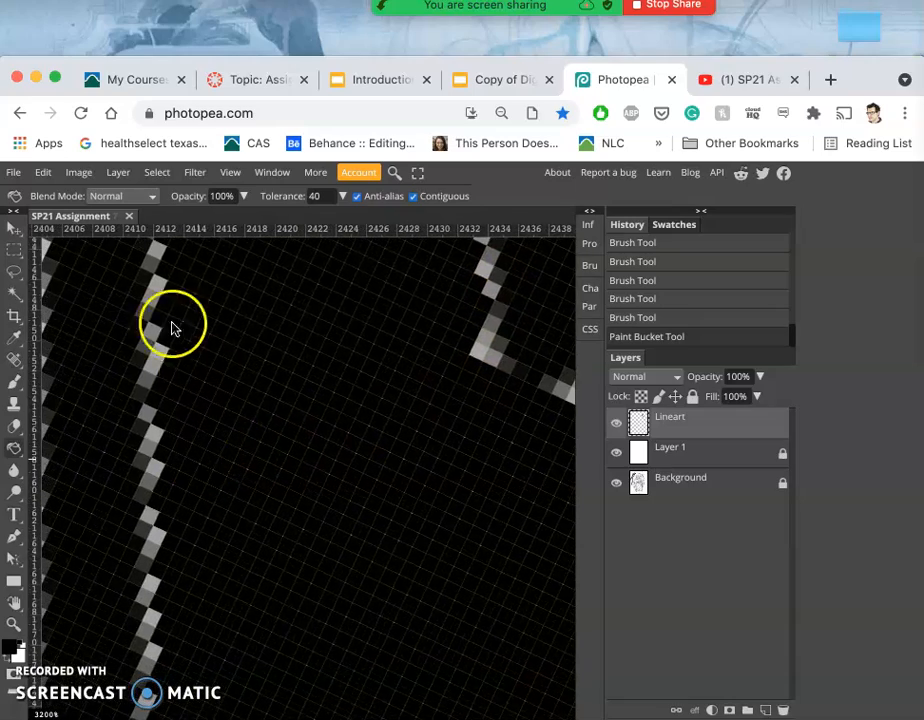
scroll(176, 430, down, 6)
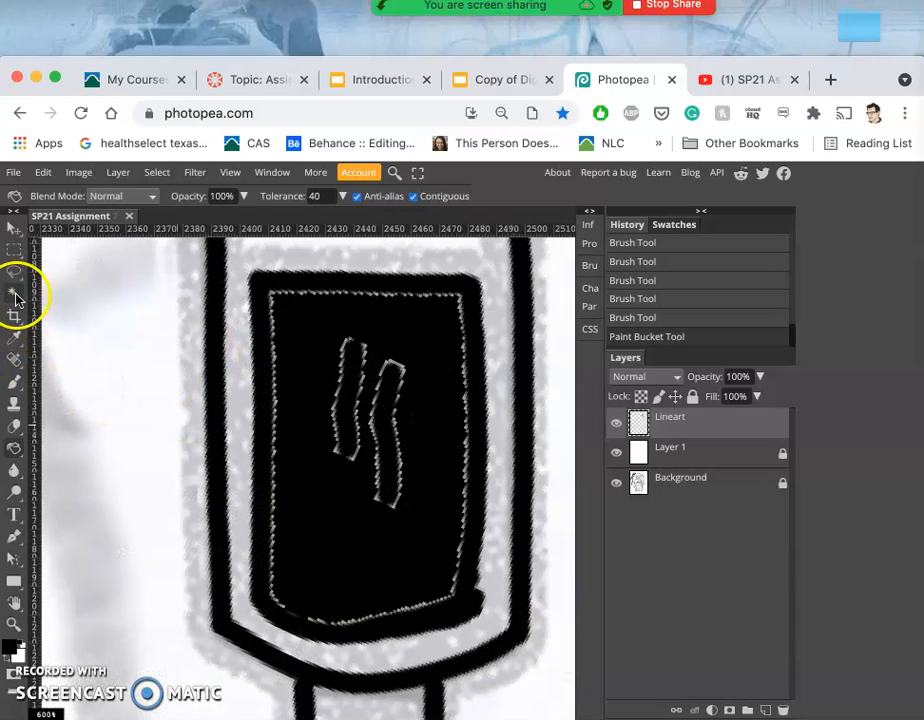
click(272, 332)
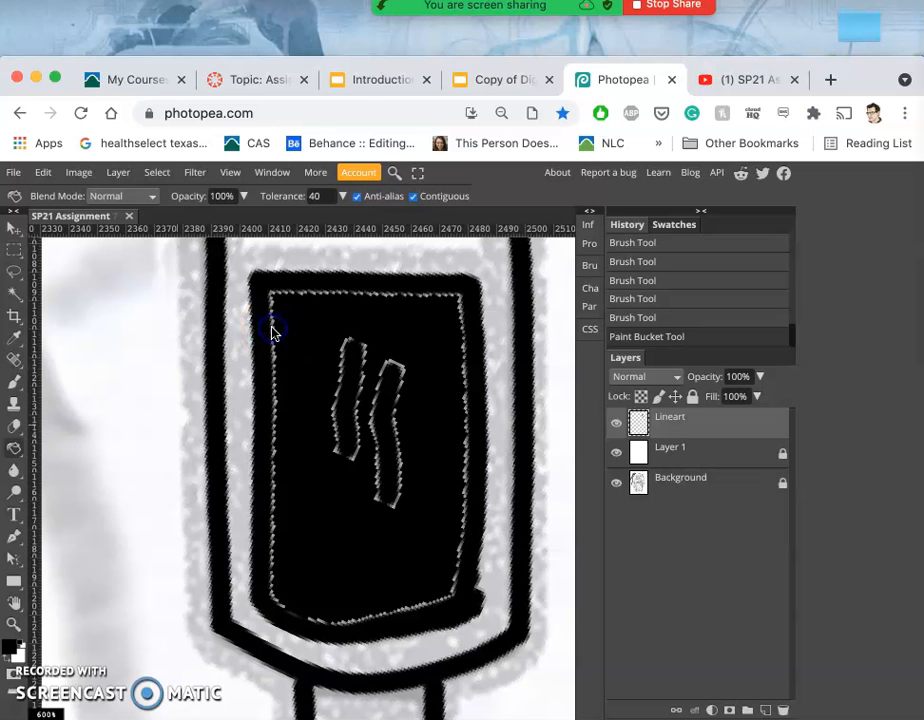
click(272, 332)
click(268, 310)
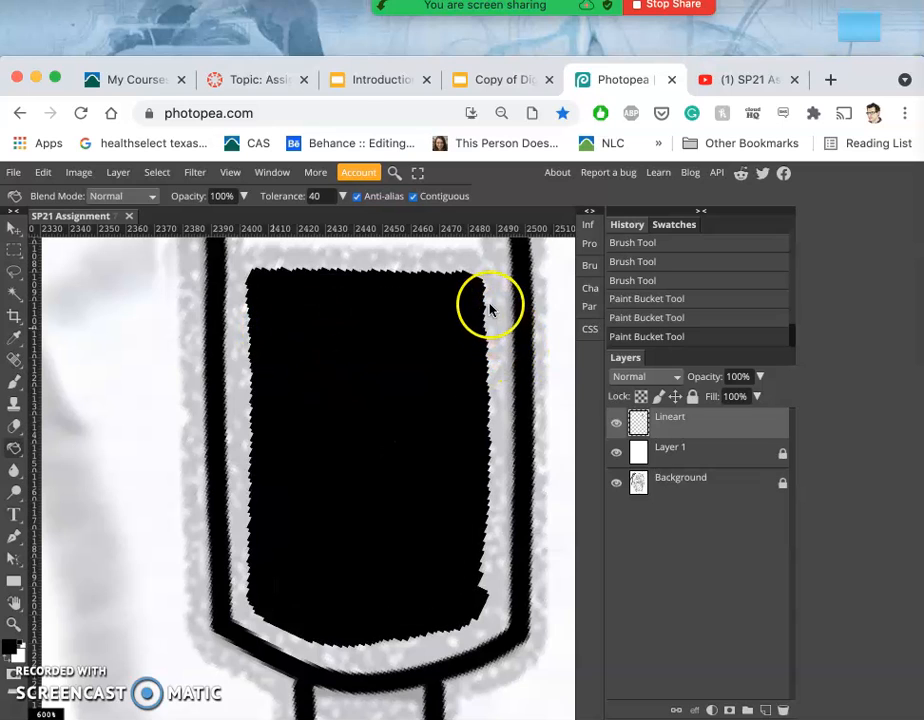
Examine the left edge of the filled liquid area at pixel level.
scroll(476, 426, up, 5)
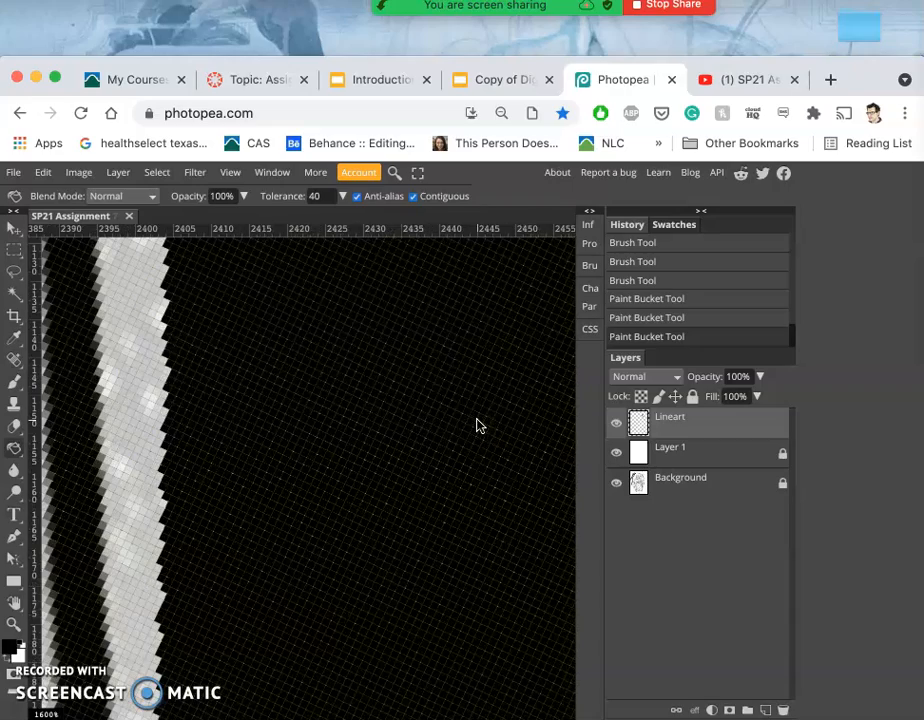
scroll(179, 381, left, 3)
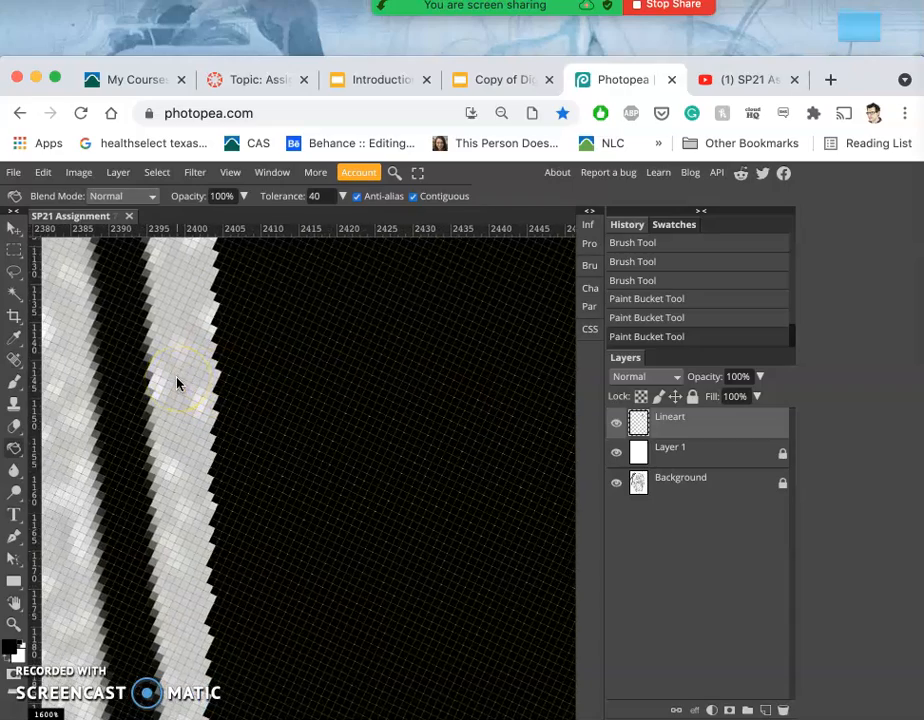
scroll(177, 383, up, 2)
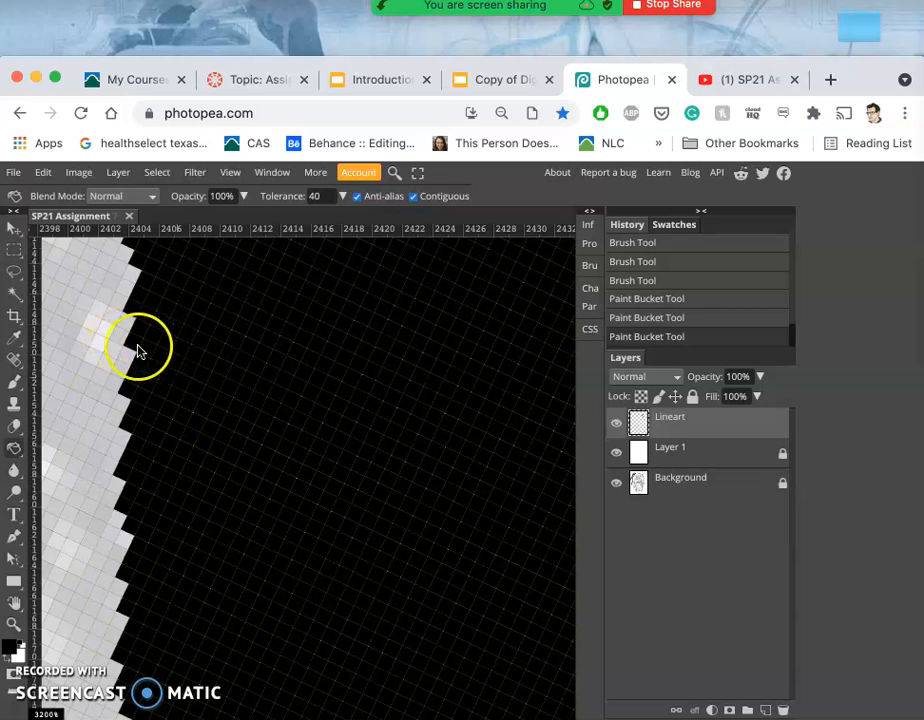
scroll(165, 362, left, 3)
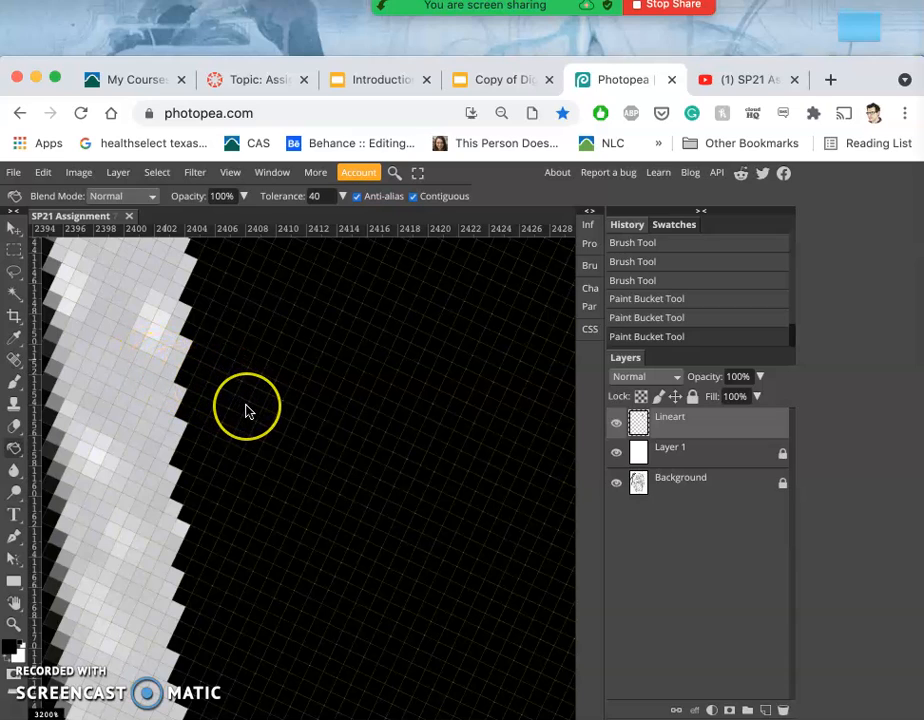
scroll(247, 410, down, 5)
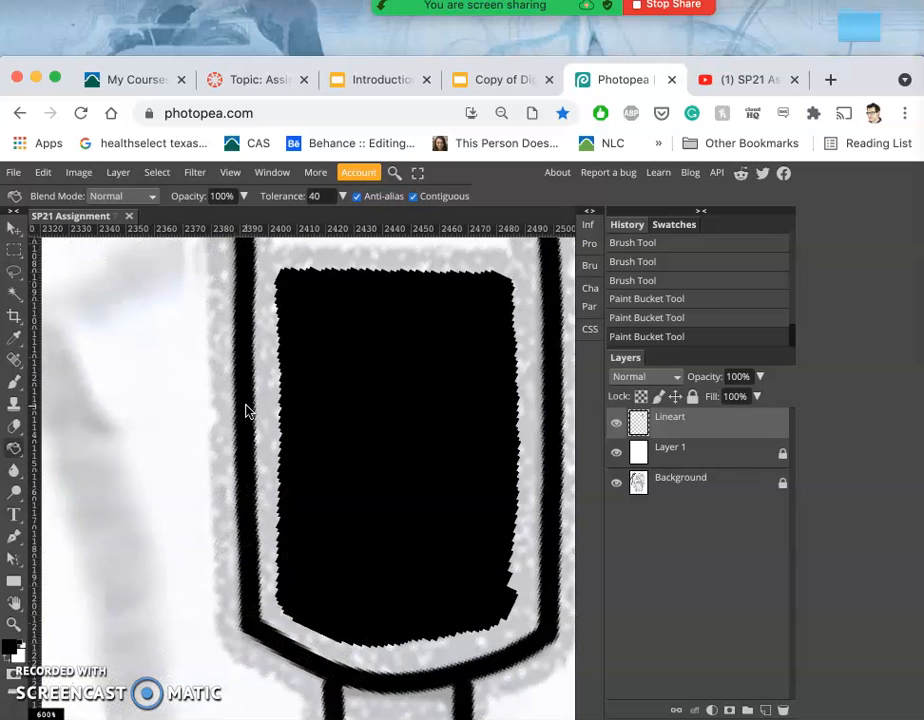
Undo the last two Paint Bucket fills and set the Brush tool's smoothing to 33%.
key(ctrl+z)
key(ctrl+z)
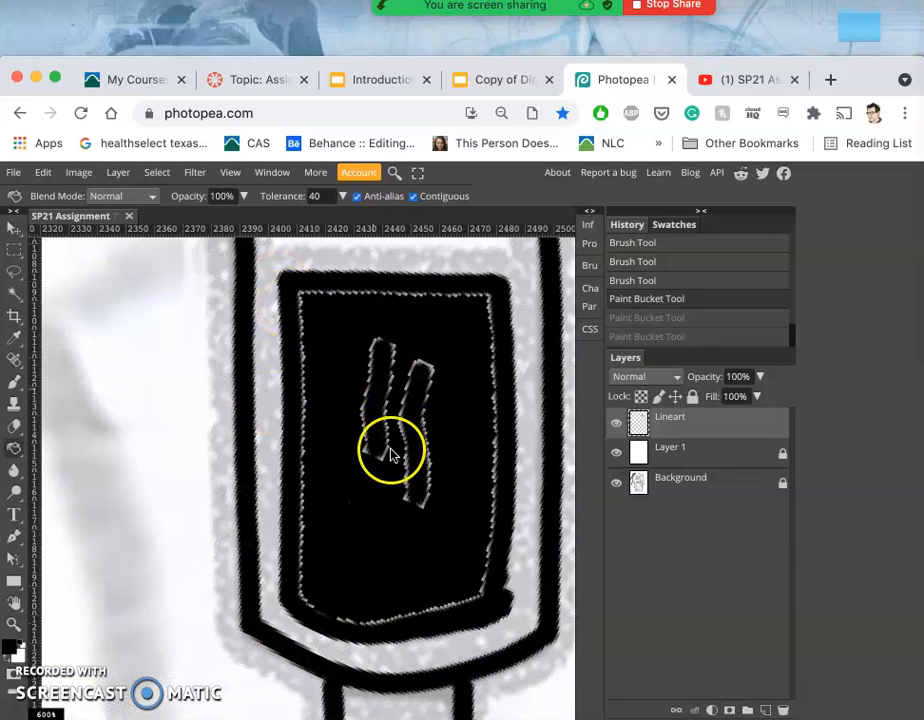
click(16, 381)
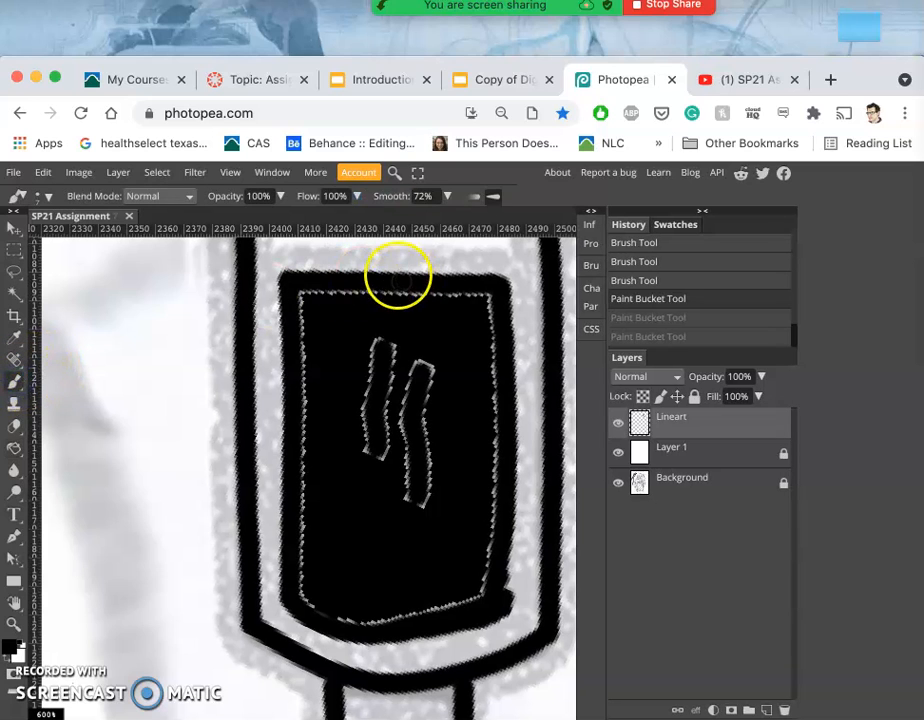
click(447, 197)
drag(419, 219, 405, 222)
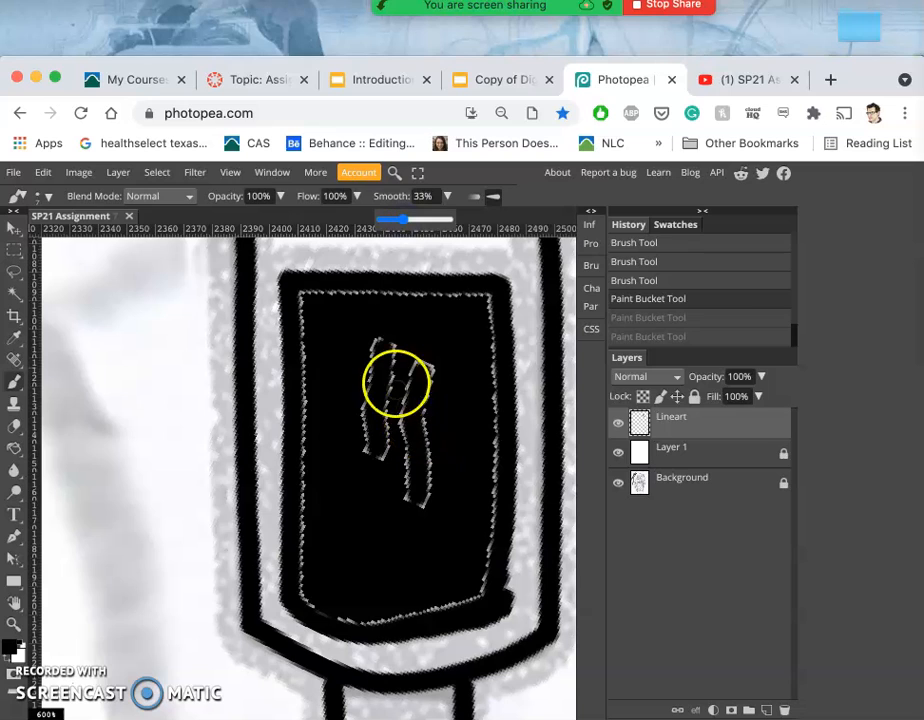
Brush black over the pale outlines of the two wavy marks inside the liquid area.
mouse_move(395, 342)
mouse_down()
mouse_move(392, 444)
mouse_move(378, 469)
mouse_move(365, 460)
mouse_move(369, 355)
mouse_up()
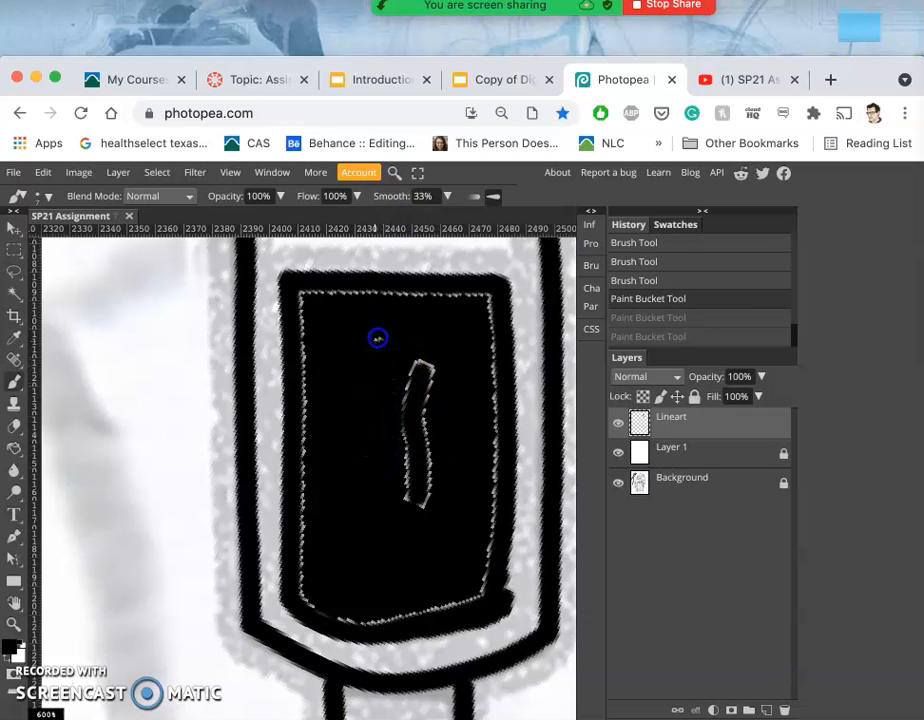
mouse_move(433, 367)
mouse_down()
mouse_move(427, 441)
mouse_move(434, 505)
mouse_move(416, 519)
mouse_move(405, 508)
mouse_move(403, 421)
mouse_move(415, 357)
mouse_up()
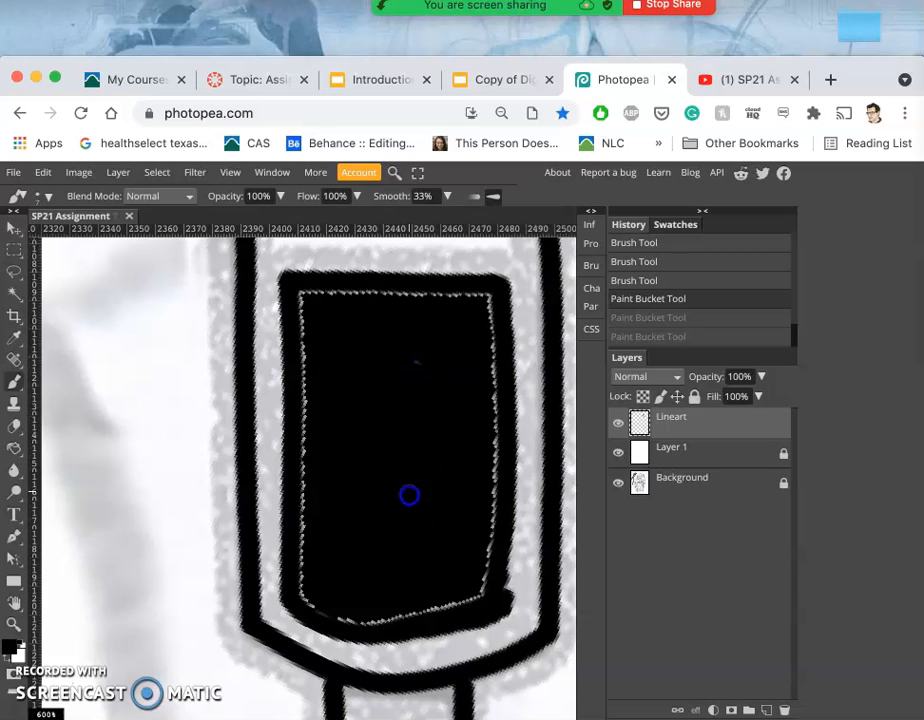
click(409, 493)
Brush black over the pale pixel line running around the inside of the liquid area's border.
mouse_move(330, 318)
mouse_down()
mouse_move(303, 297)
mouse_move(472, 294)
mouse_move(493, 351)
mouse_move(505, 443)
mouse_move(501, 549)
mouse_move(481, 598)
mouse_move(487, 553)
mouse_move(499, 606)
mouse_up()
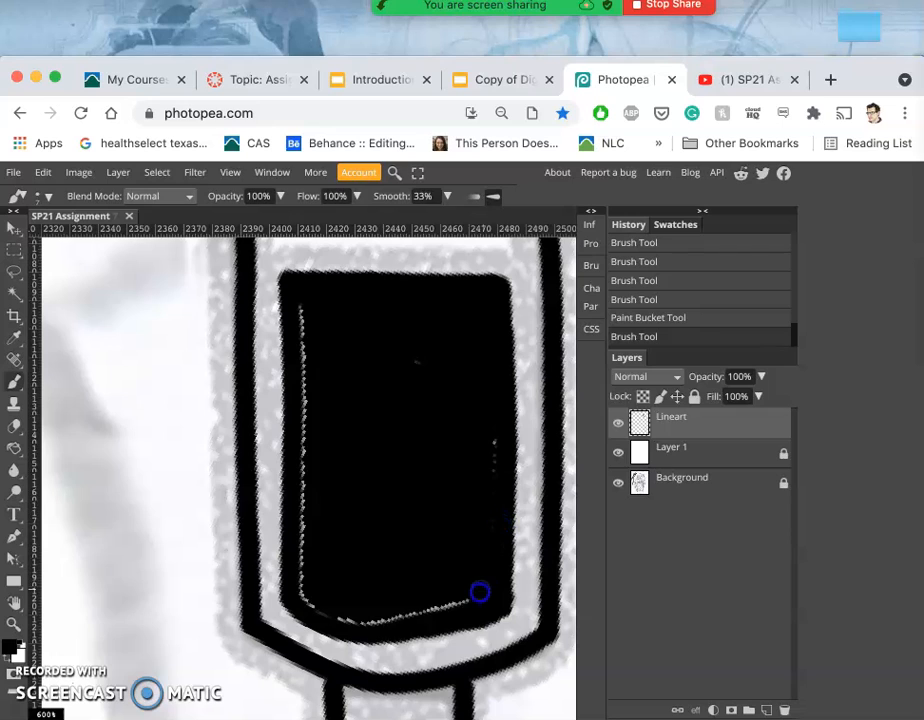
drag(447, 607, 369, 620)
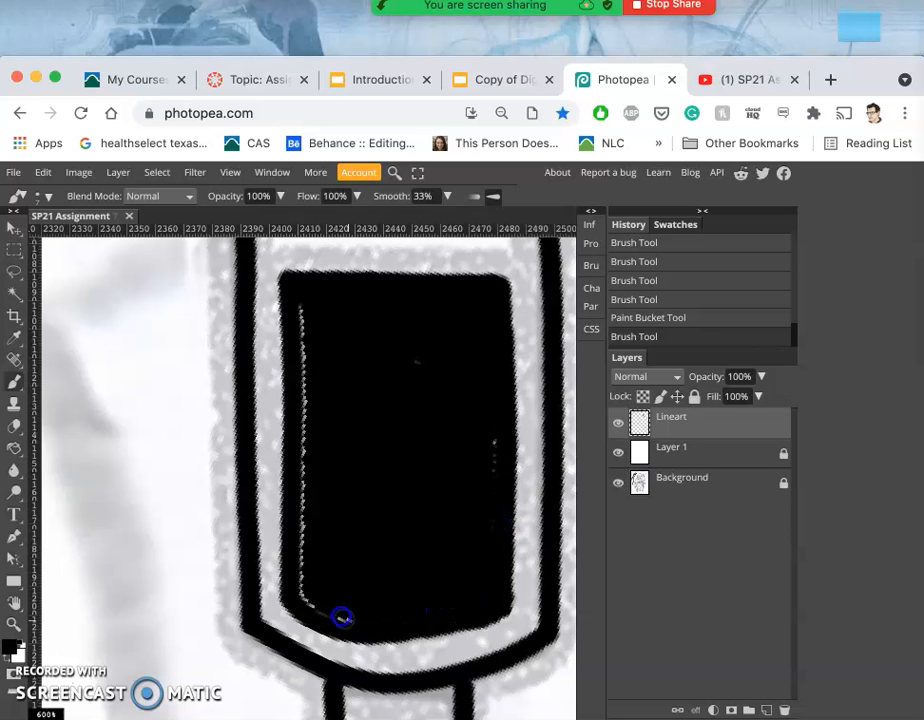
mouse_move(300, 581)
mouse_down()
mouse_move(313, 447)
mouse_move(310, 415)
mouse_move(305, 469)
mouse_move(298, 301)
mouse_up()
mouse_move(305, 479)
mouse_down()
mouse_move(353, 471)
mouse_move(340, 410)
mouse_move(369, 469)
mouse_move(400, 328)
mouse_up()
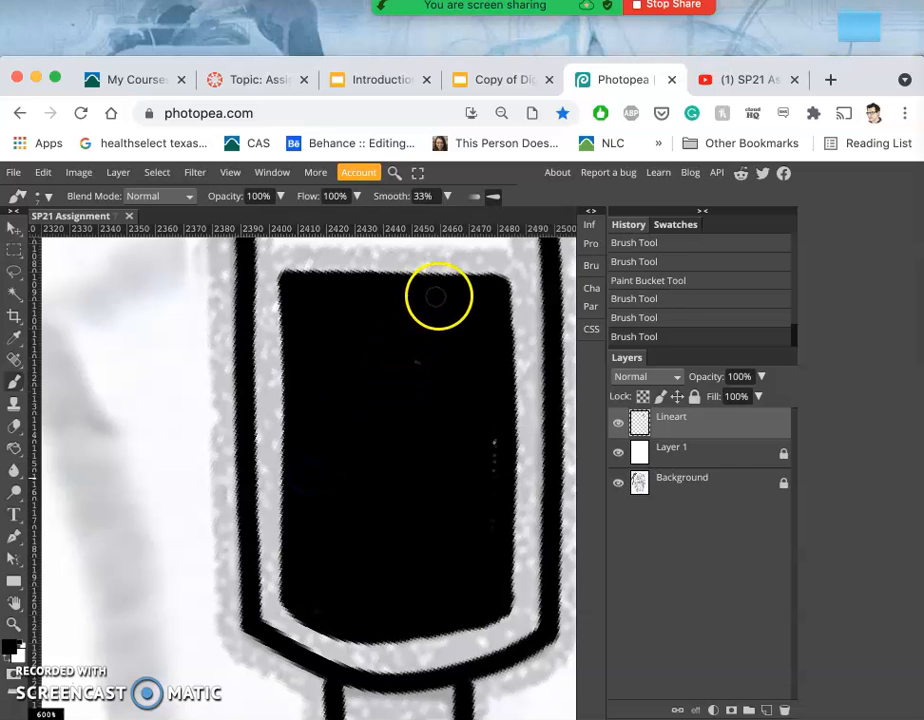
click(504, 287)
drag(504, 348, 487, 454)
Touch up the liquid area's lower edge and left edge with black brush strokes, undoing and repainting the left-edge stroke.
scroll(484, 459, down, 1)
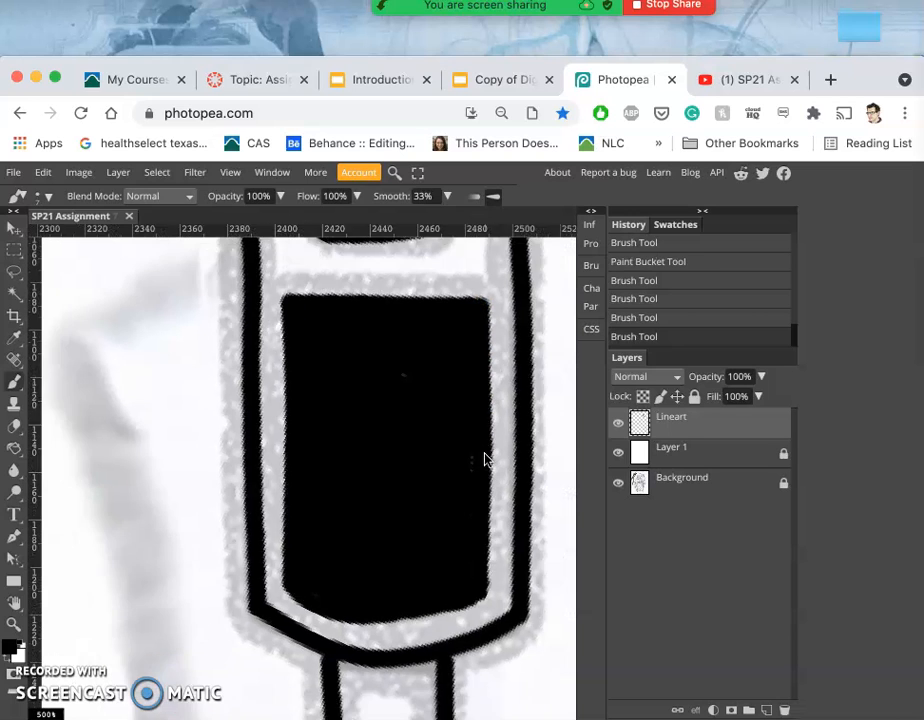
scroll(484, 459, down, 3)
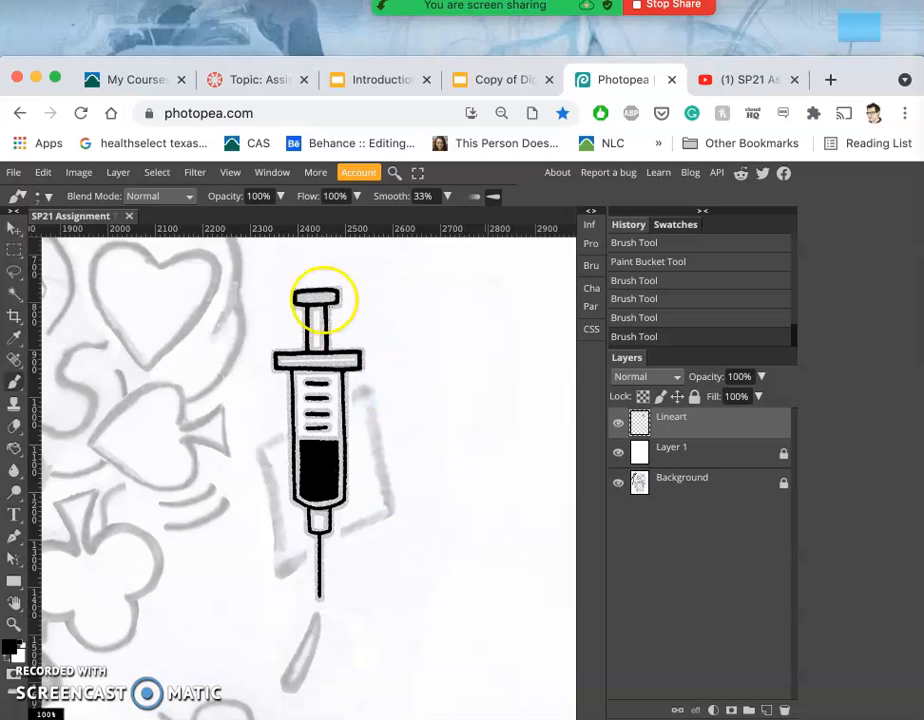
scroll(343, 488, up, 5)
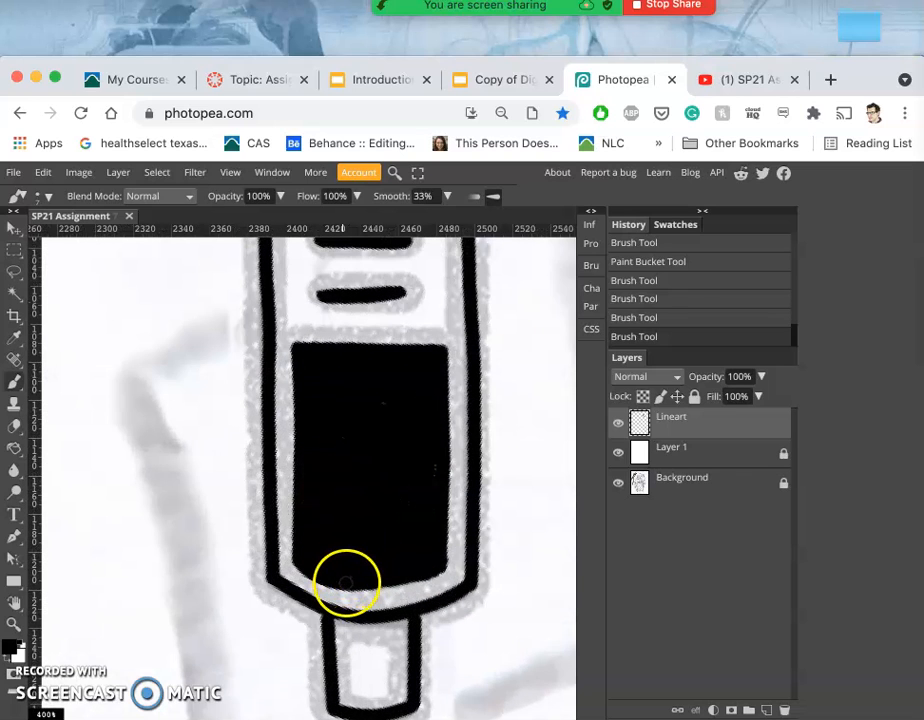
click(401, 580)
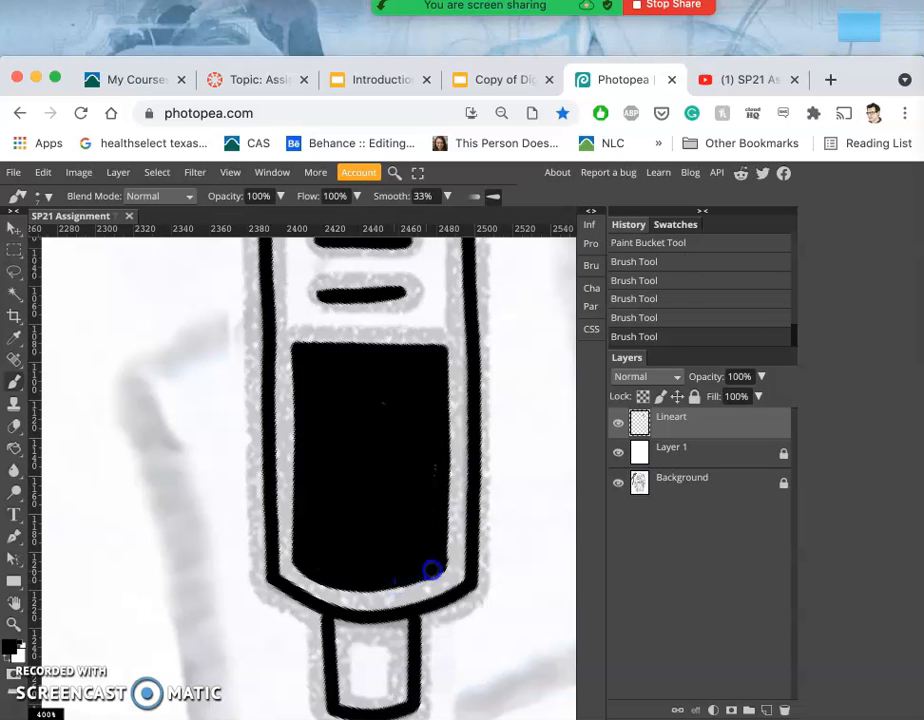
click(434, 569)
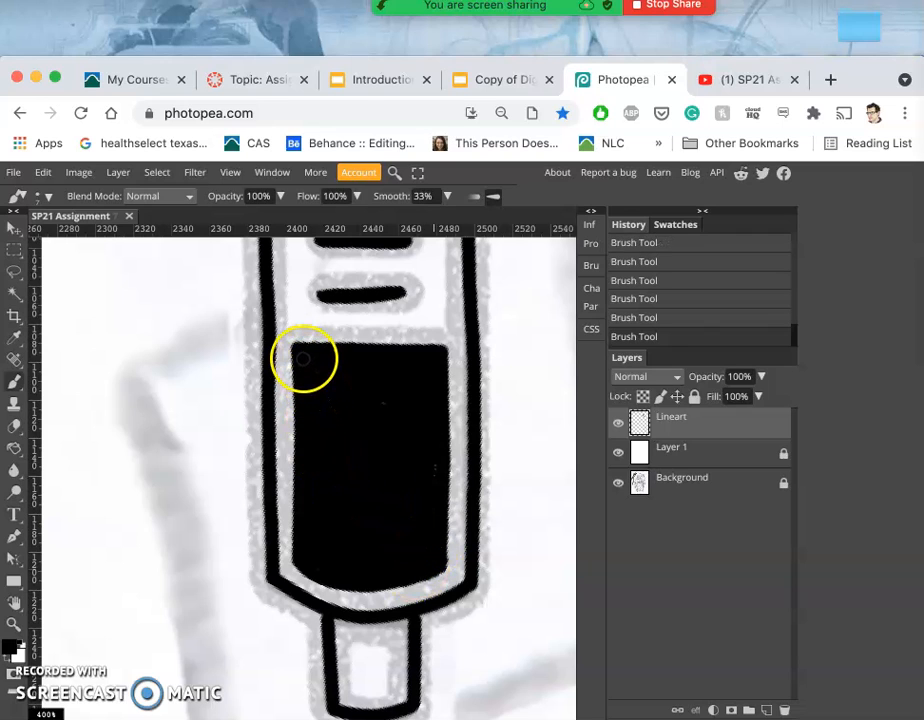
drag(301, 358, 301, 379)
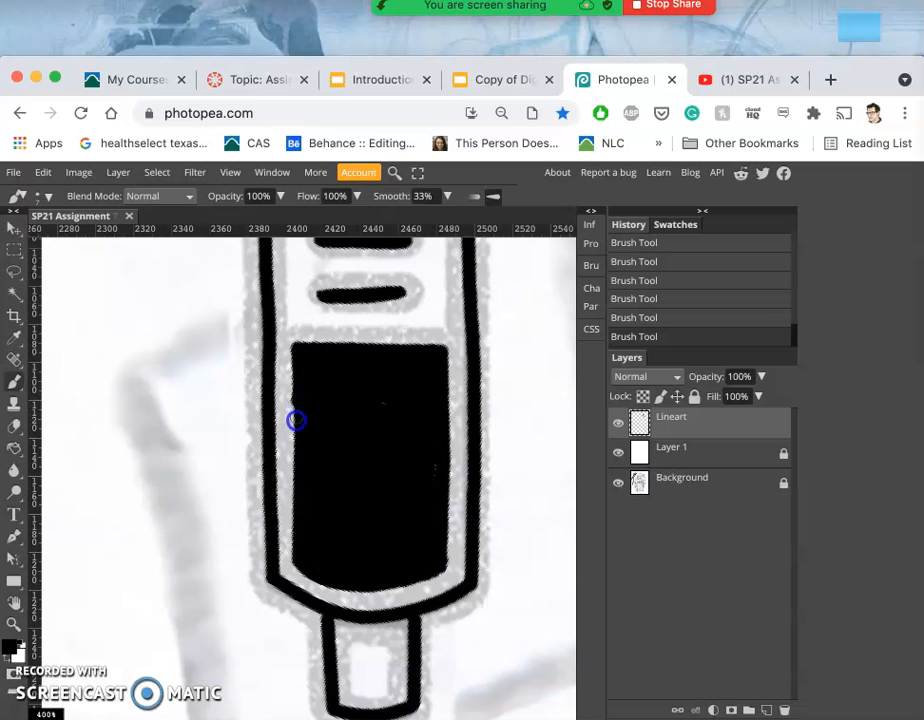
key(ctrl+z)
drag(300, 395, 297, 356)
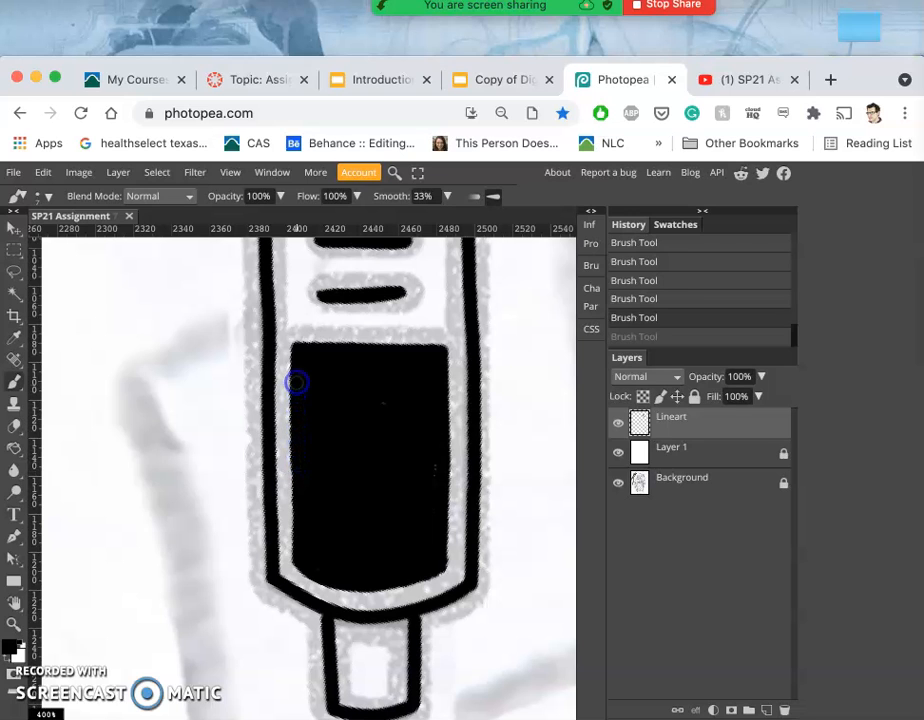
click(361, 474)
Hide the Background layer to inspect the syringe line art without the sketch, and show the layer again.
scroll(361, 492, down, 3)
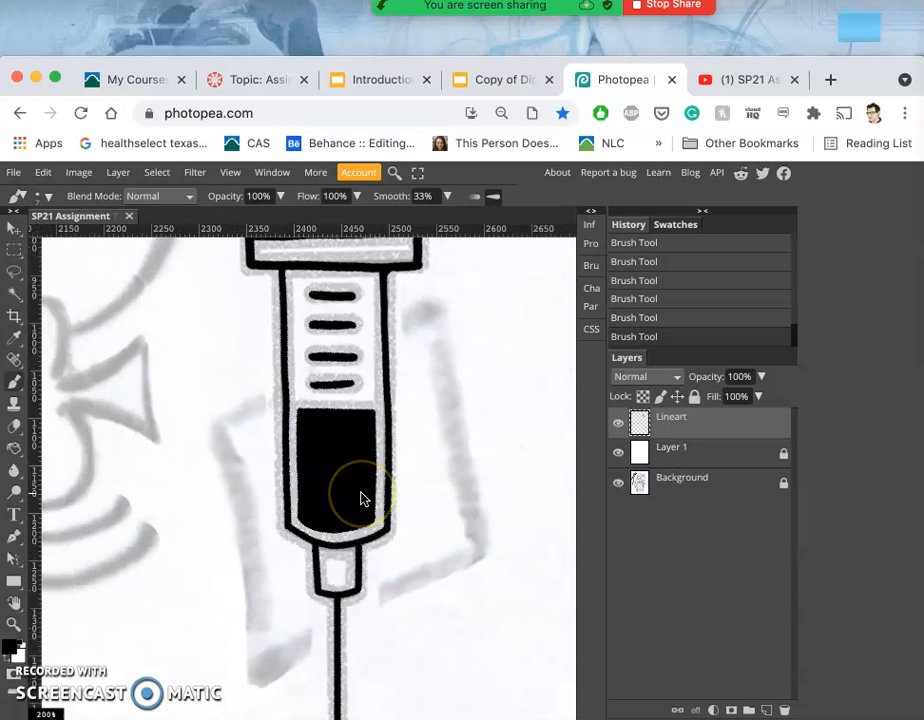
scroll(362, 498, down, 4)
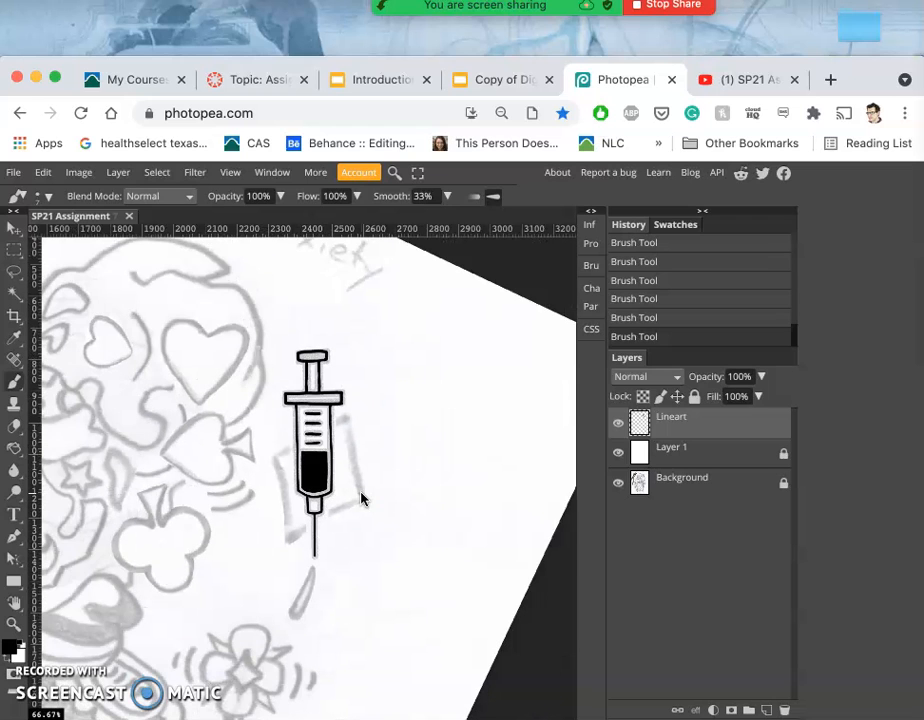
click(618, 483)
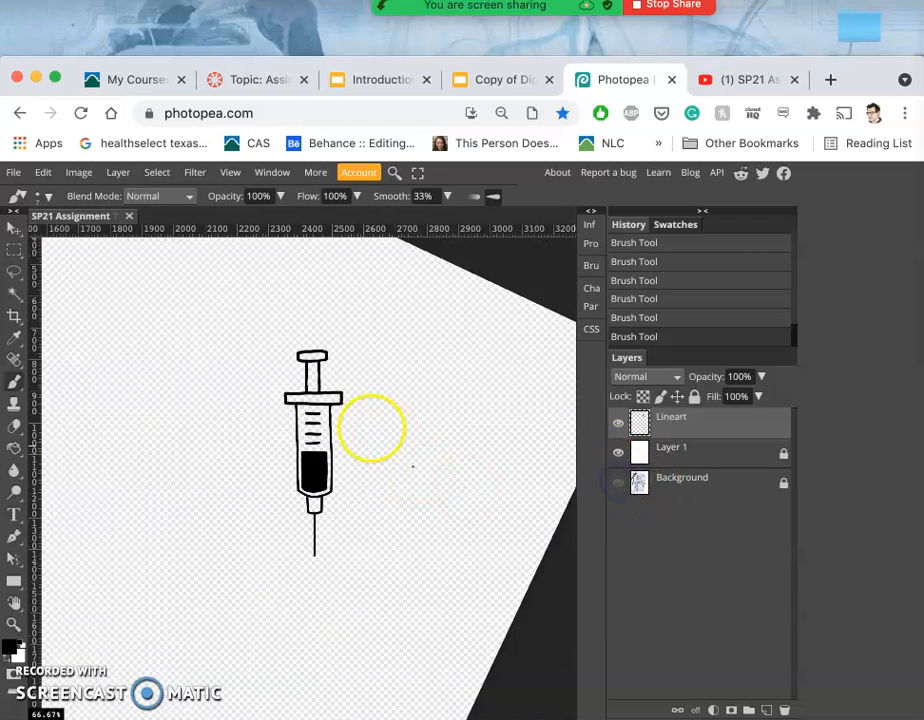
scroll(345, 485, up, 5)
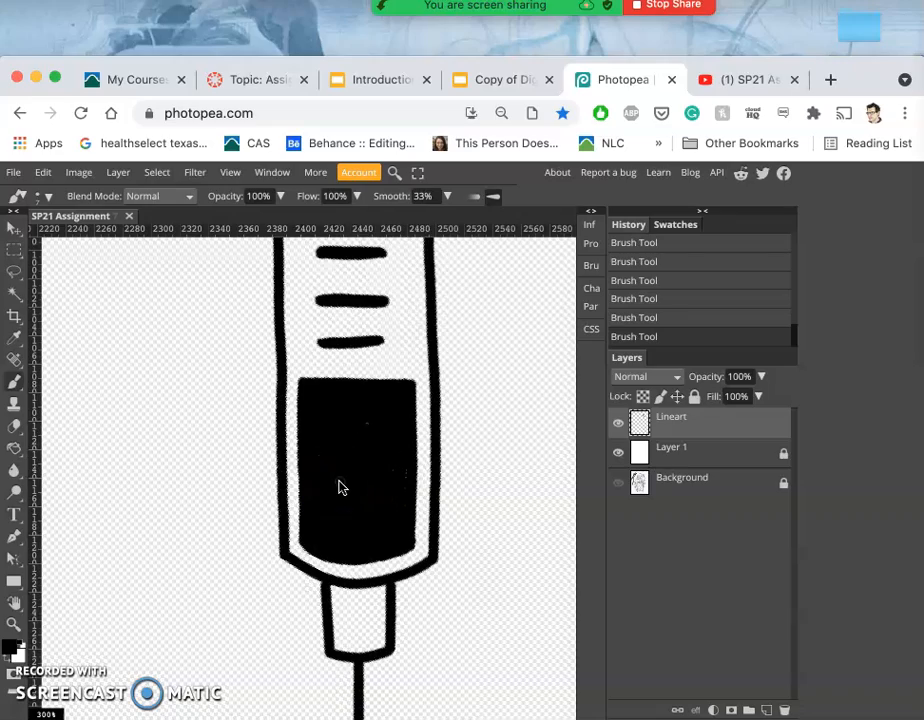
scroll(367, 398, up, 5)
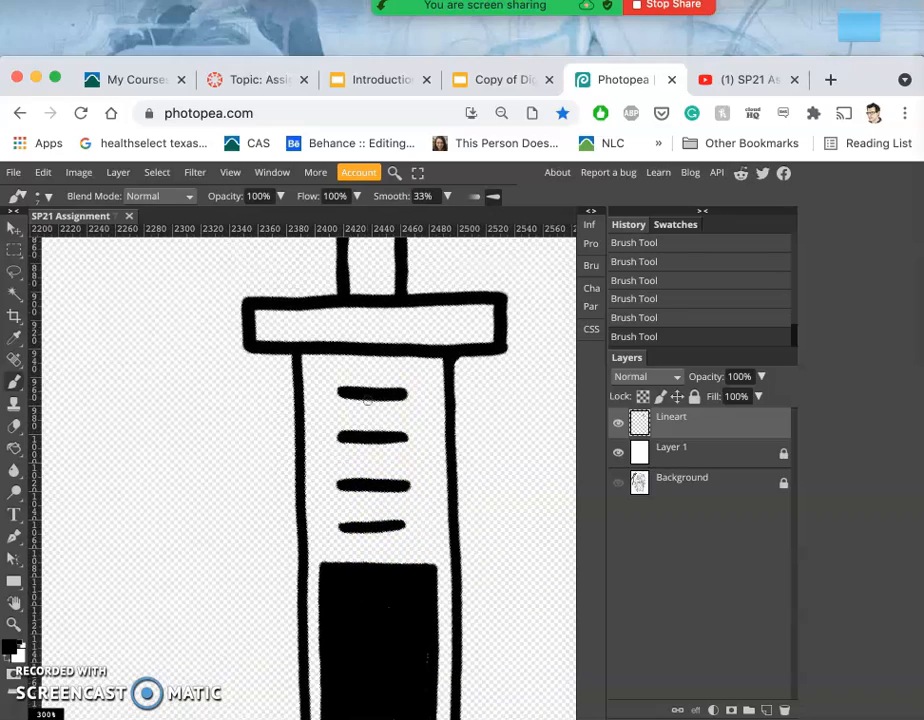
scroll(367, 400, up, 5)
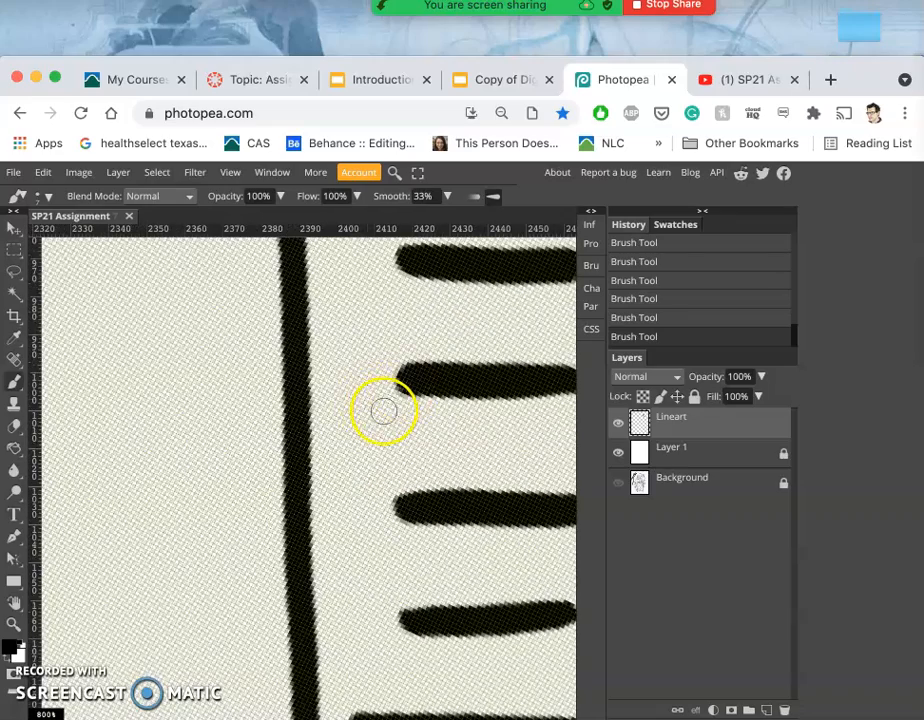
scroll(383, 416, down, 8)
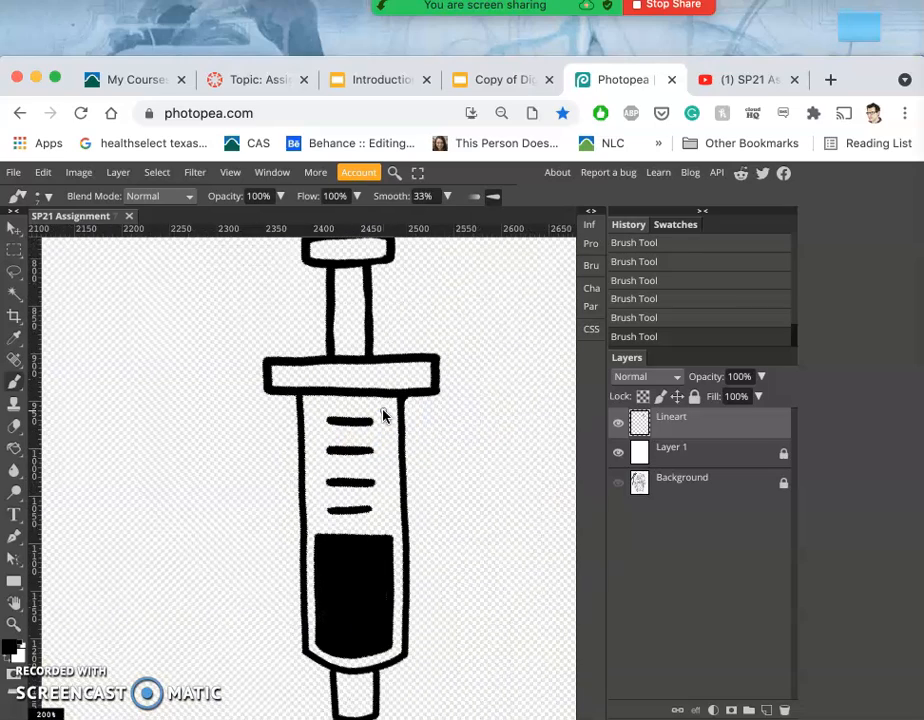
scroll(383, 416, down, 2)
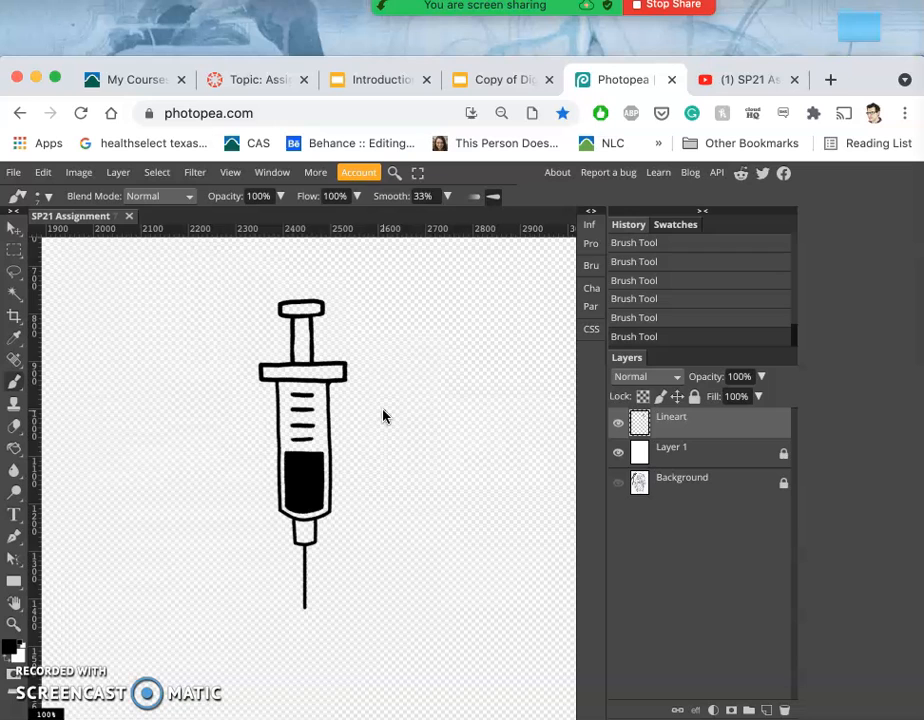
scroll(383, 416, down, 4)
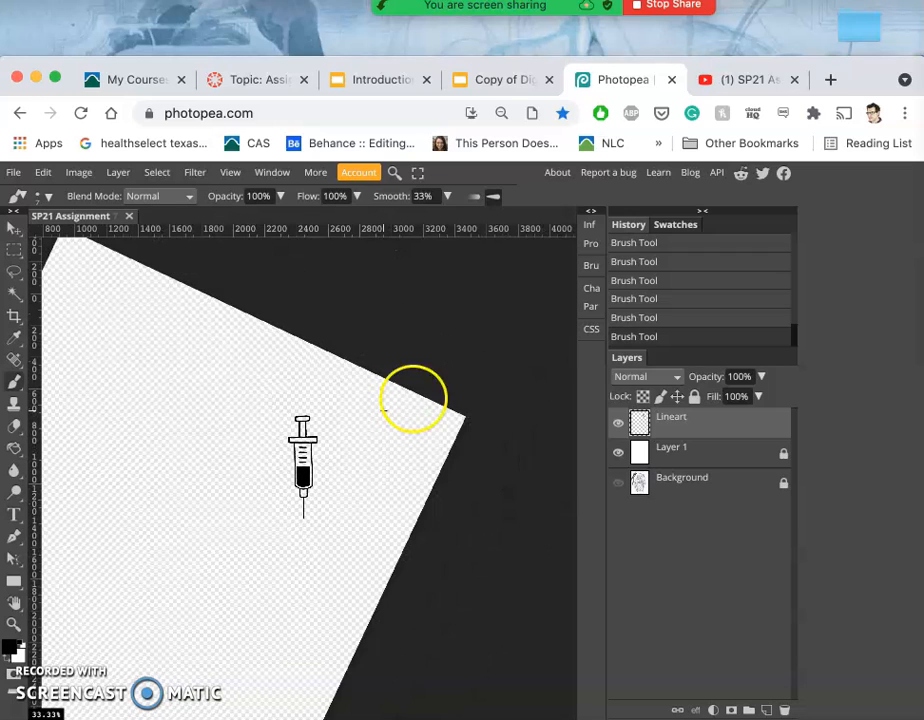
click(618, 483)
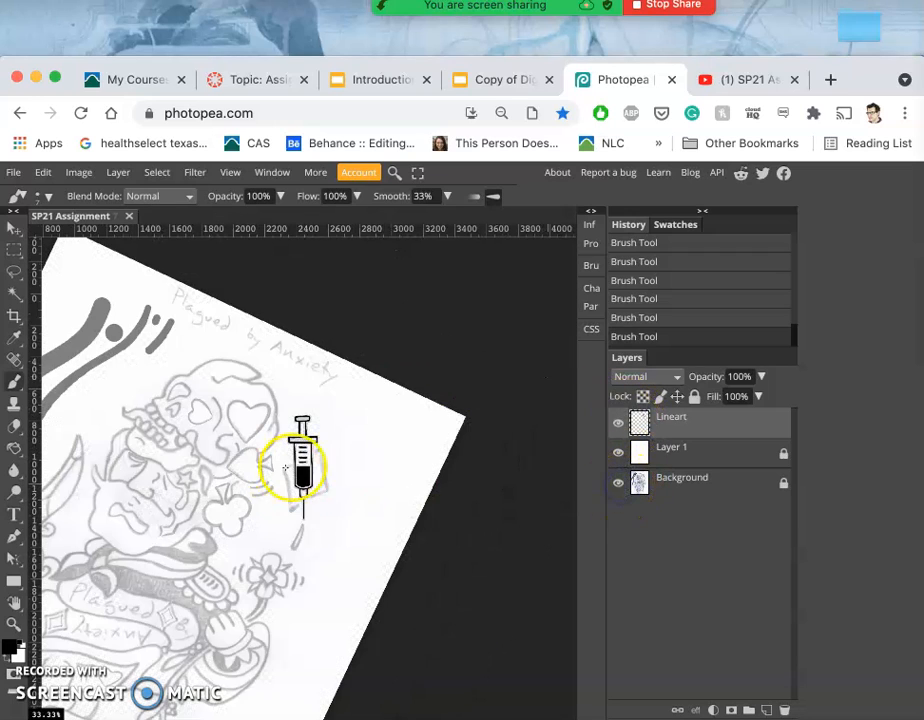
Reset the canvas view's rotation angle to 0°.
double_click(14, 604)
click(14, 602)
click(150, 496)
drag(150, 496, 230, 473)
double_click(14, 604)
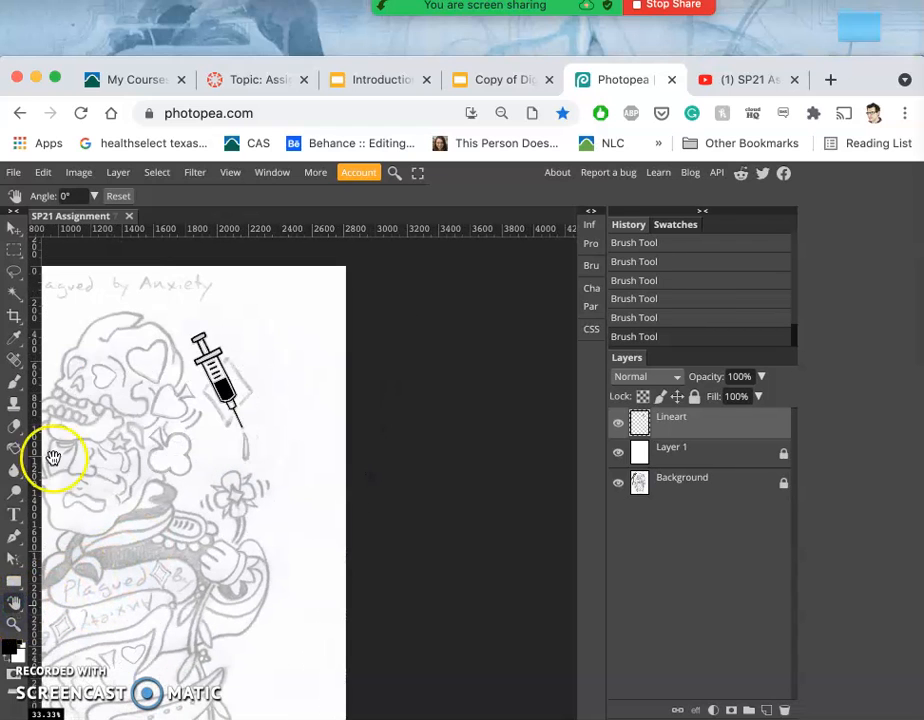
Outline the drop below the syringe needle in black with the brush at 9 px.
click(14, 381)
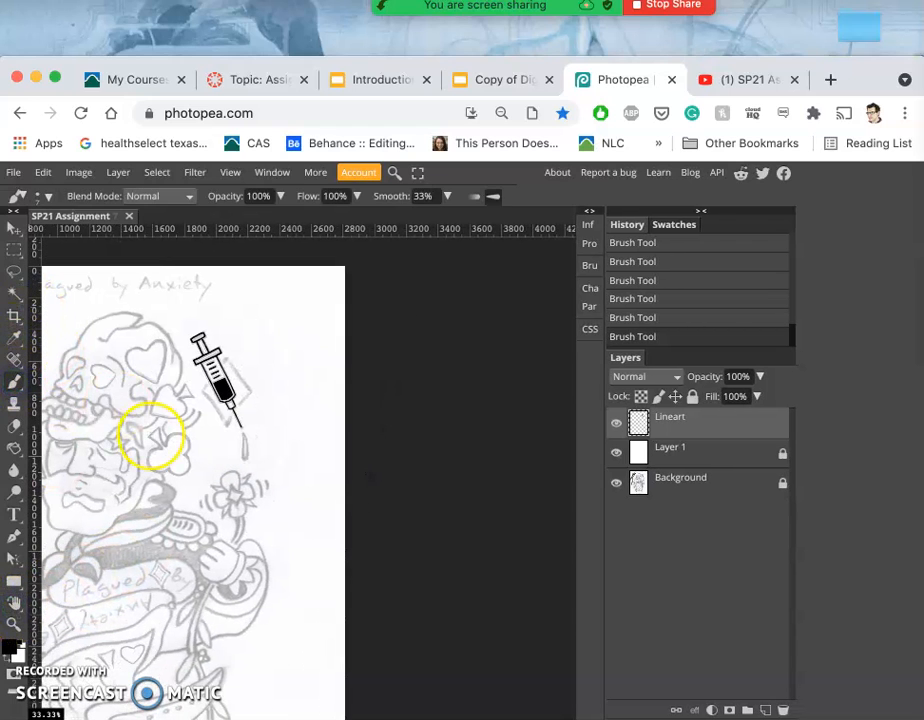
mouse_move(186, 419)
mouse_down()
mouse_move(367, 371)
mouse_move(365, 423)
mouse_up()
scroll(362, 432, up, 5)
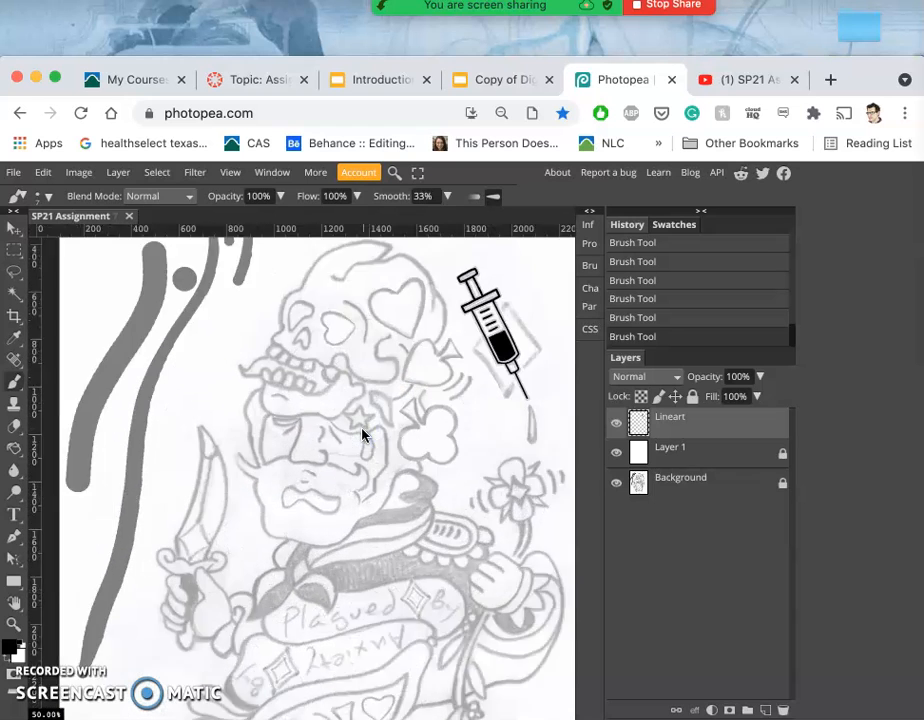
drag(435, 412, 91, 420)
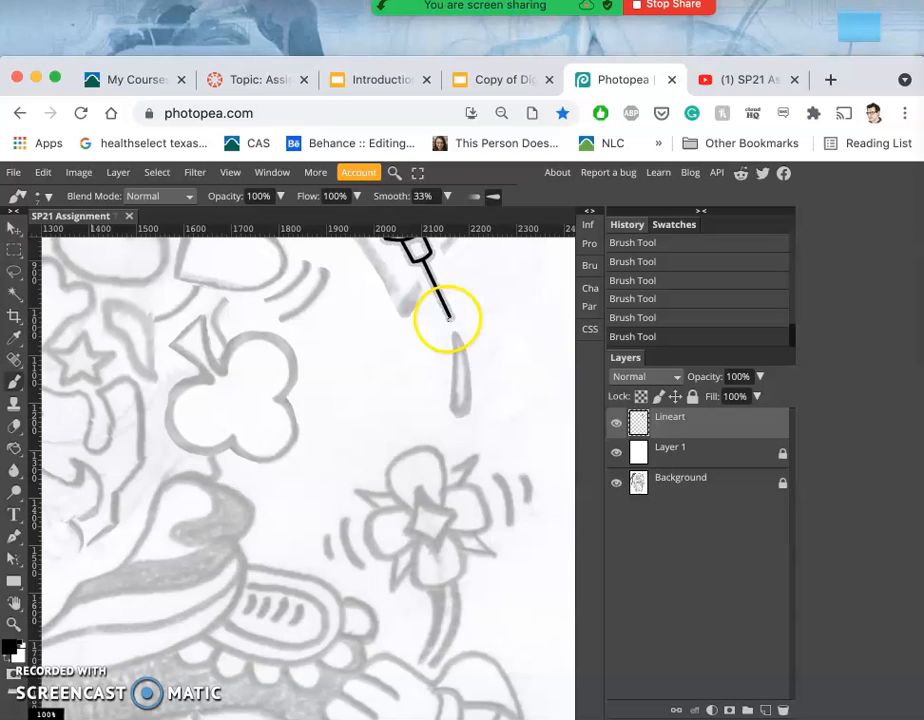
click(50, 198)
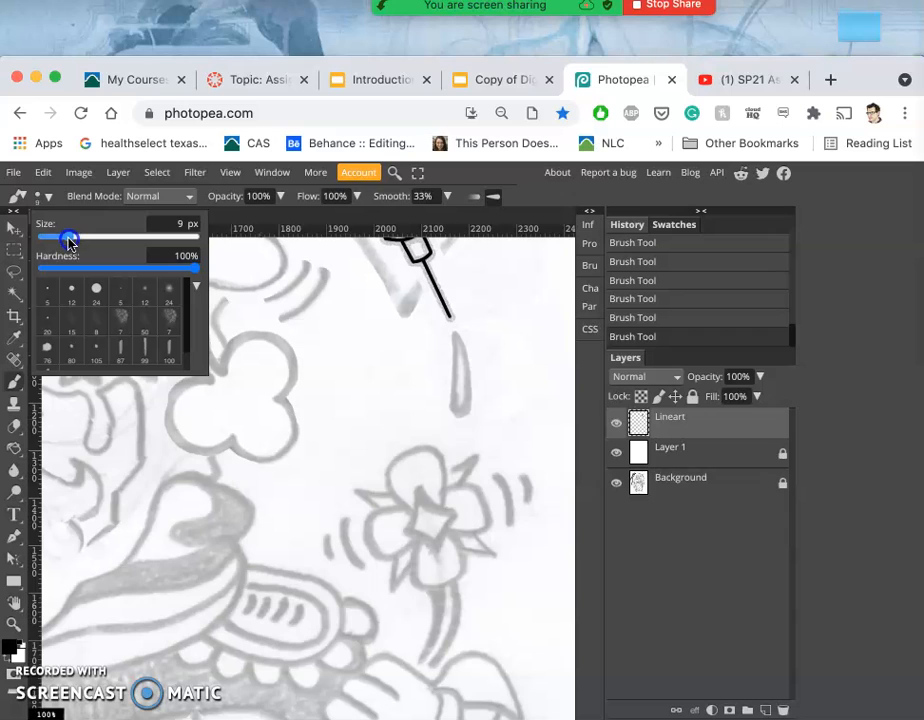
click(455, 340)
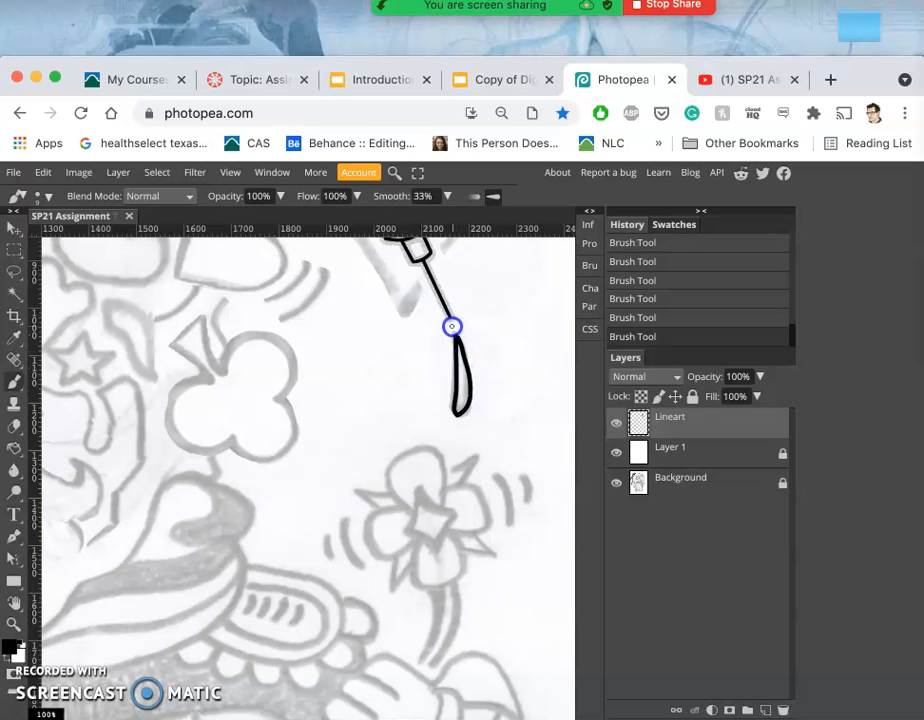
drag(451, 324, 451, 324)
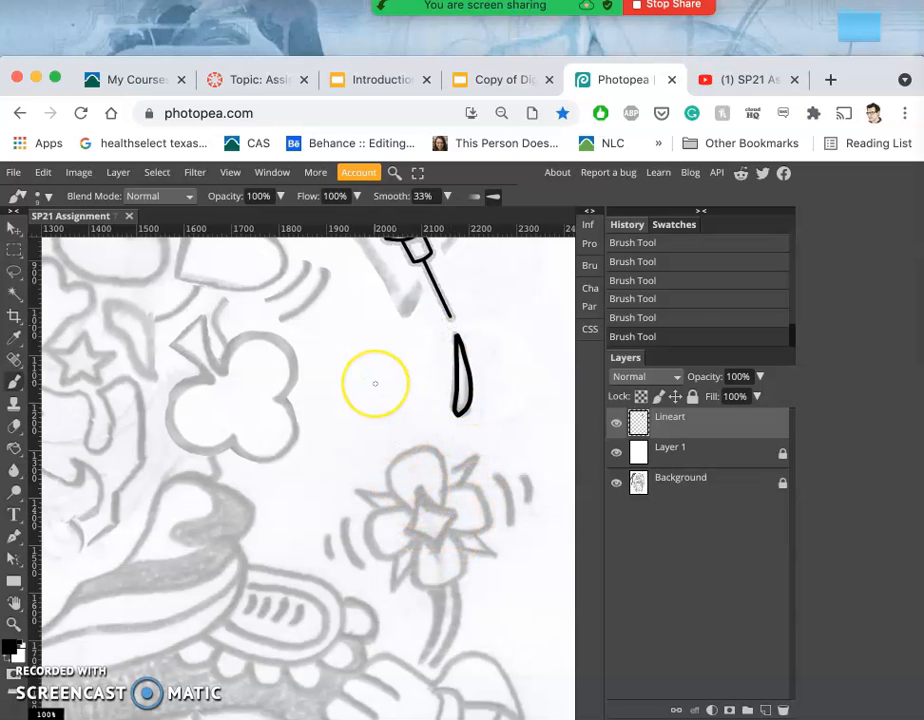
Duplicate the Lineart layer and rename the copy Vaccine Shot.
scroll(375, 383, up, 3)
scroll(375, 383, left, 3)
scroll(375, 383, right, 3)
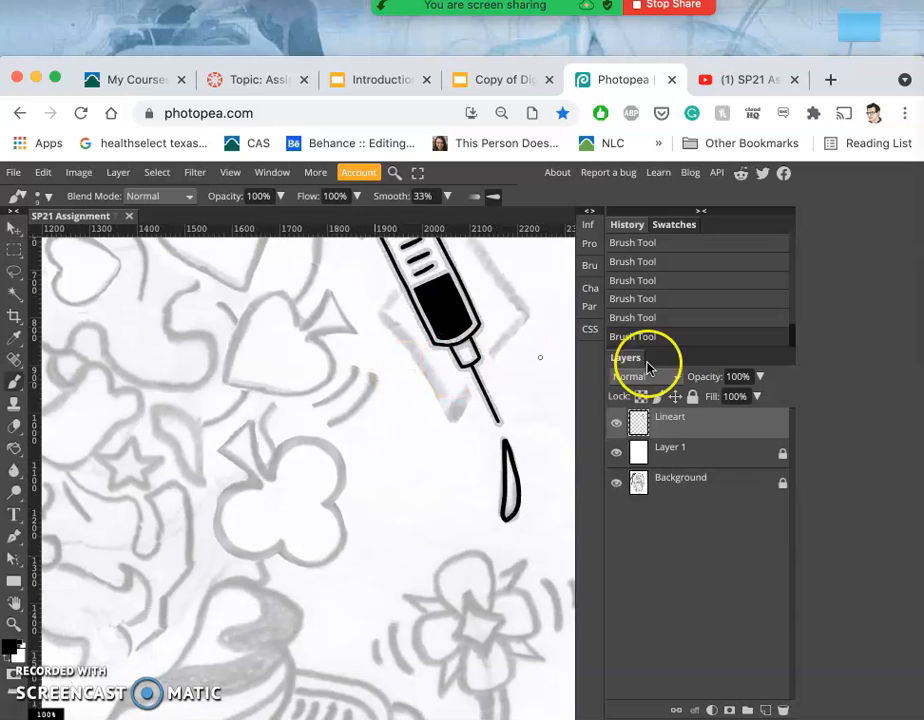
click(697, 425)
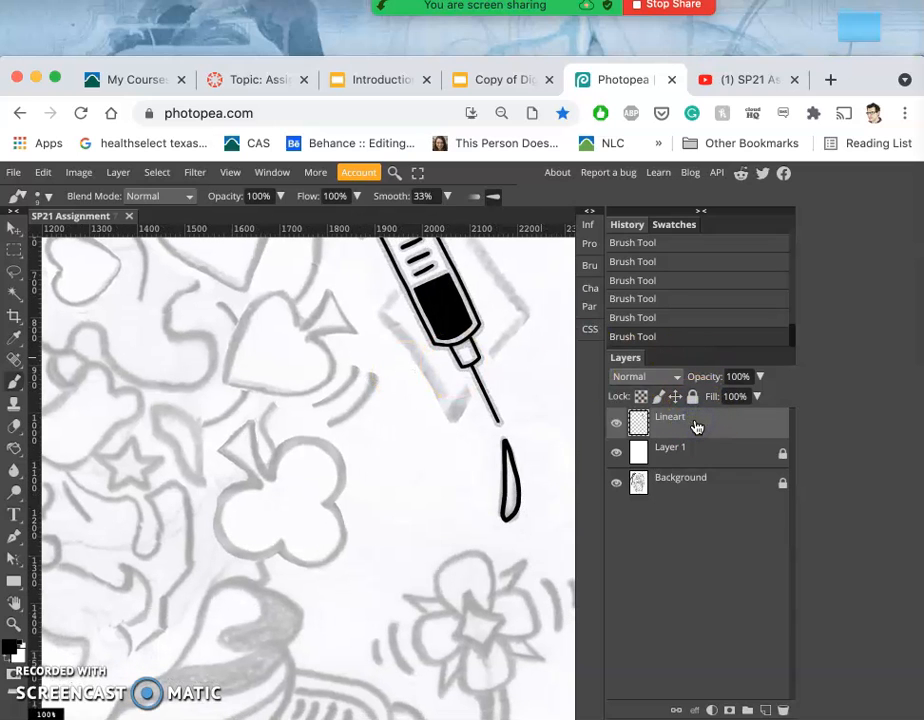
key(ctrl+j)
click(612, 455)
click(669, 425)
double_click(669, 424)
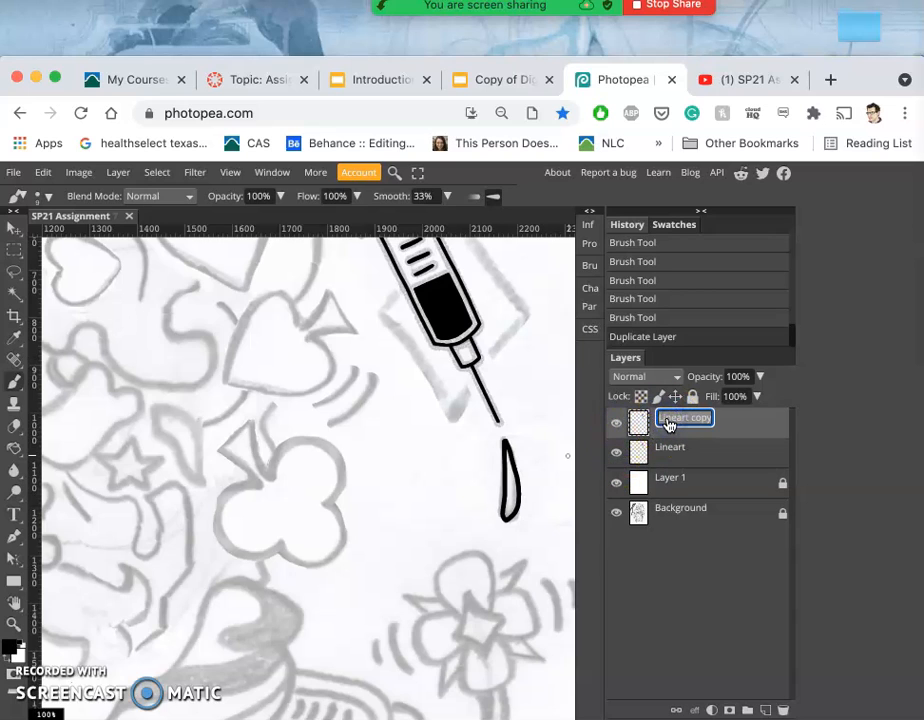
text(Vaccine Shot)
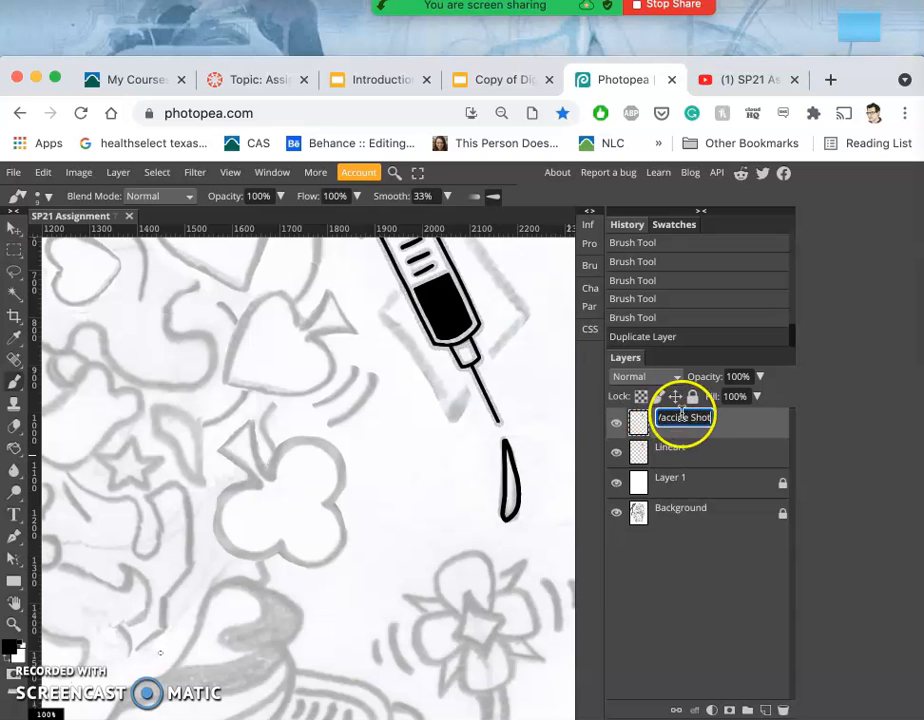
click(726, 420)
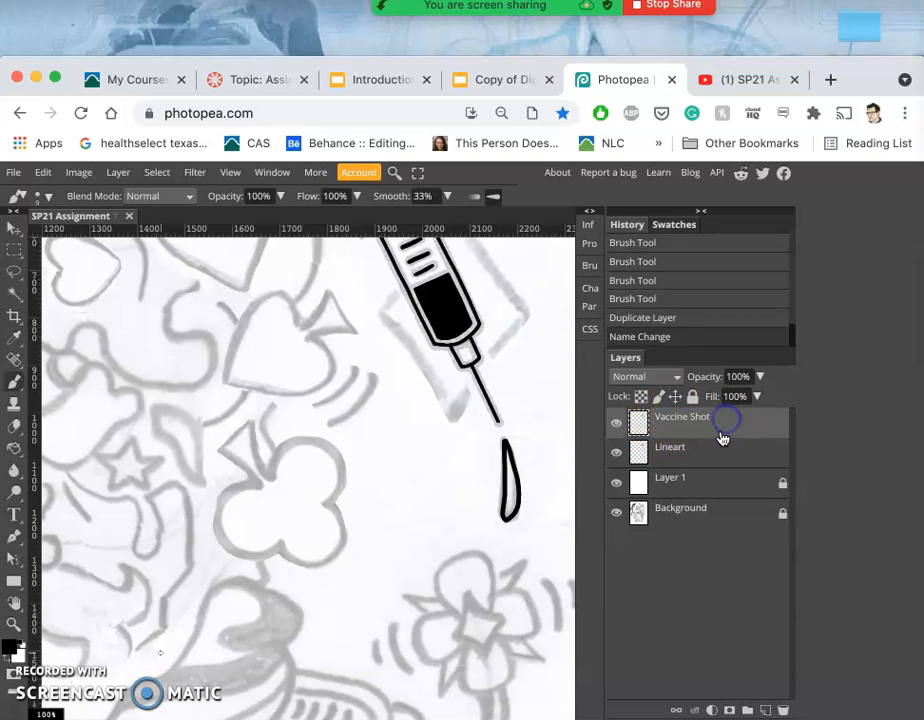
Lasso around the syringe and drop on the original Lineart layer, clear that area, and deselect.
click(713, 452)
scroll(434, 425, down, 3)
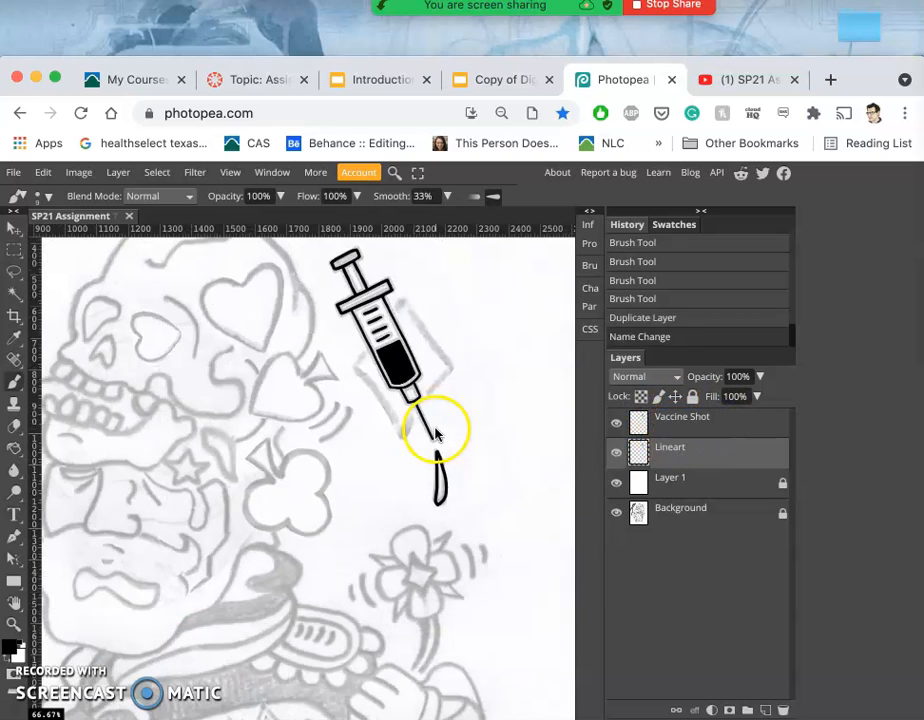
click(15, 275)
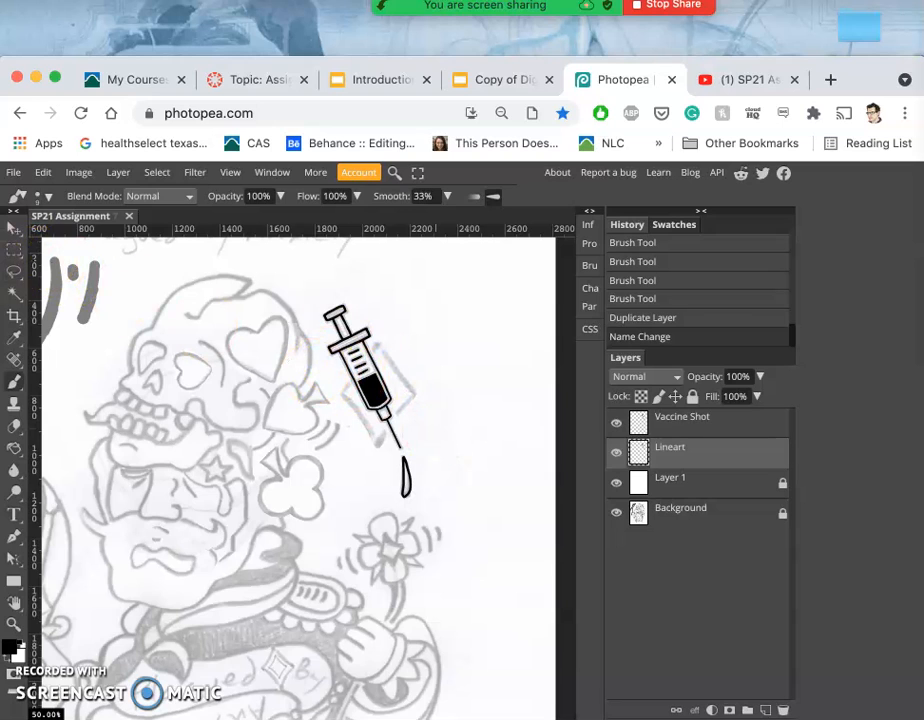
mouse_move(357, 301)
mouse_down()
mouse_move(316, 325)
mouse_move(360, 477)
mouse_move(392, 505)
mouse_move(406, 504)
mouse_move(420, 493)
mouse_move(430, 440)
mouse_move(417, 376)
mouse_move(375, 301)
mouse_up()
key(Delete)
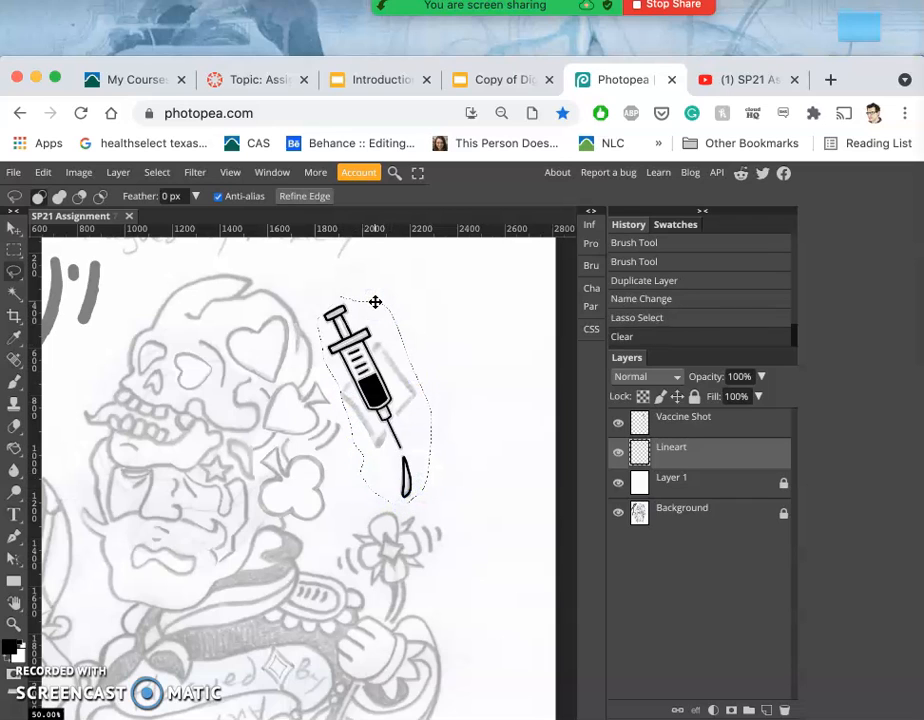
key(ctrl+d)
Toggle the Vaccine Shot layer's visibility to check the cleared Lineart layer, and lock the Vaccine Shot layer completely.
click(618, 424)
click(618, 424)
click(716, 431)
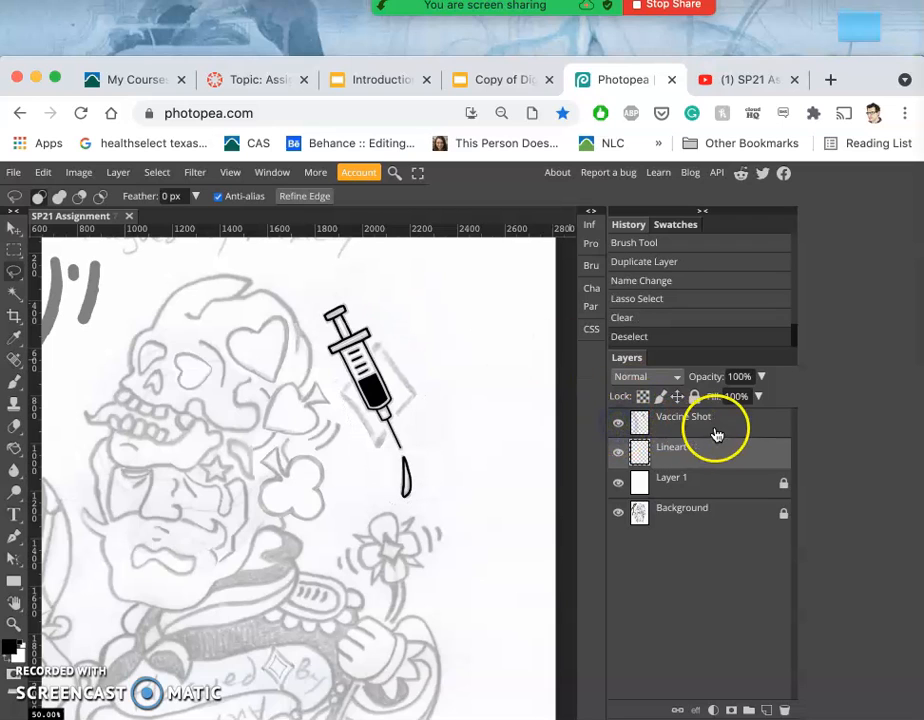
click(695, 398)
Make Lineart the active layer and hide the Vaccine Shot layer to reveal the sketched diamond behind the syringe.
click(716, 456)
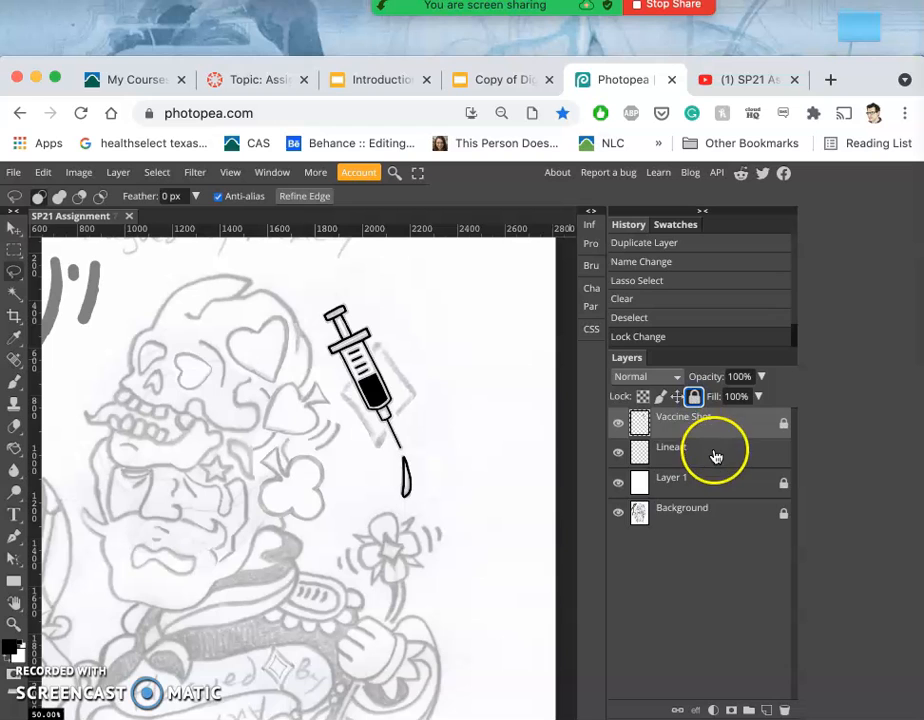
scroll(458, 407, up, 5)
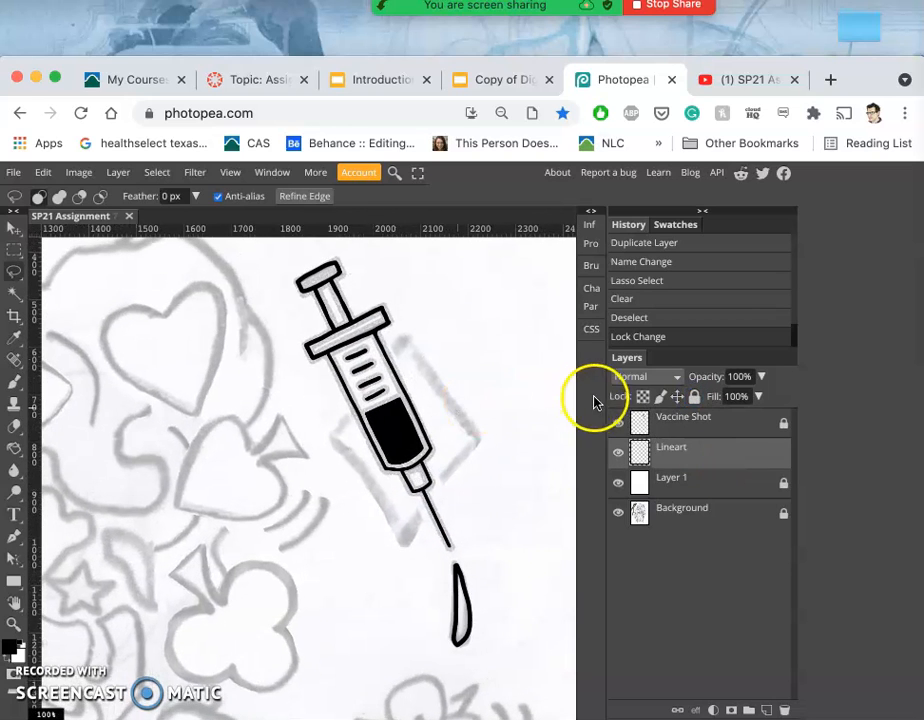
click(617, 424)
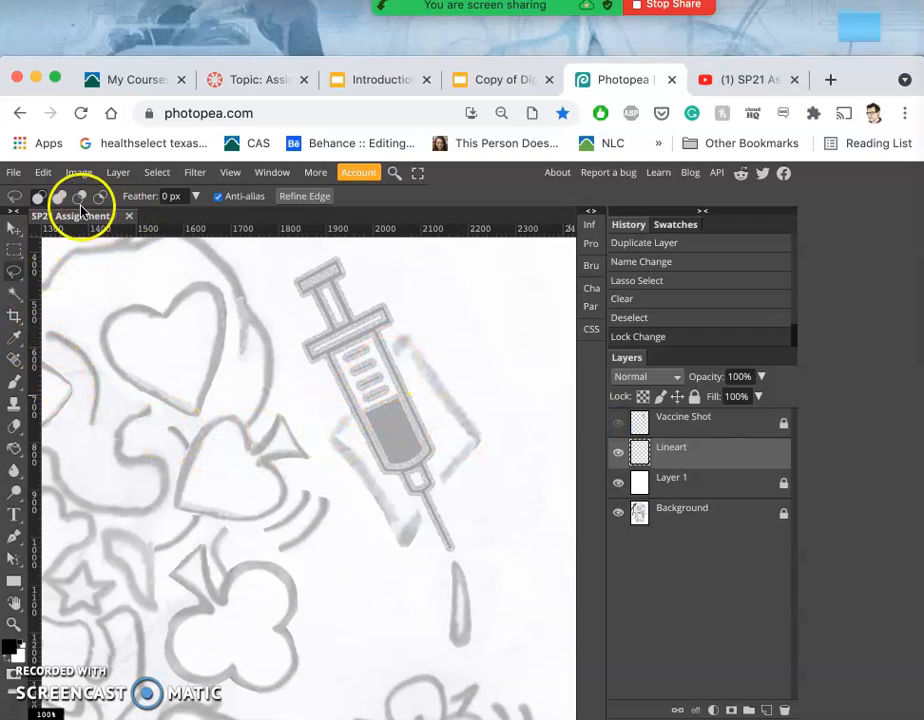
Ink the diamond's upper-left edge on the Lineart layer in black with the brush at 13 px.
click(15, 381)
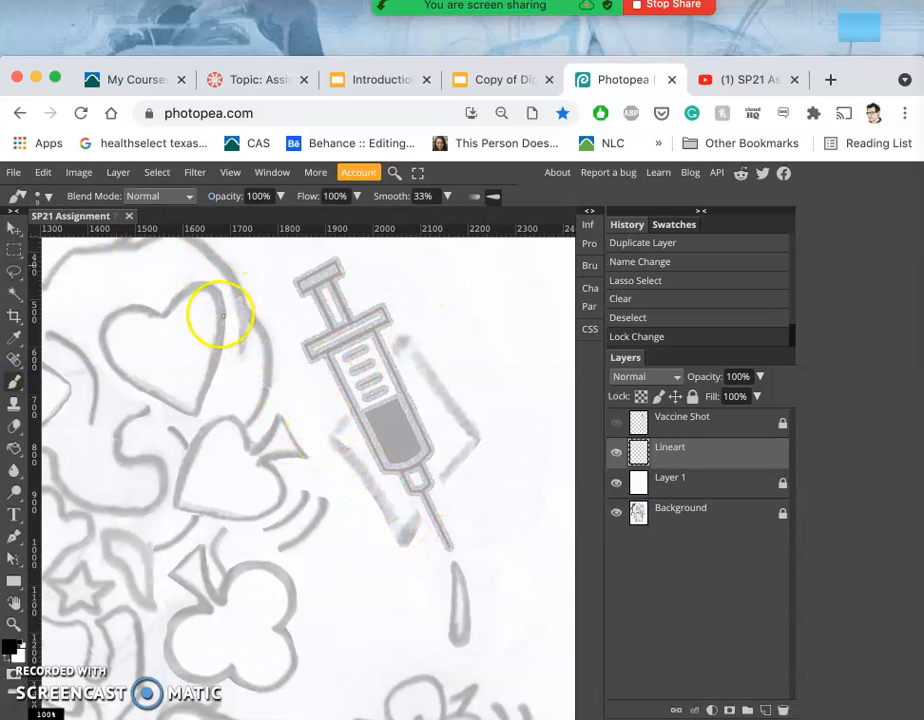
click(44, 197)
drag(74, 238, 72, 238)
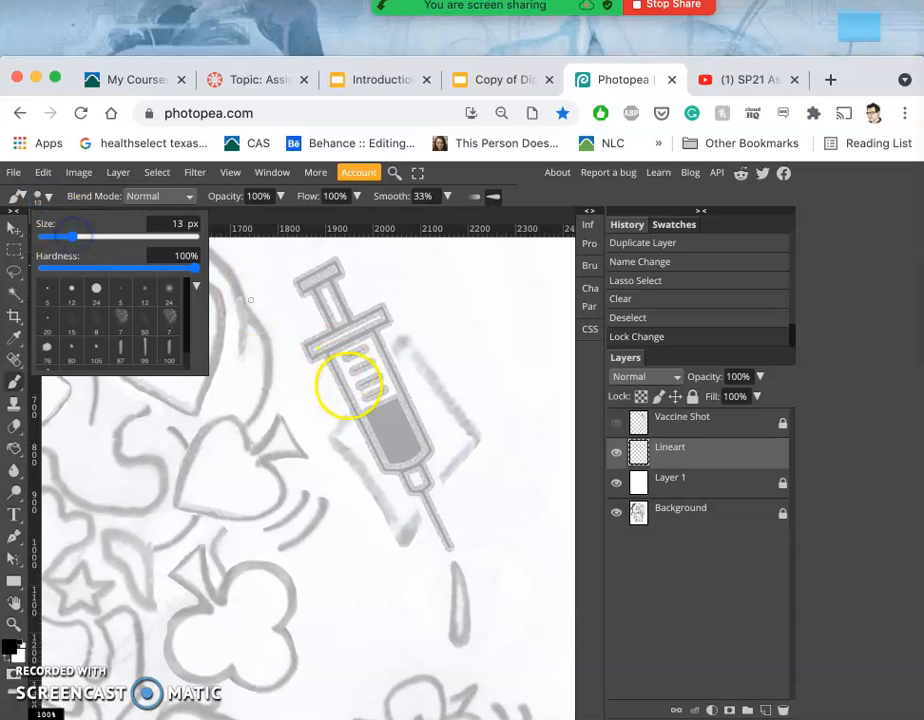
click(332, 438)
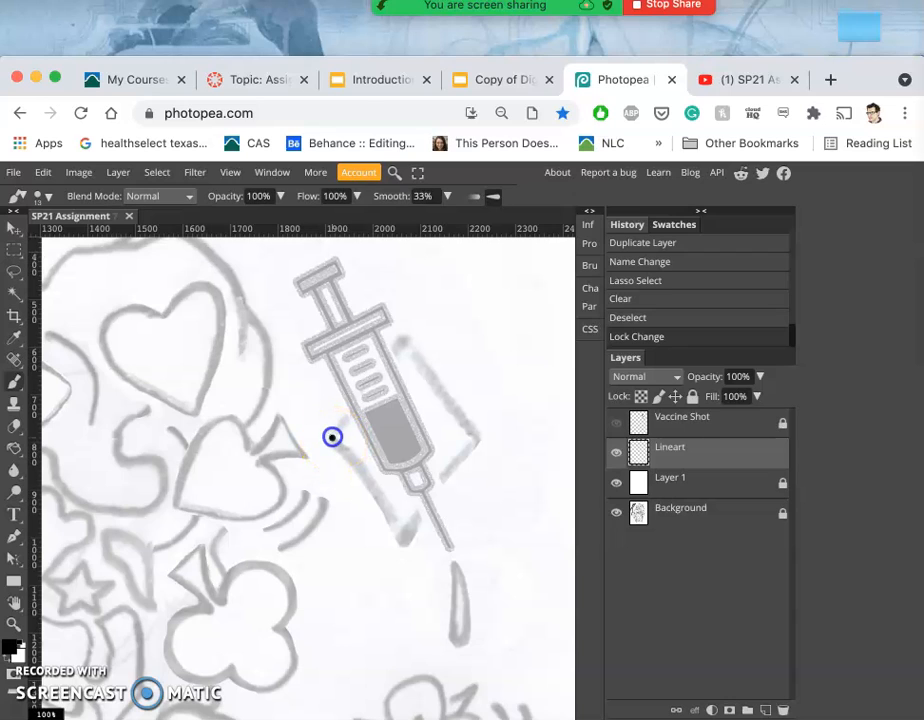
drag(347, 416, 392, 354)
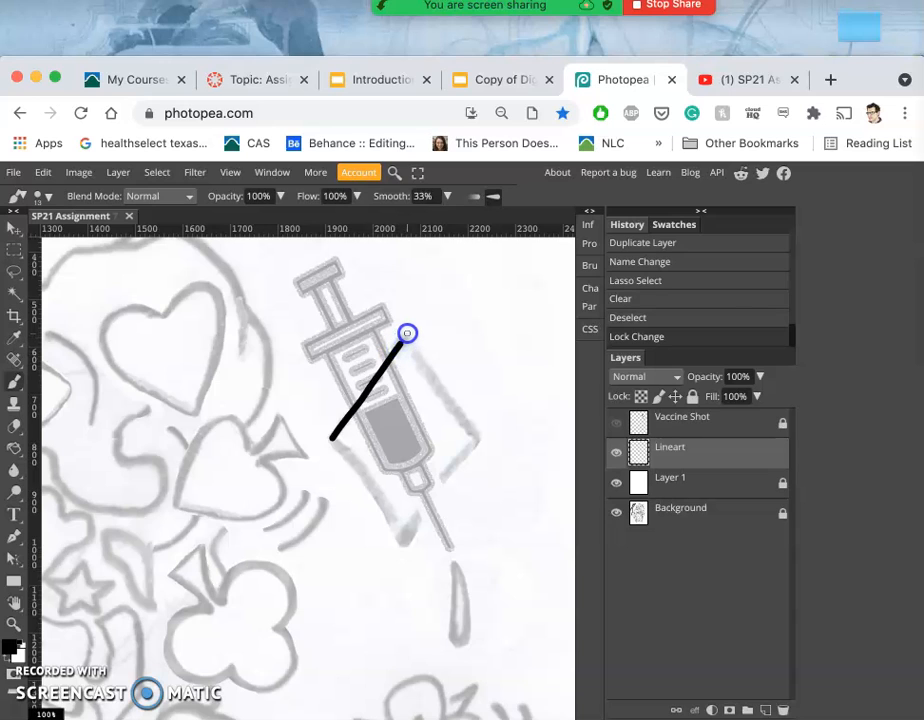
drag(410, 327, 410, 328)
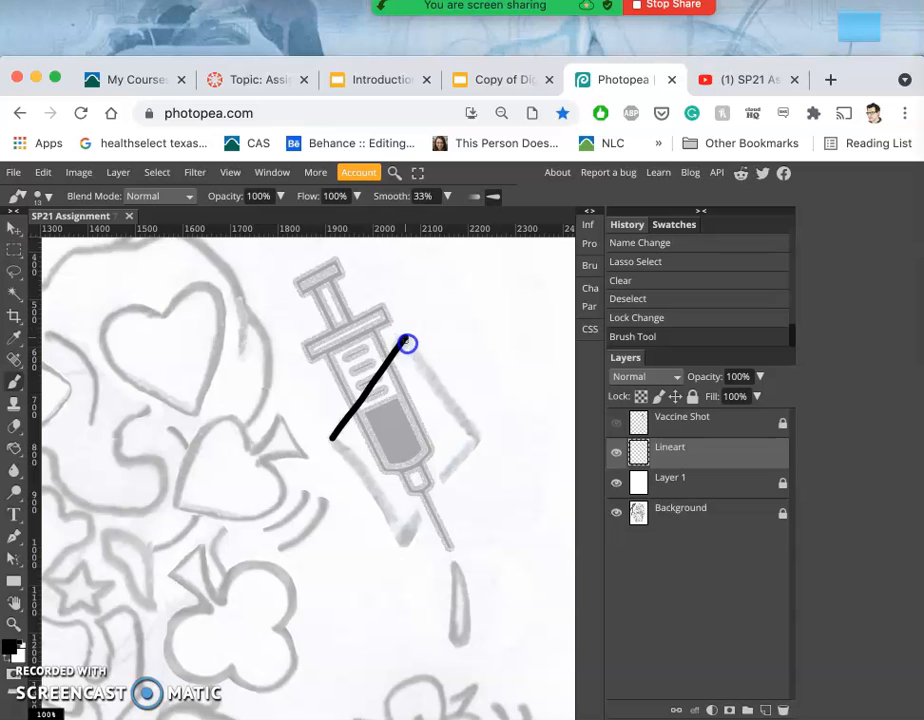
Ink the diamond's upper-right edge from the top point to the right corner, undoing and repainting the first stroke.
drag(422, 360, 489, 445)
key(super+z)
drag(406, 344, 477, 447)
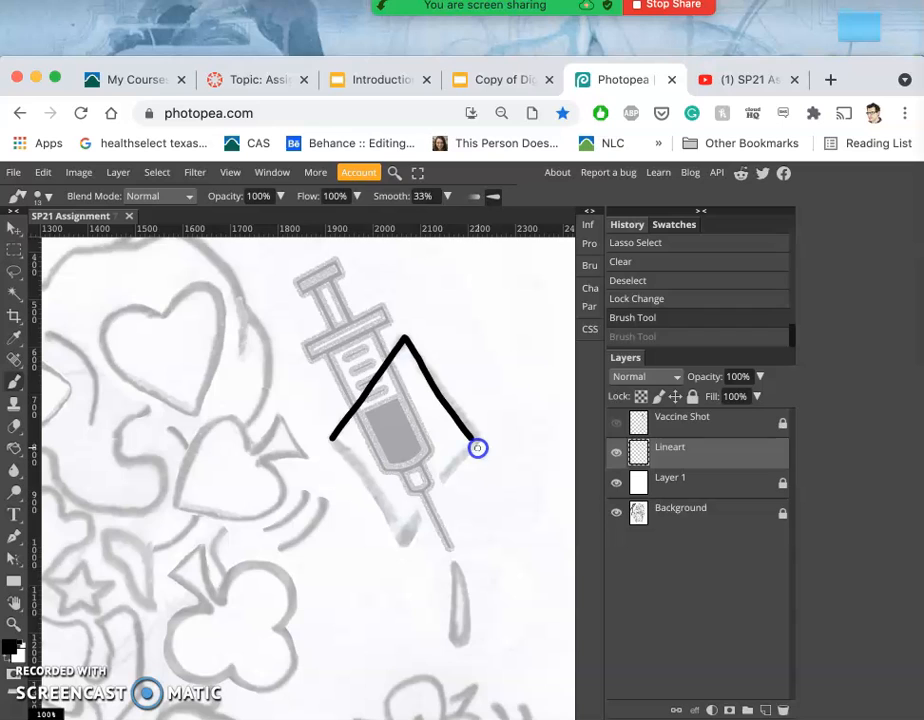
drag(481, 450, 481, 448)
click(336, 438)
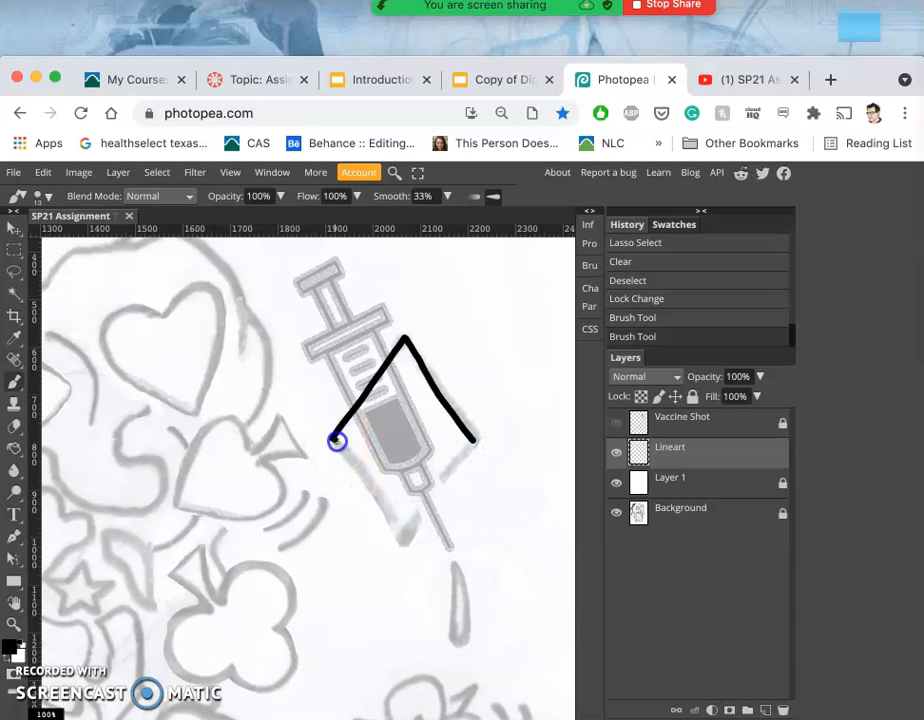
drag(350, 455, 383, 505)
drag(408, 549, 406, 547)
key(ctrl+z)
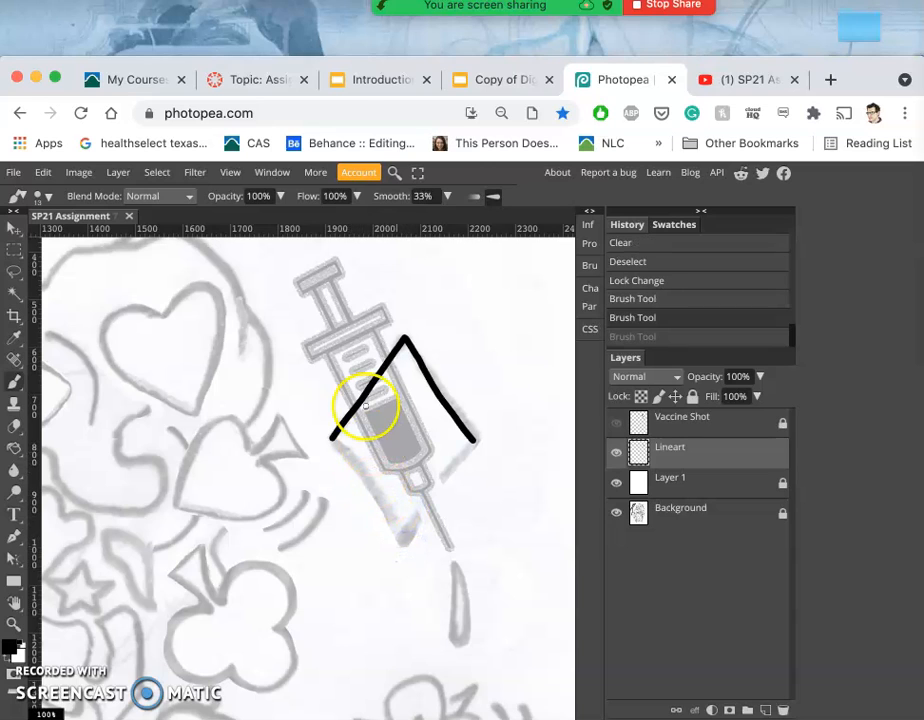
Set the brush smoothing to 60% and ink the diamond's lower-left and lower-right edges, closing the outline.
click(448, 197)
drag(401, 219, 423, 225)
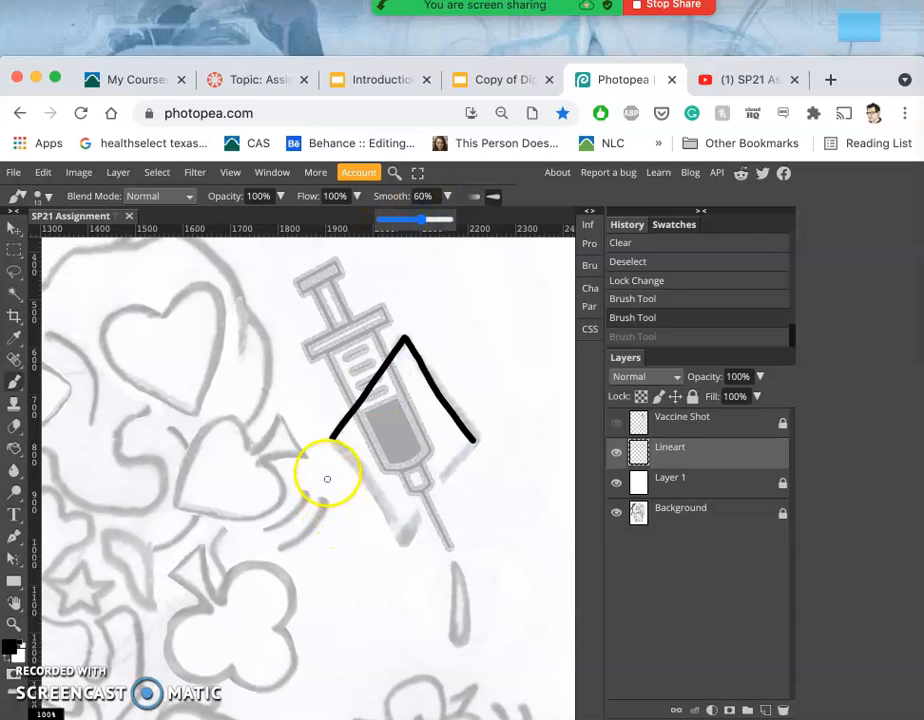
click(333, 438)
drag(351, 457, 416, 552)
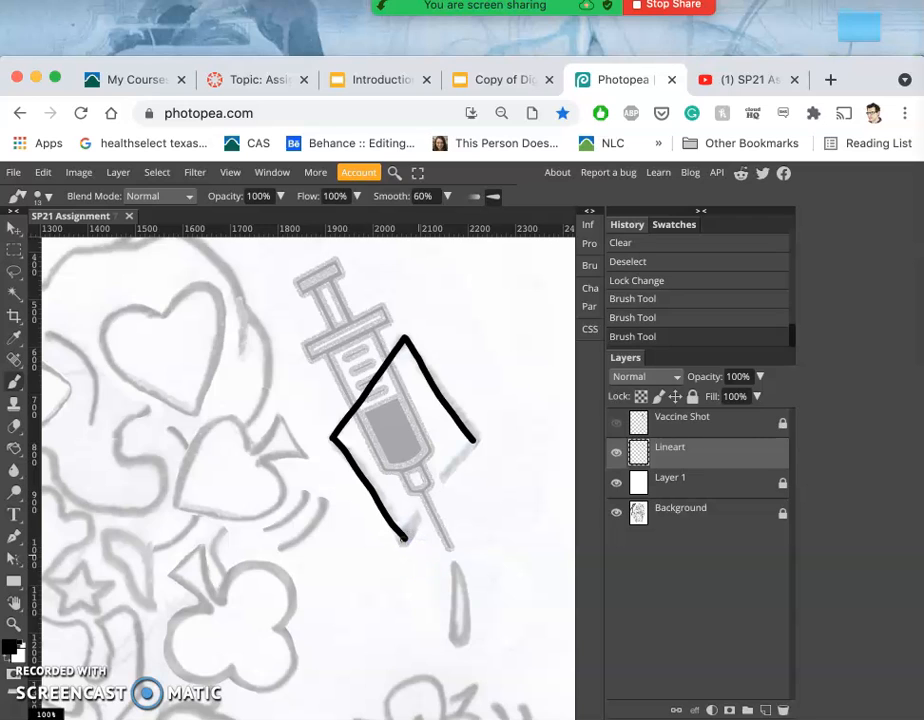
drag(413, 519, 474, 442)
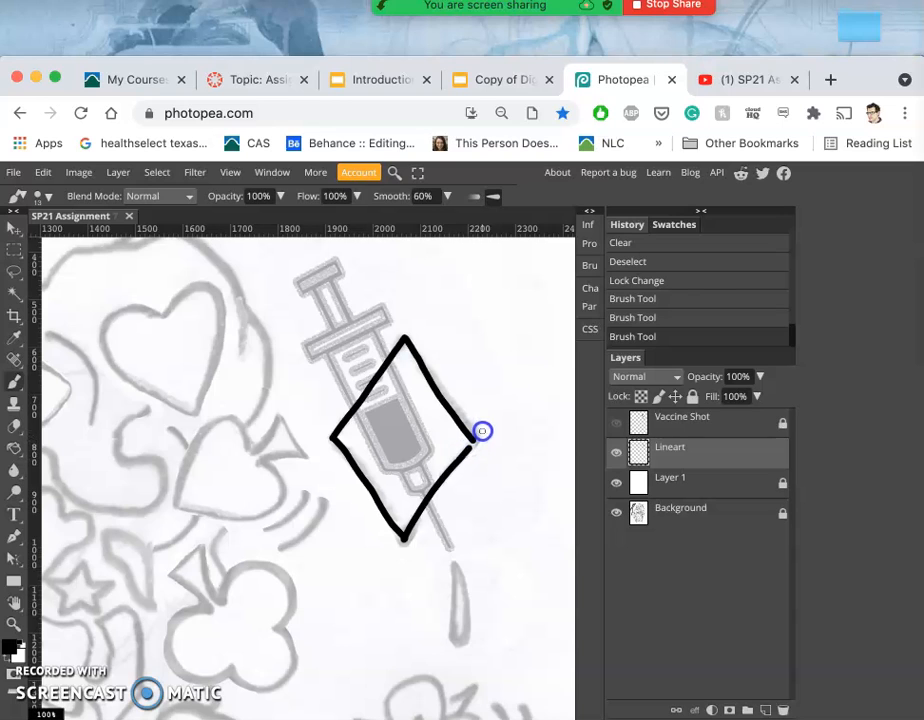
mouse_move(408, 330)
mouse_down()
mouse_move(474, 448)
mouse_move(370, 365)
mouse_up()
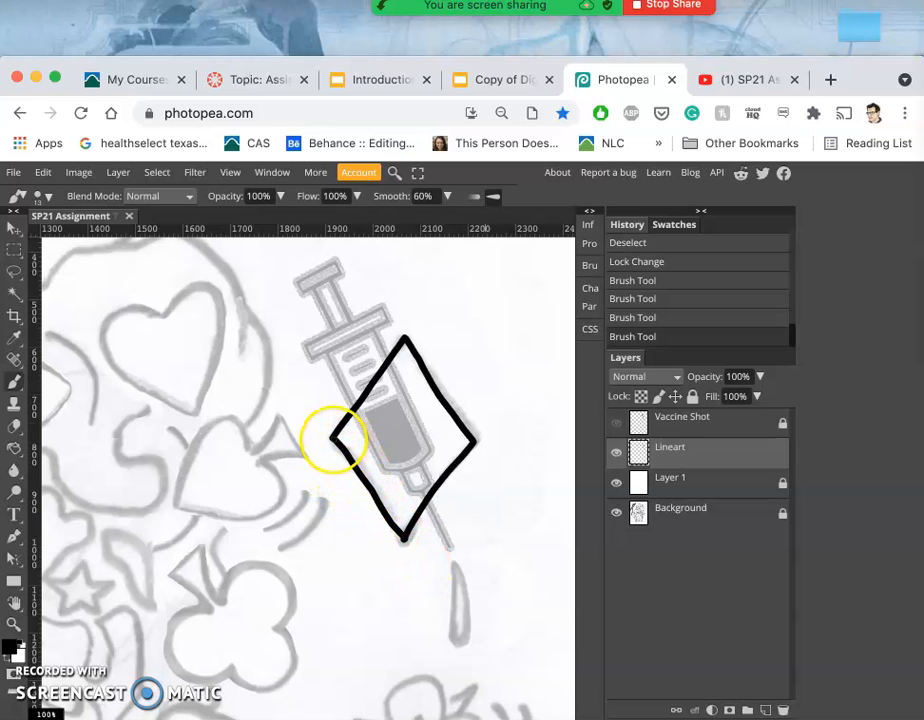
Even out the diamond's lower-left edge with black brush touch-ups, undoing the first full-length stroke over it.
drag(333, 437, 334, 437)
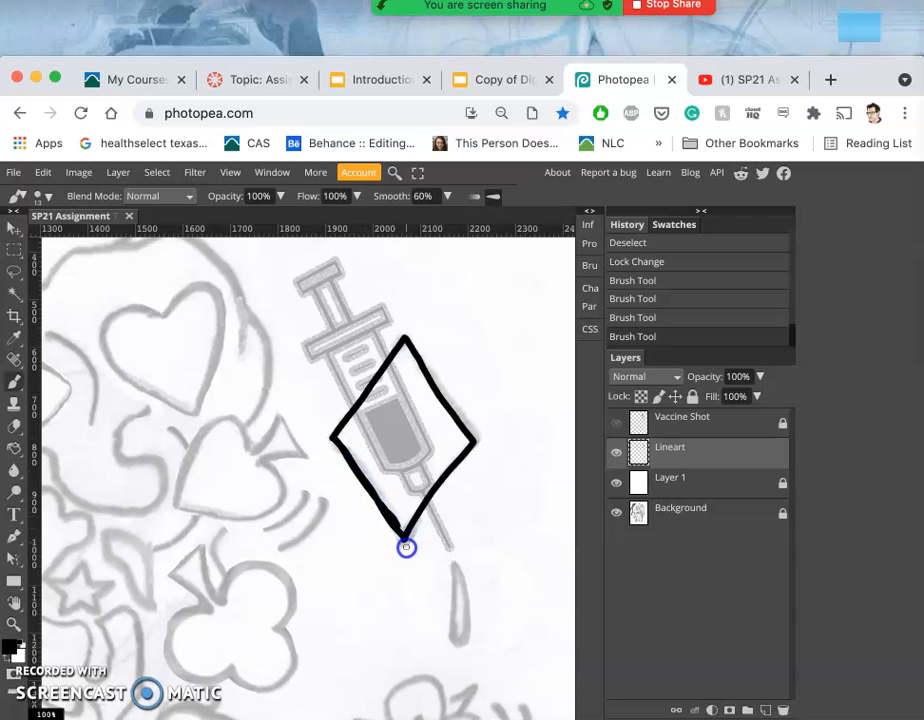
drag(408, 551, 406, 552)
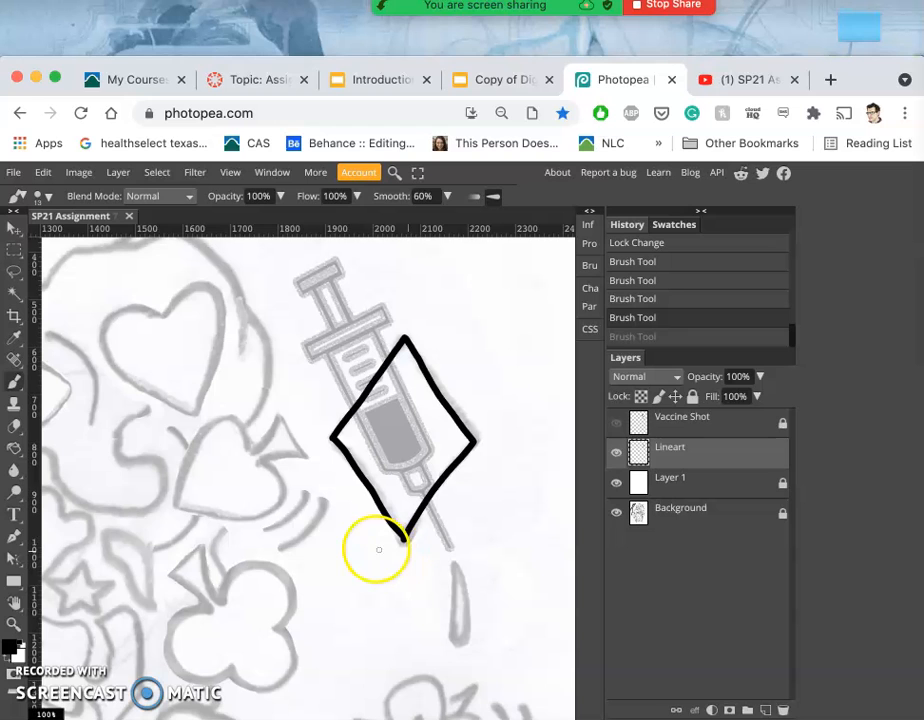
scroll(342, 482, up, 3)
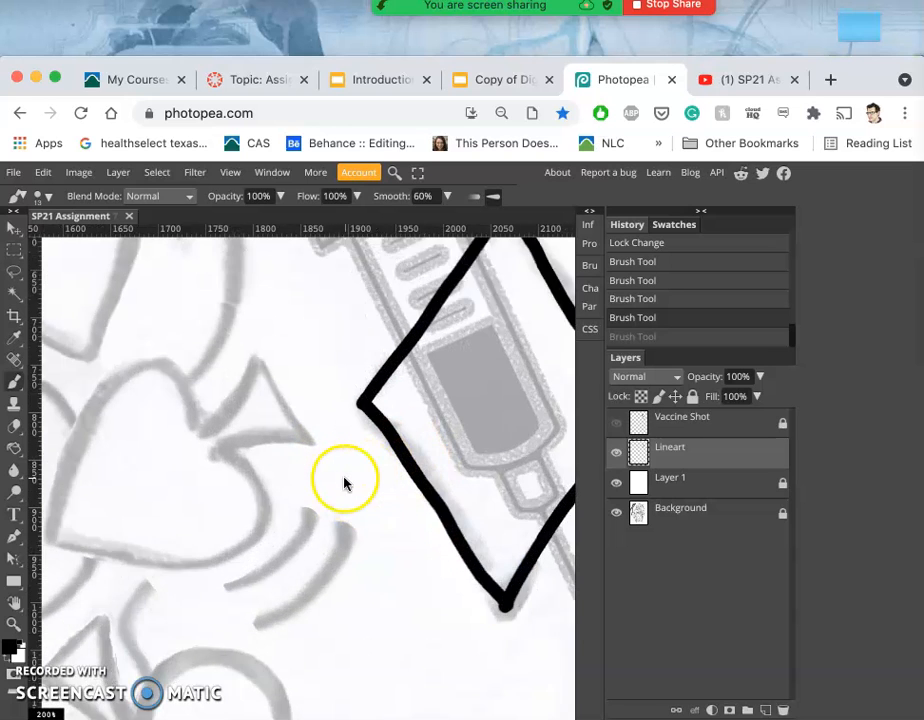
scroll(371, 452, right, 5)
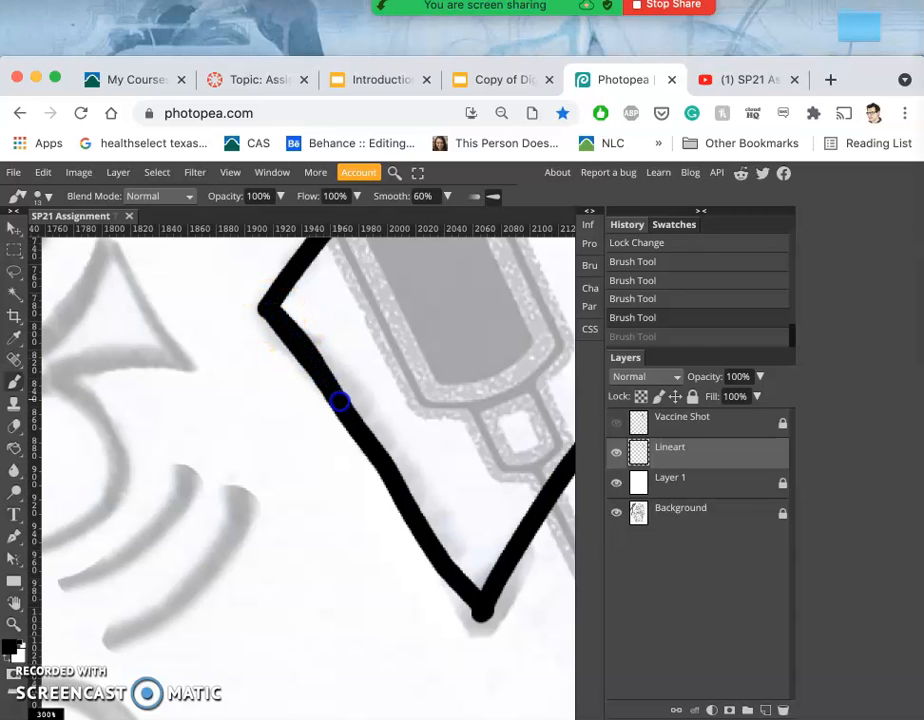
click(399, 494)
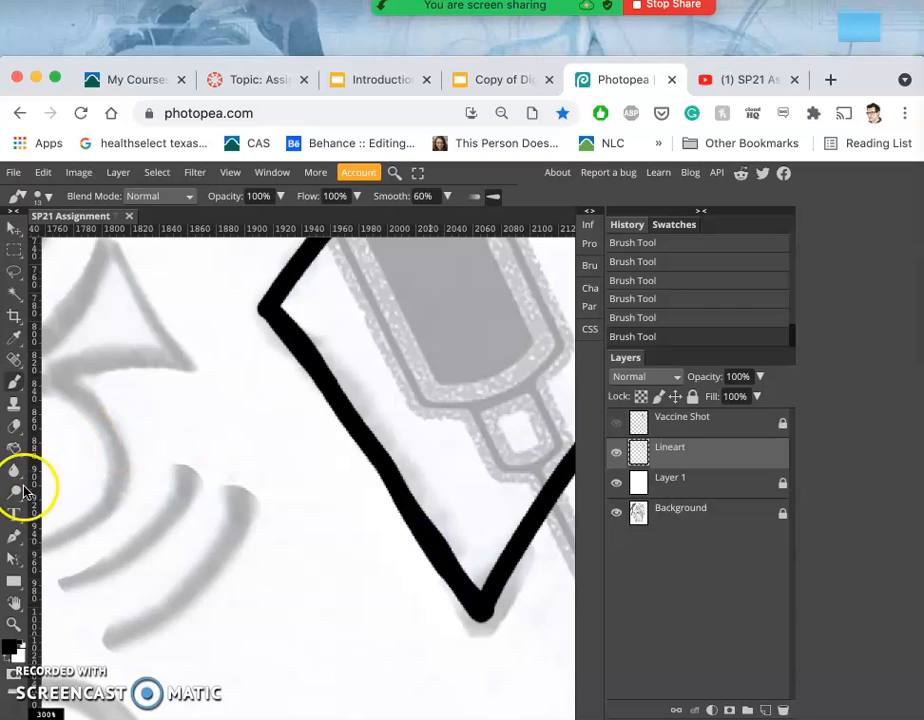
Trim the inner side of the diamond's lower-left edge on the Lineart layer with the 15 px eraser.
click(14, 424)
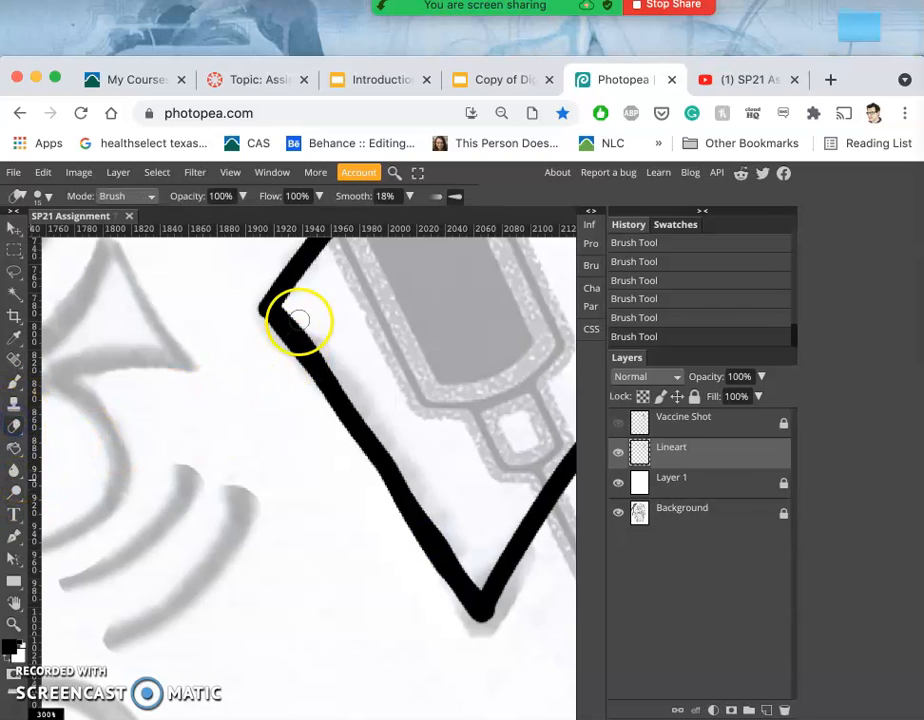
mouse_move(293, 307)
mouse_down()
mouse_move(352, 383)
mouse_move(305, 318)
mouse_up()
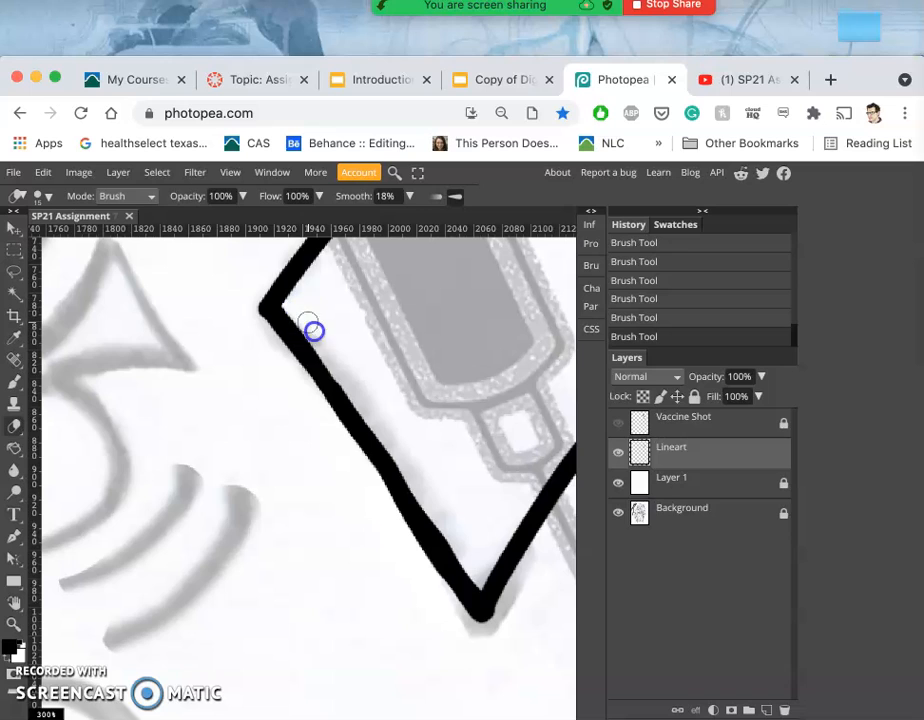
drag(350, 380, 397, 438)
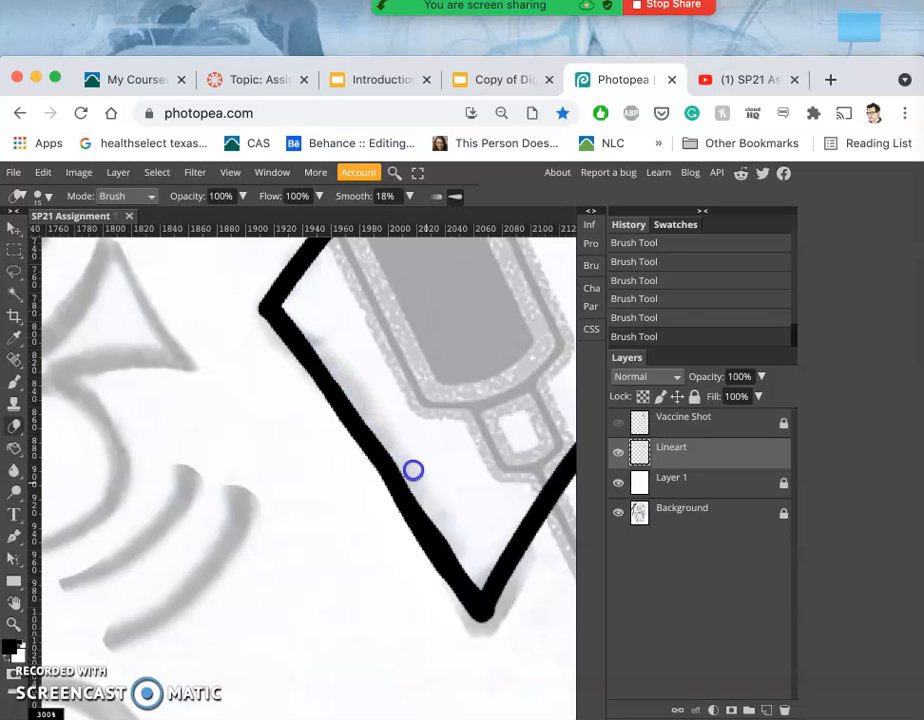
drag(366, 405, 419, 484)
Trim the outer side of the diamond's lower-left edge with the eraser, undoing and redoing the stroke near the middle.
click(367, 505)
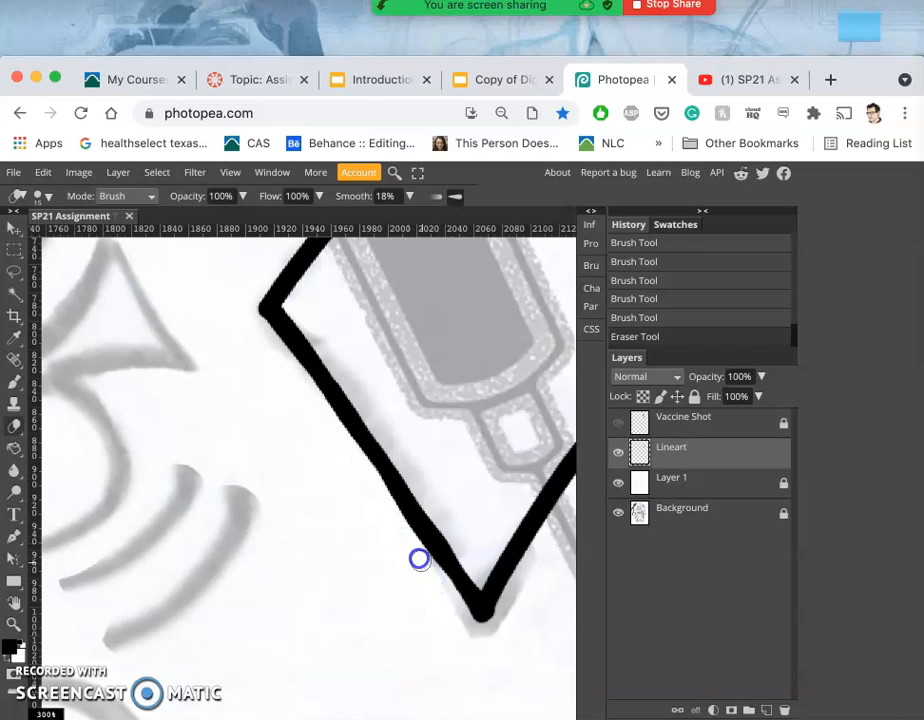
mouse_move(366, 476)
mouse_down()
mouse_move(435, 580)
mouse_move(430, 573)
mouse_up()
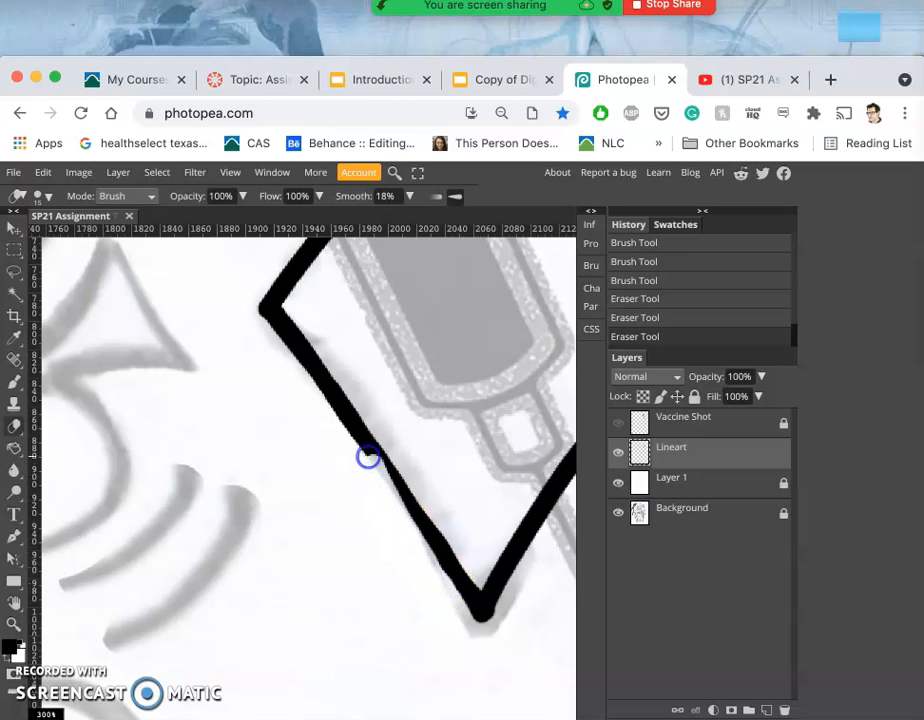
key(super+z)
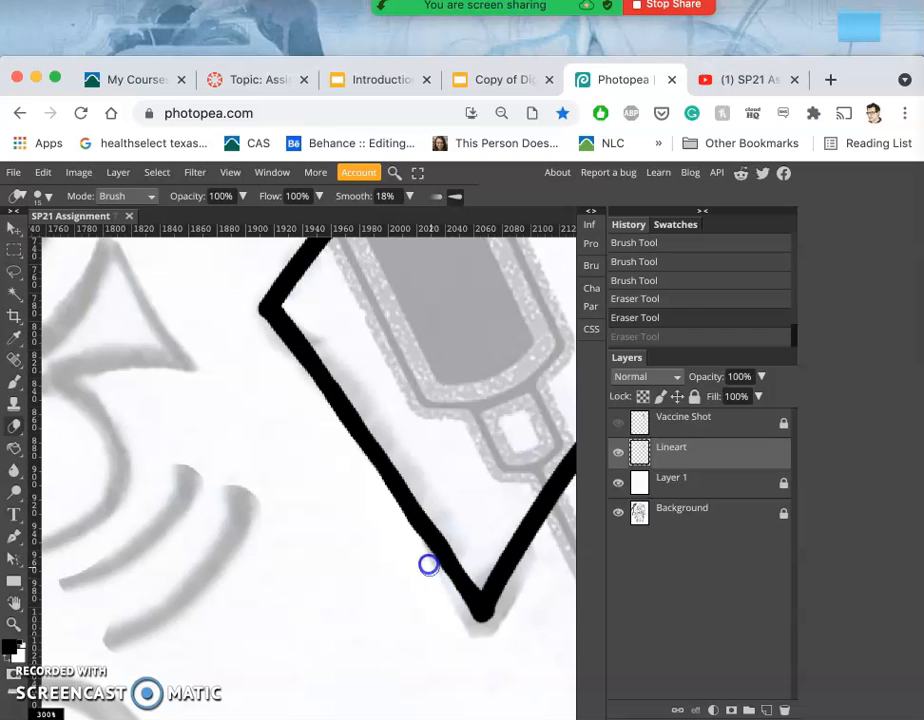
mouse_move(381, 497)
mouse_down()
mouse_move(406, 538)
mouse_move(395, 523)
mouse_up()
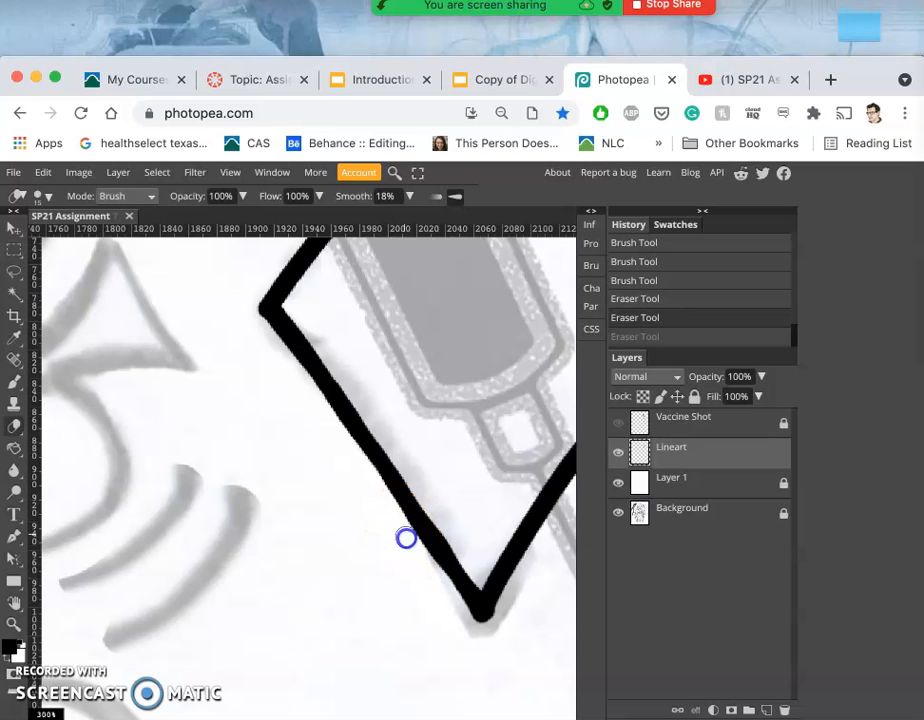
drag(440, 587, 441, 592)
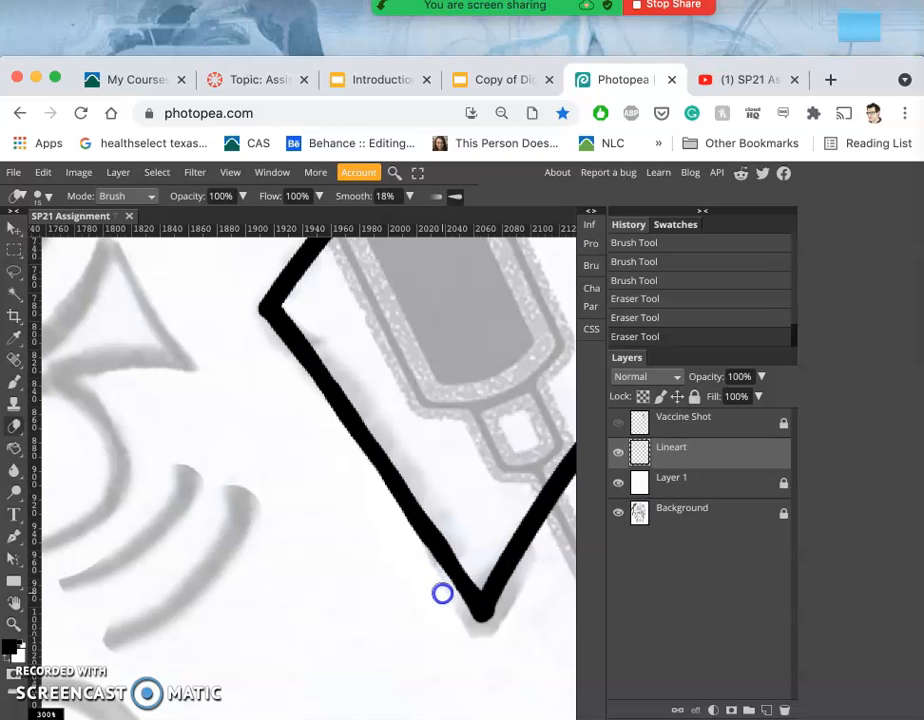
Show the hidden Vaccine Shot layer and look over the inked syringe together with the diamond.
scroll(450, 604, up, 2)
scroll(450, 604, right, 1)
click(431, 586)
scroll(431, 587, up, 5)
scroll(431, 587, right, 1)
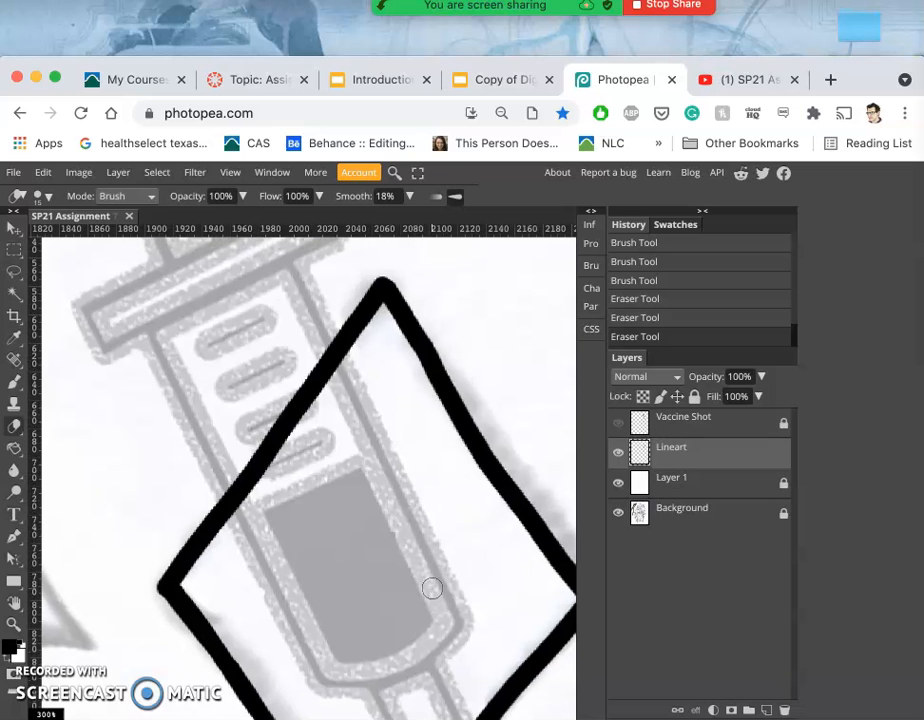
scroll(431, 587, down, 5)
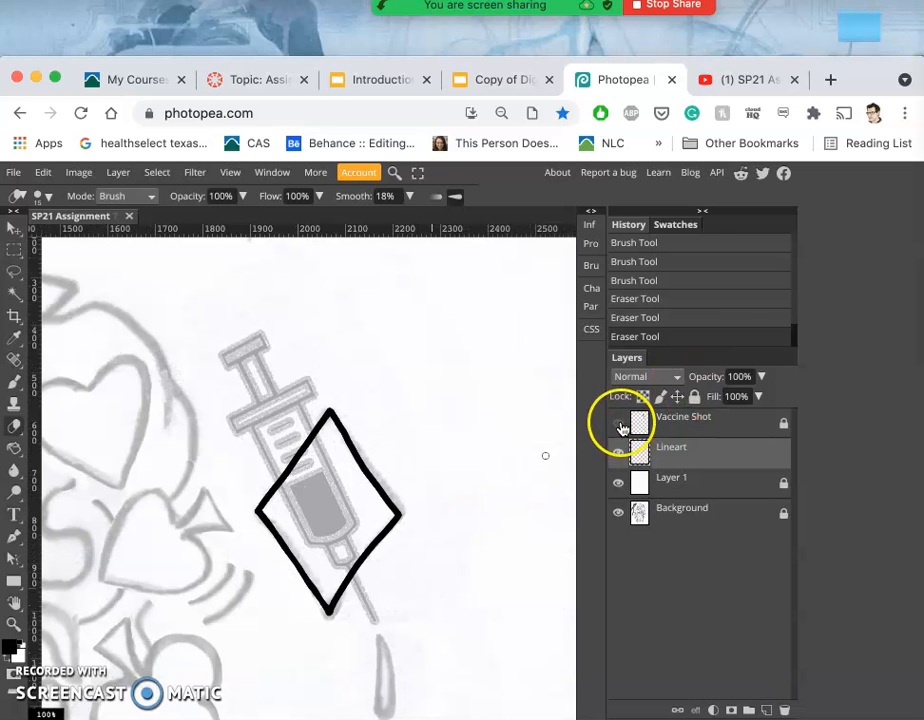
click(619, 424)
click(466, 452)
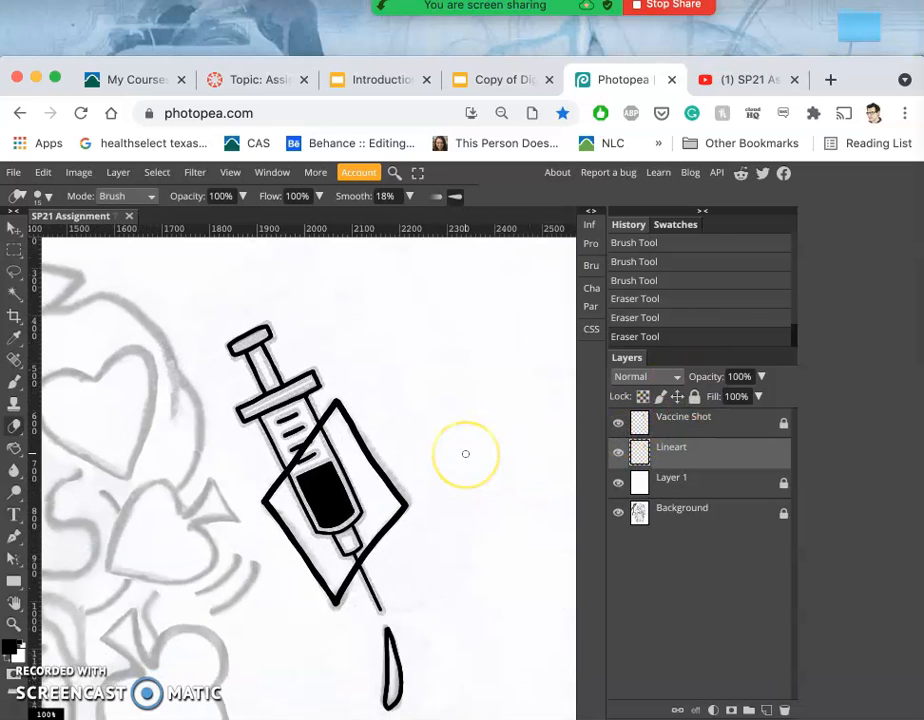
scroll(466, 452, down, 3)
scroll(466, 452, left, 3)
scroll(466, 452, down, 2)
scroll(466, 452, left, 2)
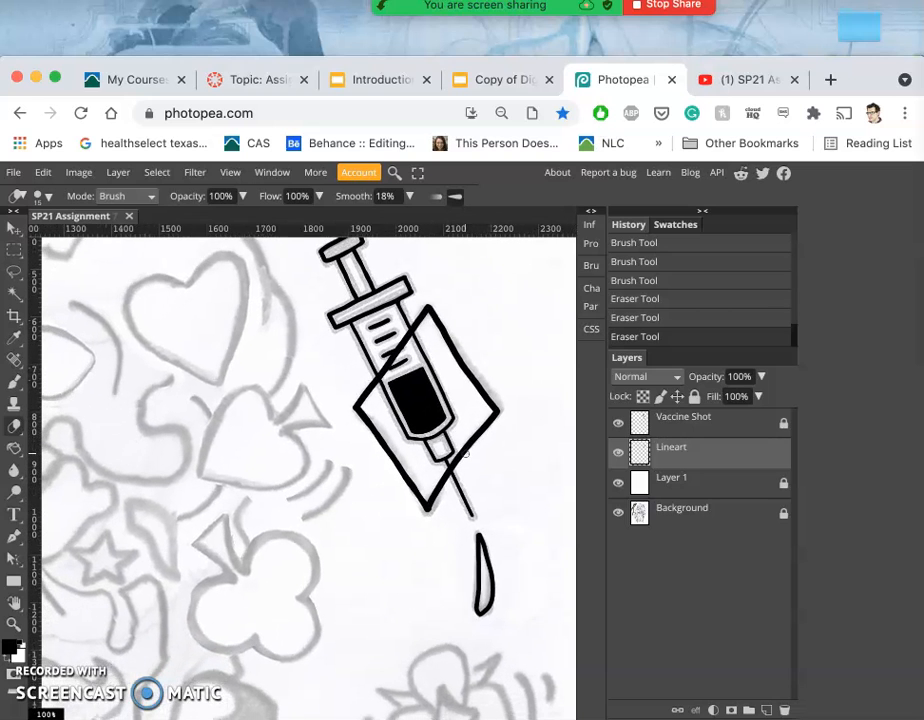
scroll(415, 438, down, 1)
scroll(415, 438, left, 2)
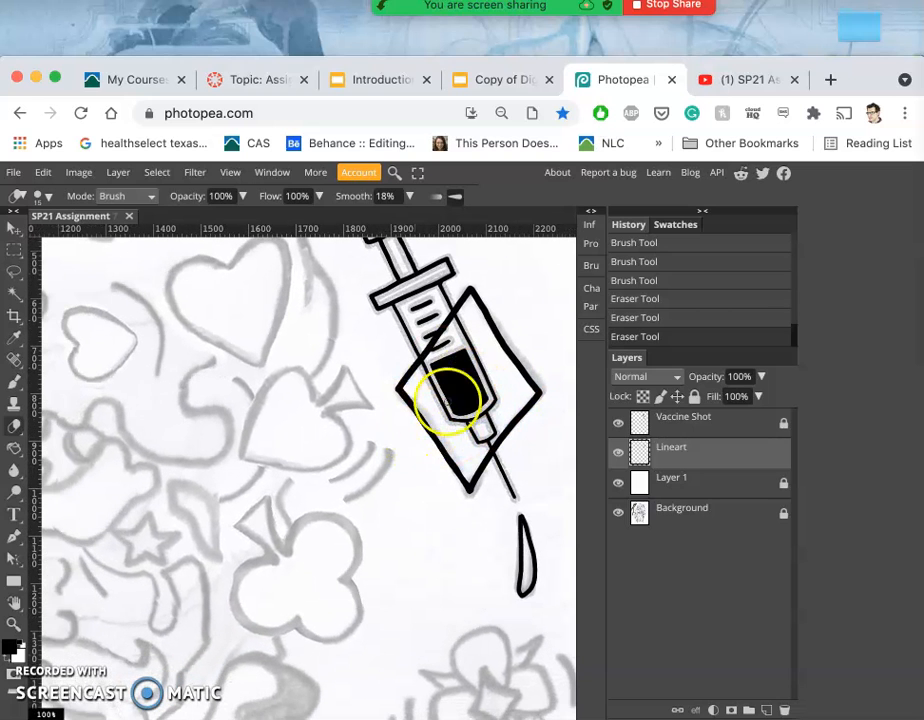
Ink the skull's teardrop-shaped eye socket in black on the Lineart layer with the 13 px brush.
click(672, 449)
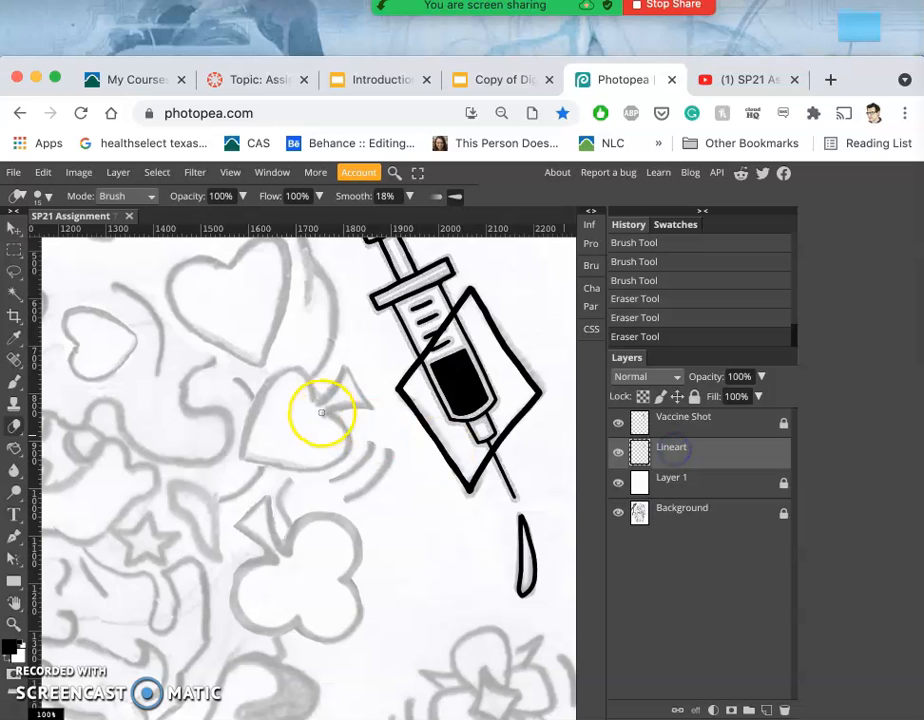
click(14, 380)
scroll(250, 375, left, 10)
scroll(250, 375, up, 3)
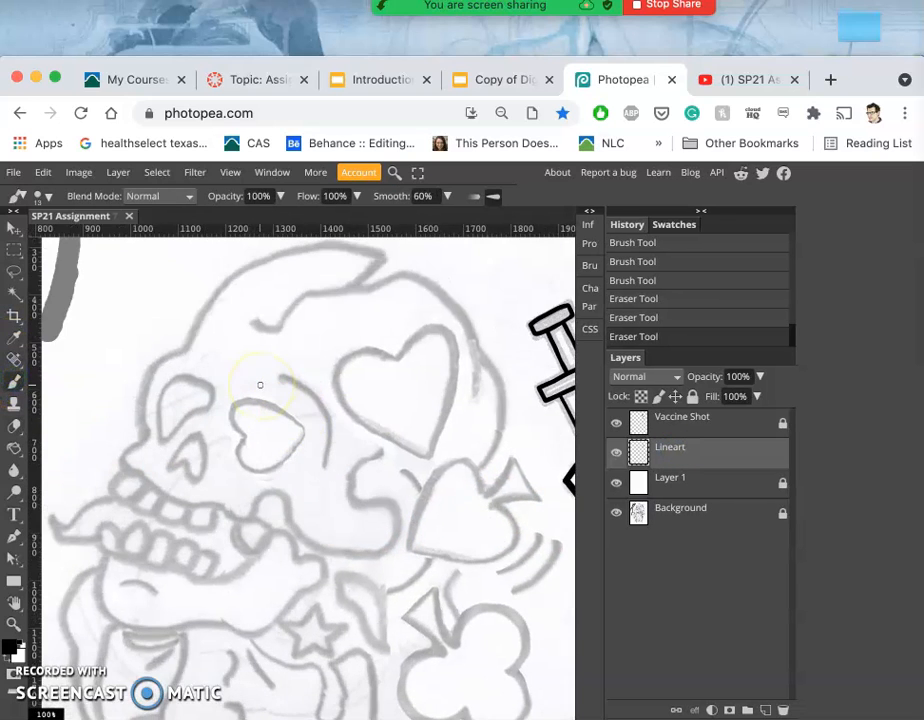
scroll(260, 384, up, 2)
scroll(260, 384, down, 4)
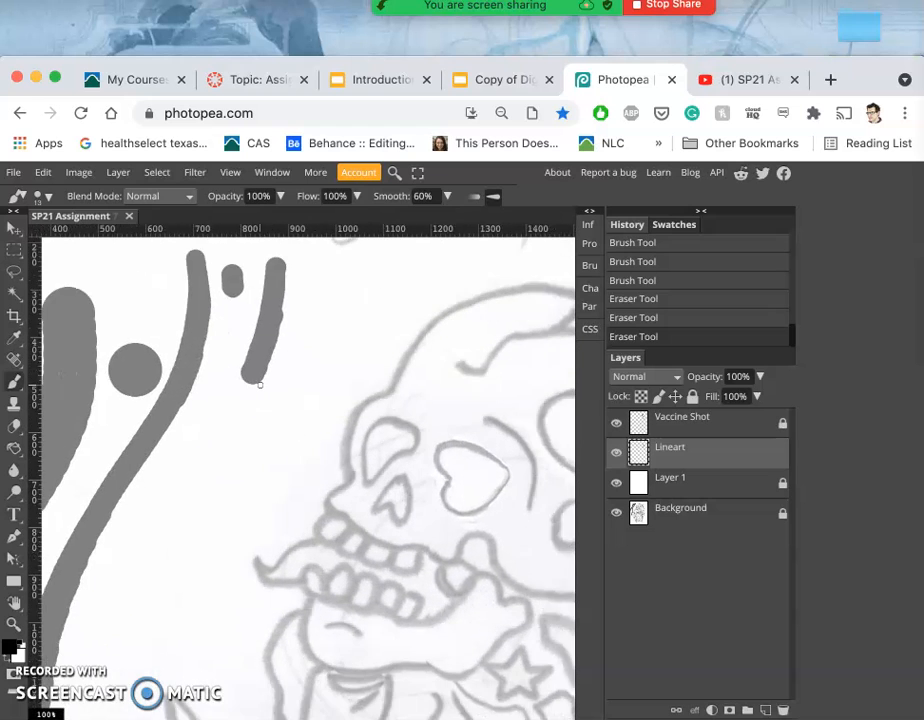
scroll(260, 384, right, 4)
drag(260, 384, 243, 460)
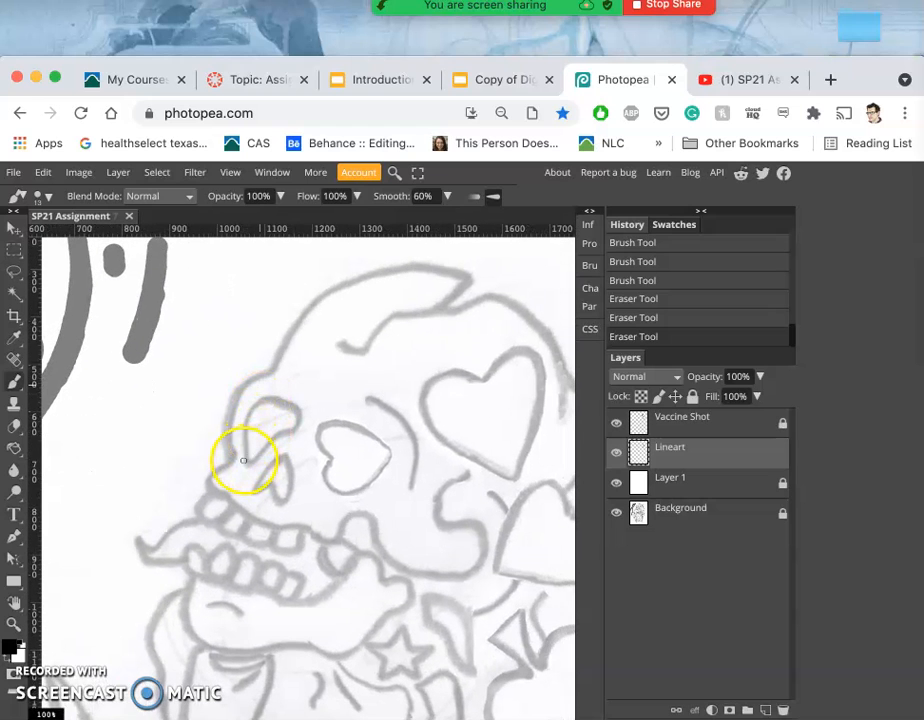
click(247, 461)
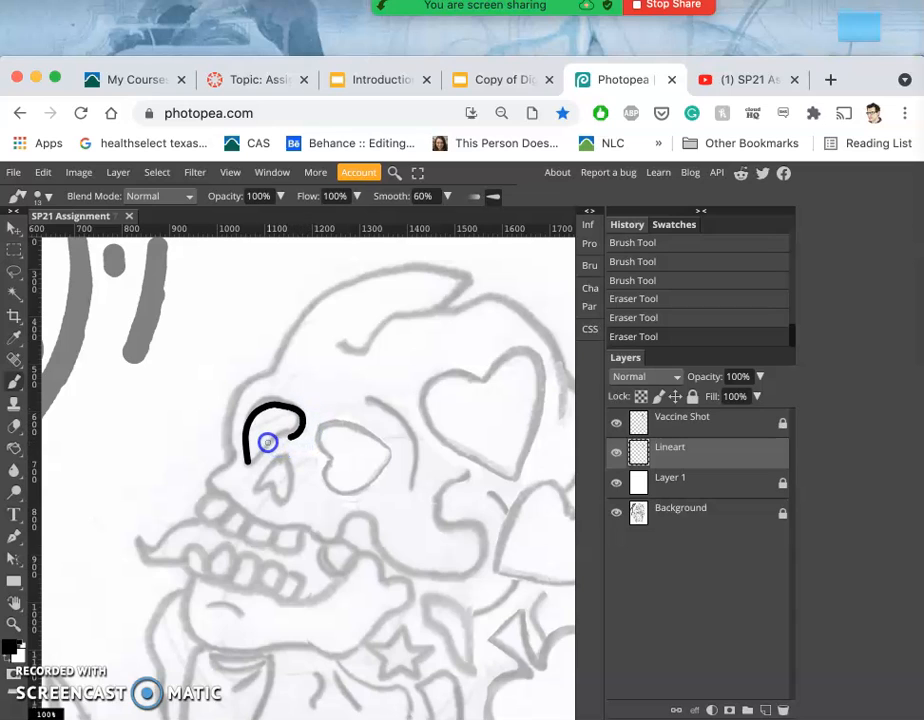
click(229, 476)
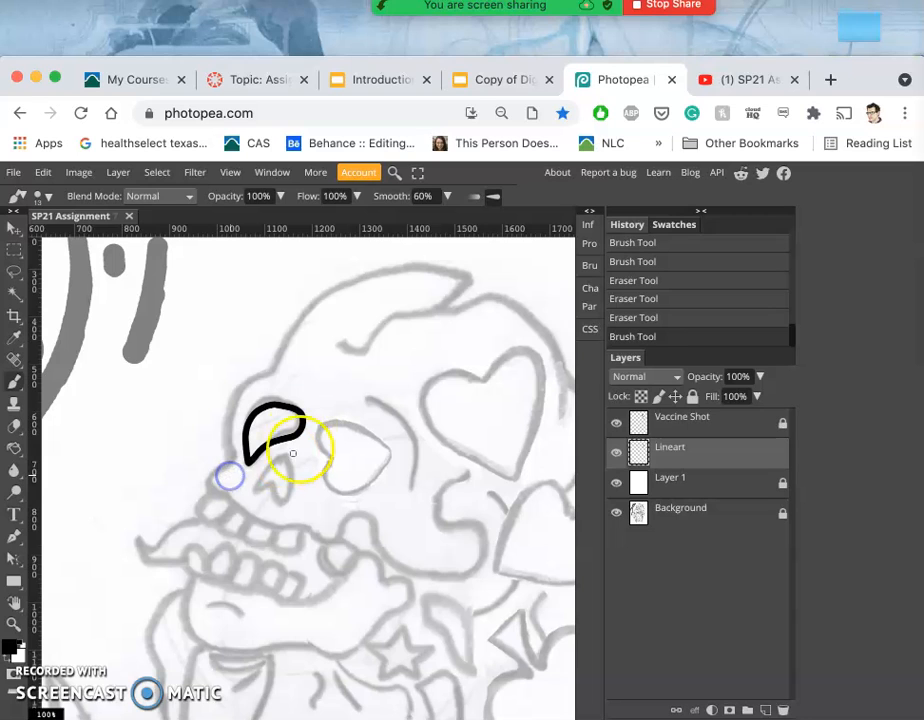
Lasso the inked eye socket and free-transform it to 93.53% width and 108.38% height.
click(16, 272)
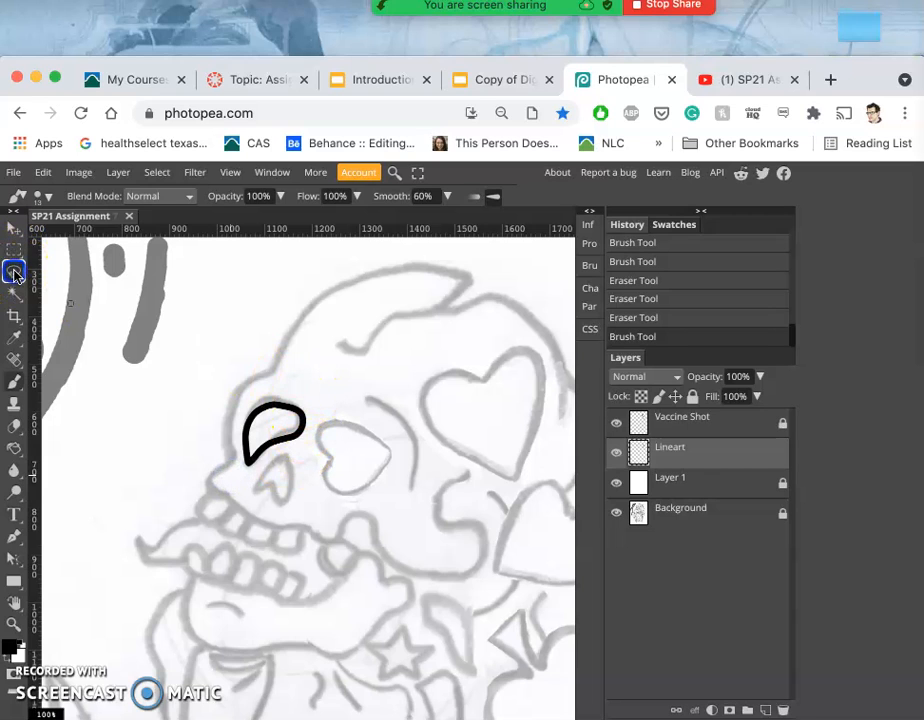
mouse_move(262, 473)
mouse_down()
mouse_move(233, 441)
mouse_move(254, 395)
mouse_move(291, 387)
mouse_move(313, 423)
mouse_up()
drag(290, 467, 279, 476)
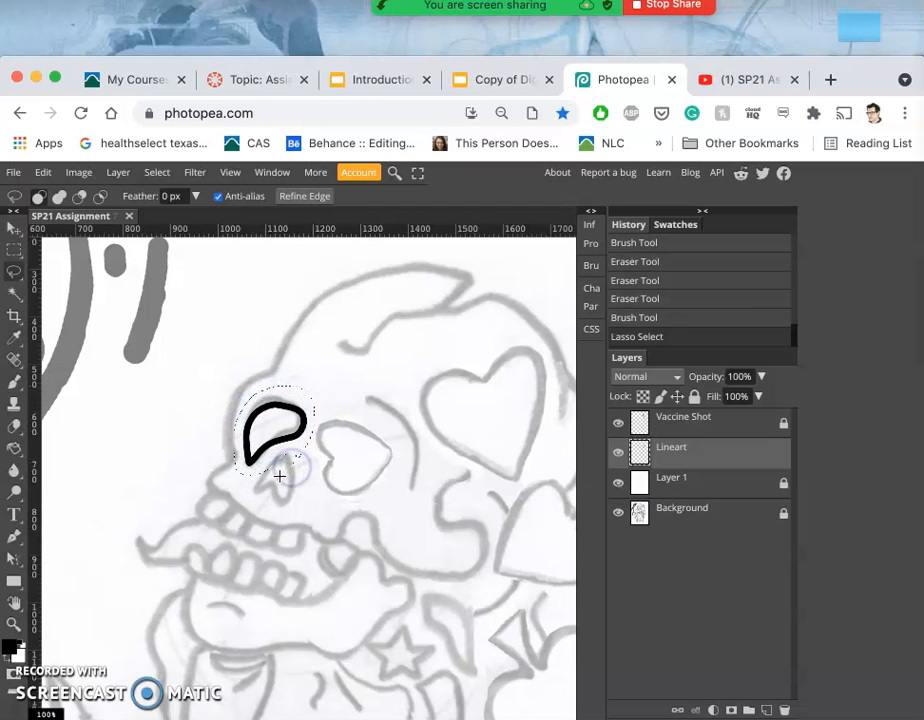
key(ctrl+t)
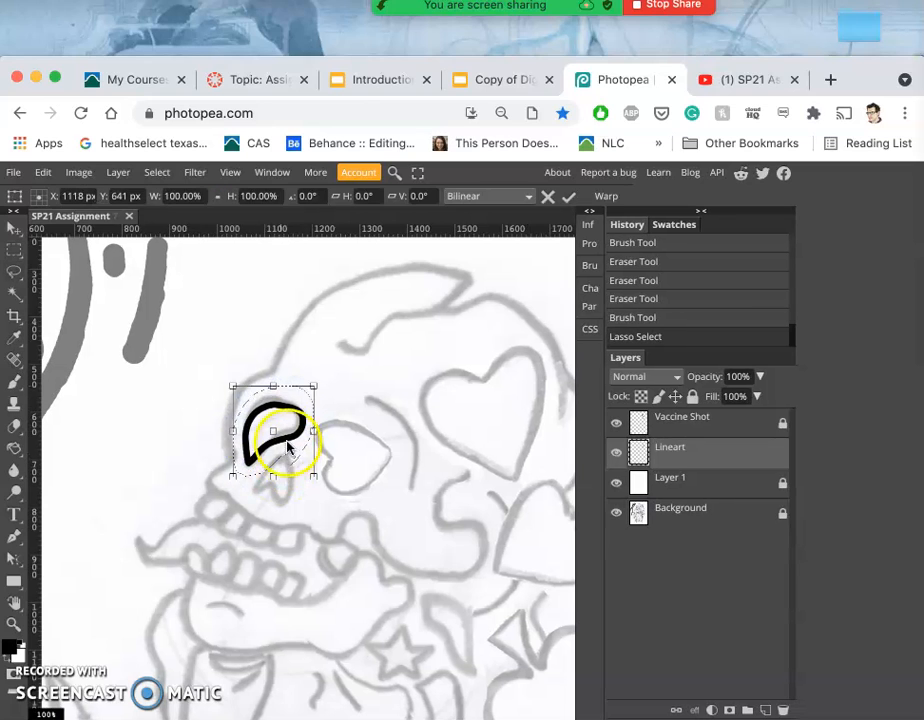
mouse_move(273, 383)
mouse_down()
mouse_move(272, 375)
mouse_move(305, 377)
mouse_up()
Warp the selected eye-socket outline to fit the sketched shape and apply the transformation.
right_click(278, 456)
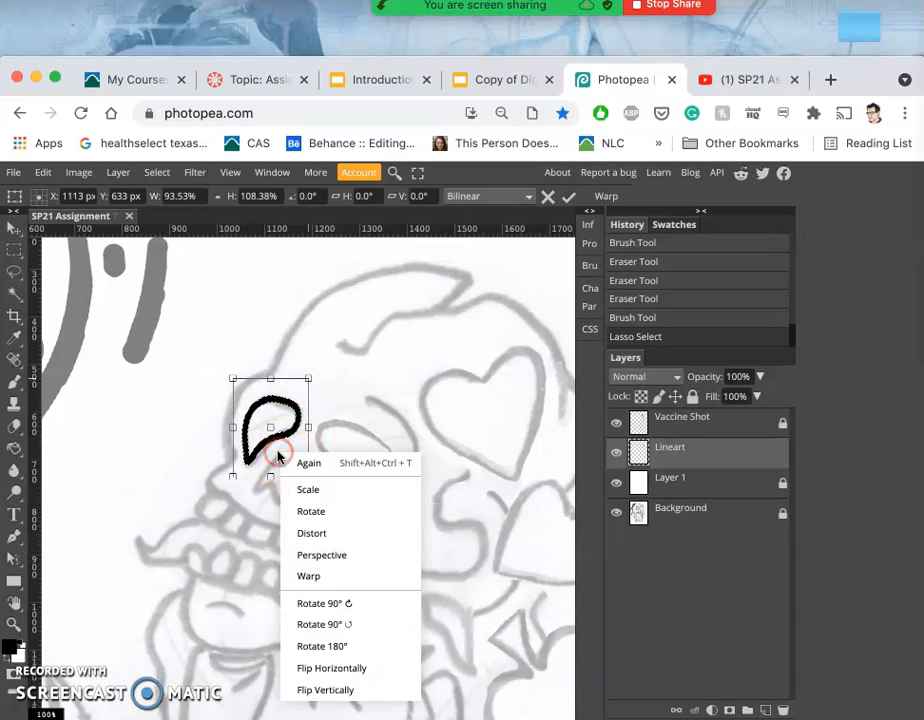
click(309, 577)
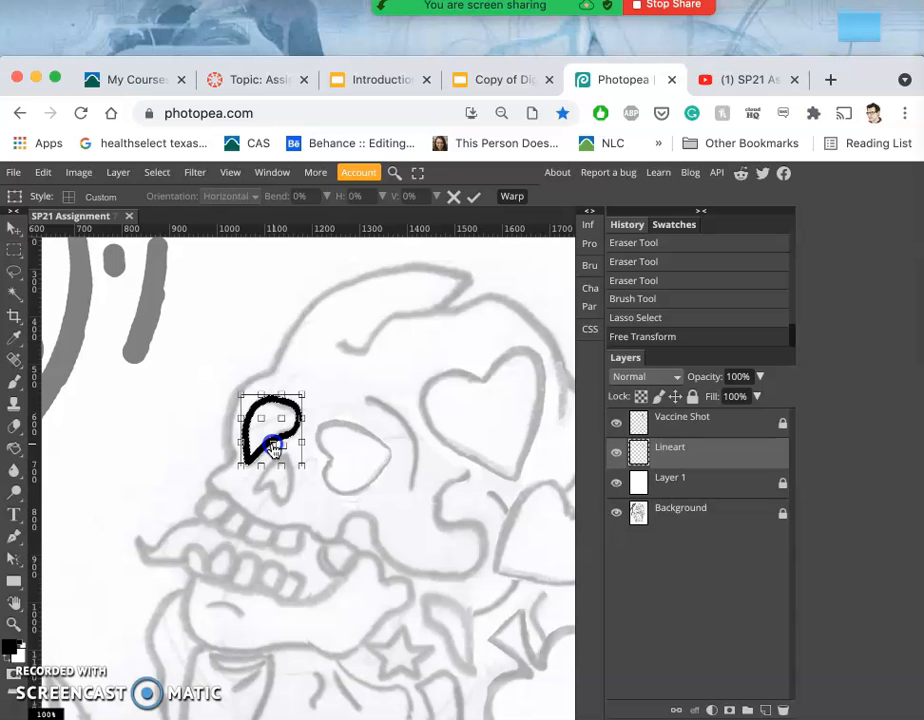
key(Return)
click(368, 500)
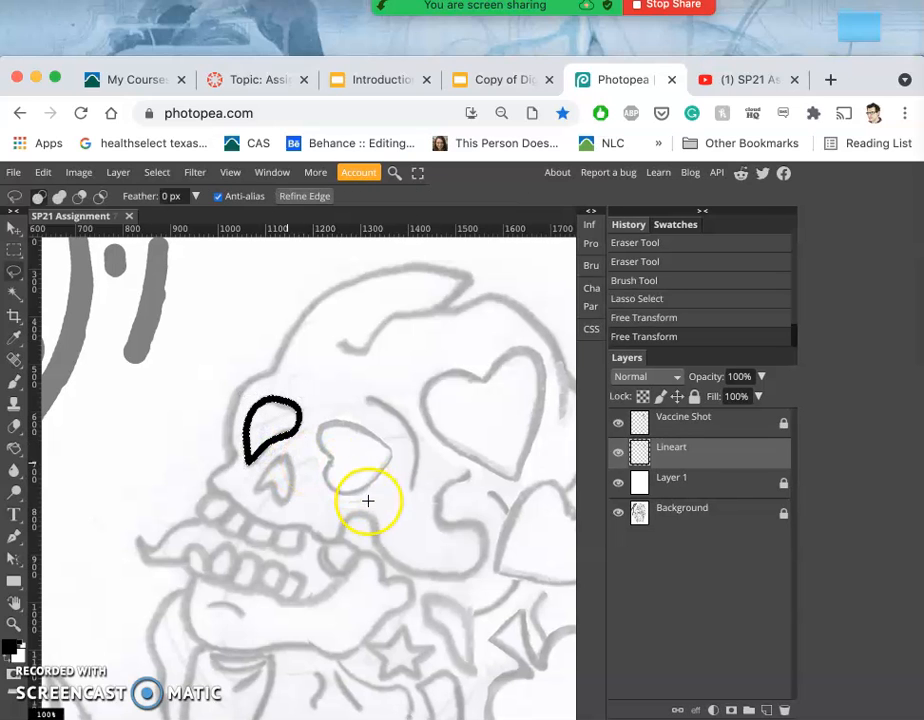
Examine the edges of the warped eye-socket outline at pixel level against the sketch beneath.
key(super+equal)
key(super+equal)
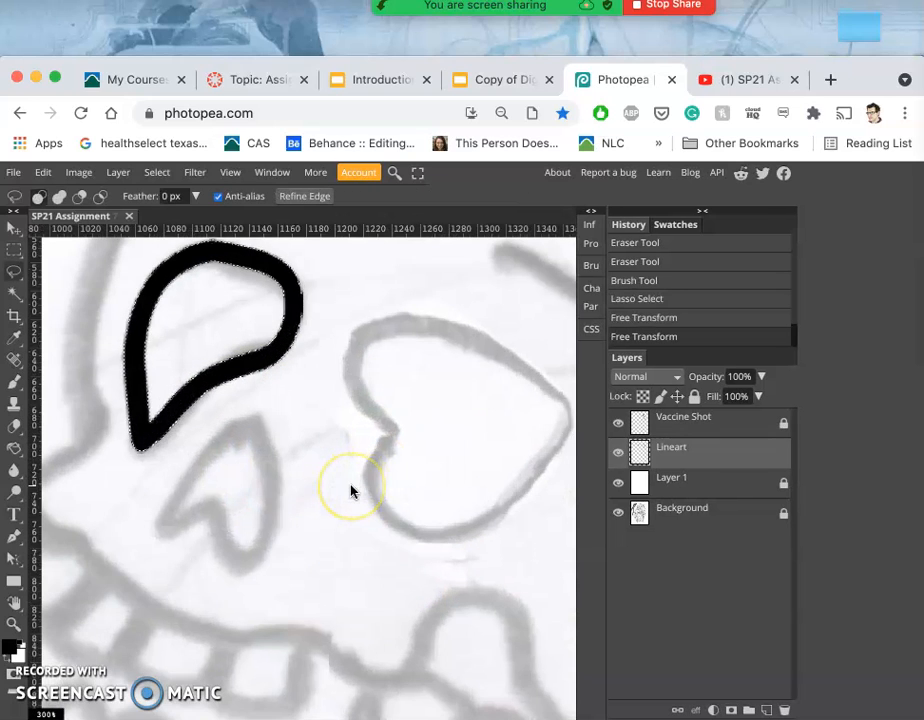
key(super+equal)
key(super+equal)
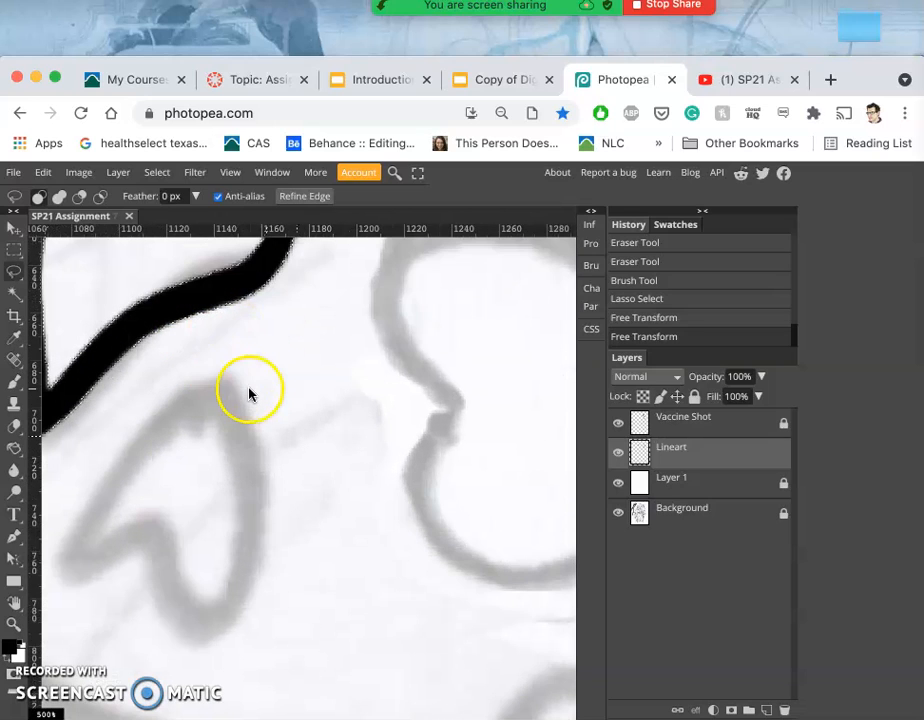
scroll(204, 335, up, 5)
scroll(204, 335, left, 3)
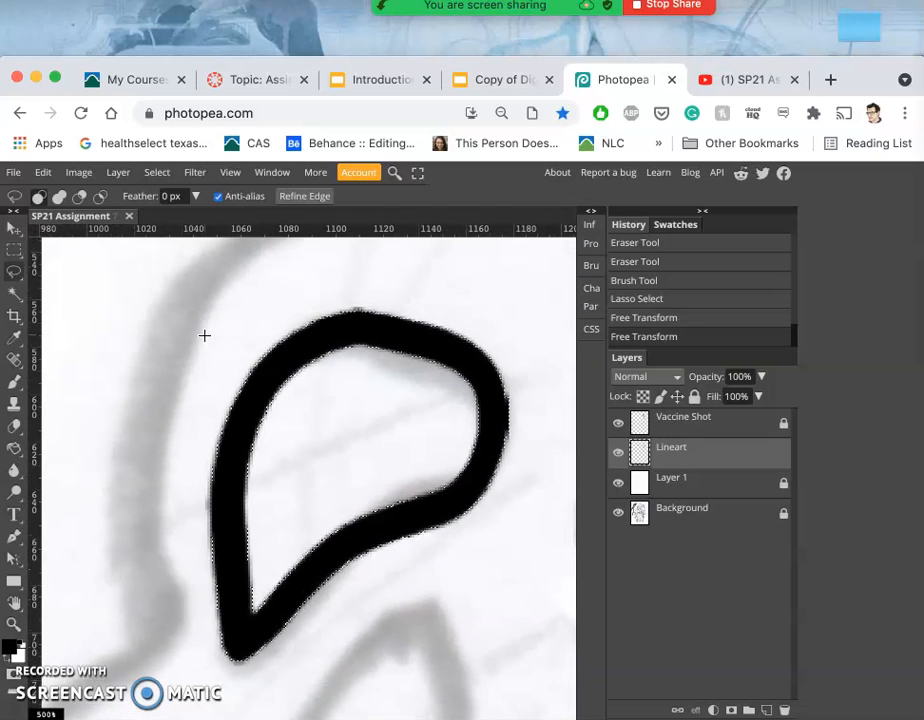
key(super+equal)
key(super+equal)
key(super+equal)
scroll(319, 424, down, 5)
scroll(319, 424, right, 3)
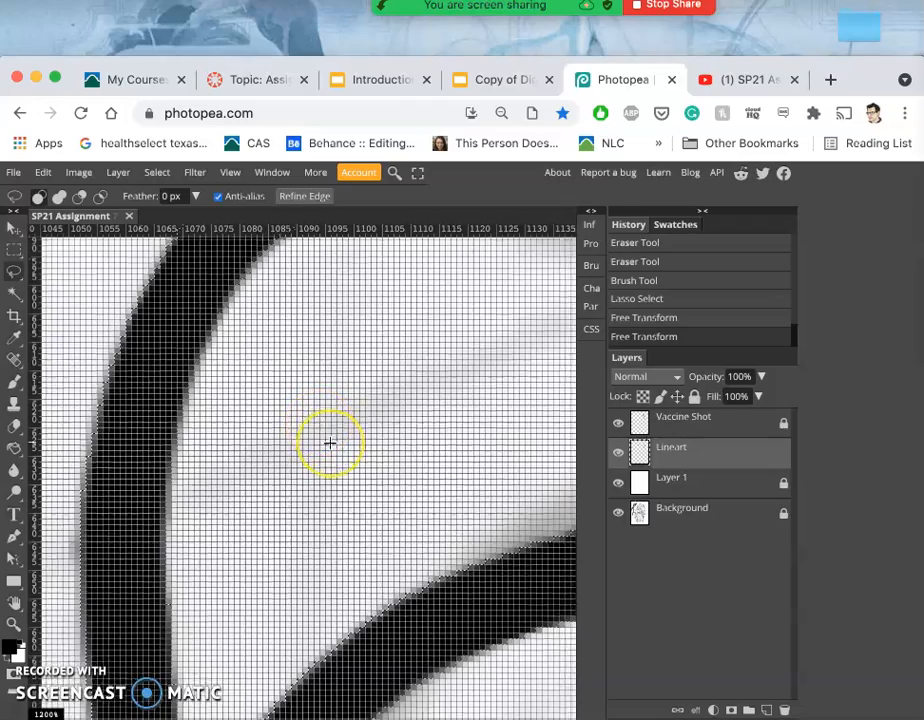
scroll(398, 474, down, 10)
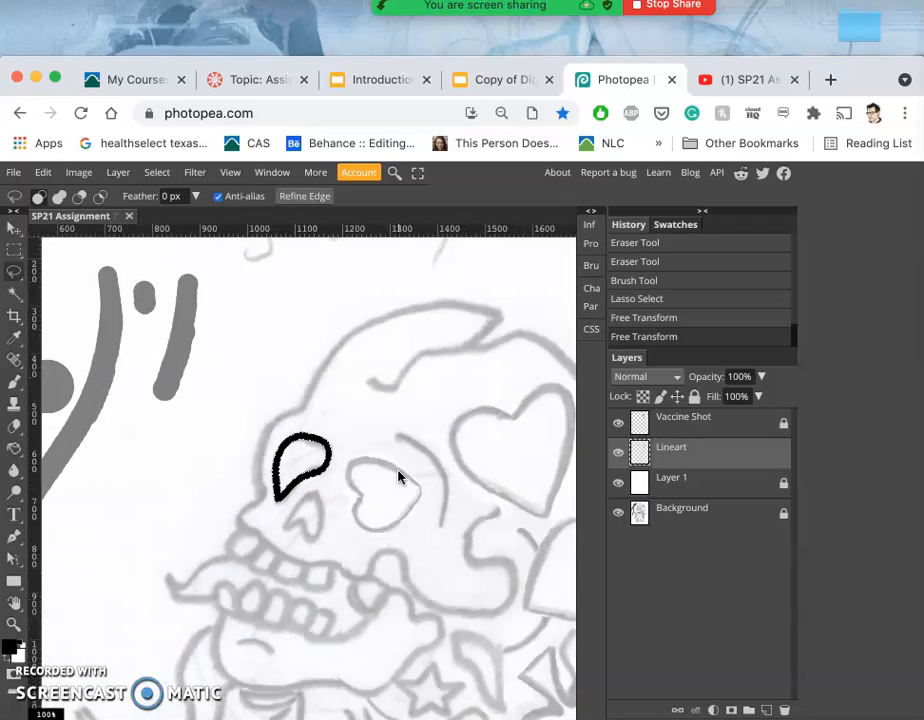
Hide the Background layer to check the line art alone, and show the sketch again around the eye socket.
scroll(398, 476, right, 5)
scroll(398, 476, left, 1)
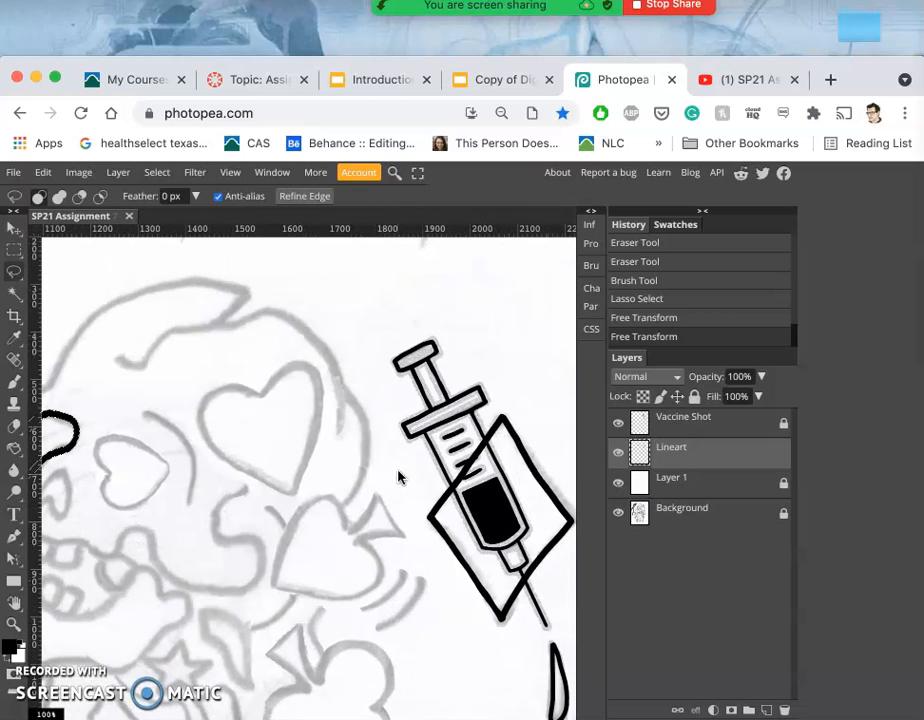
click(619, 455)
click(620, 514)
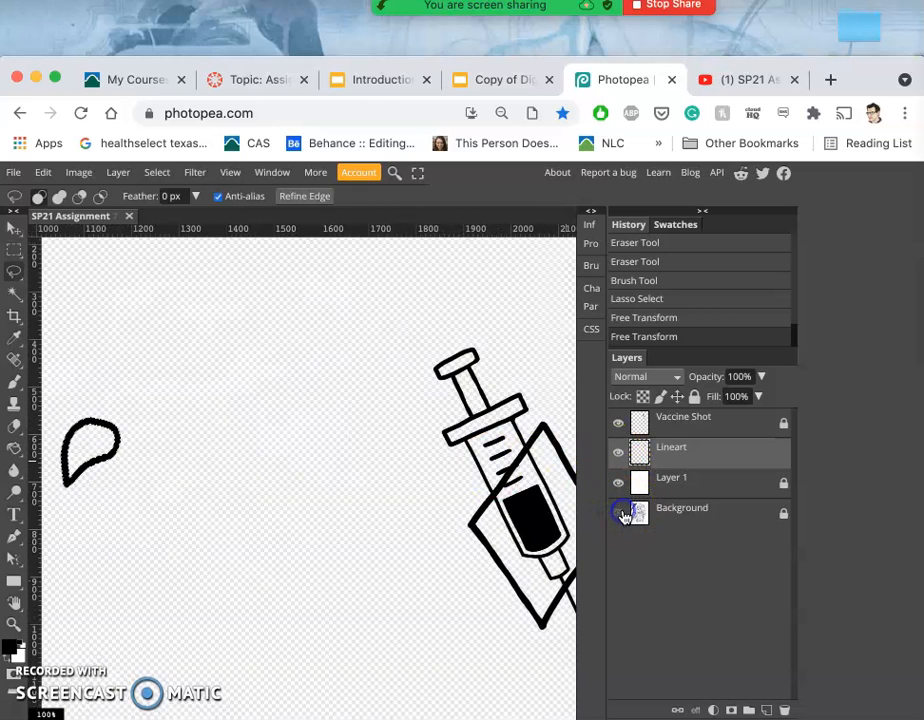
scroll(240, 510, left, 1)
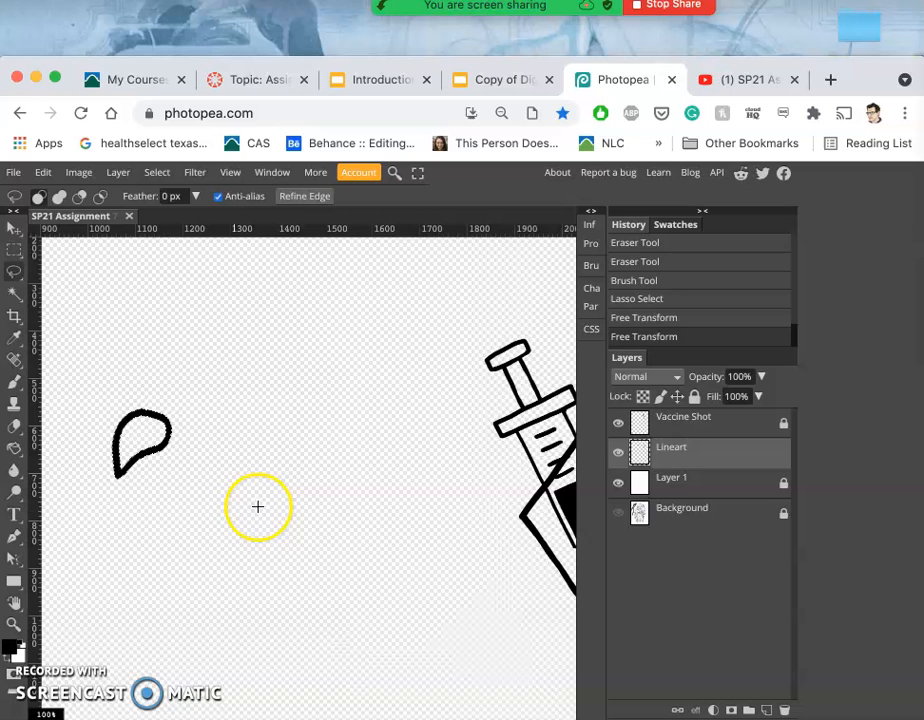
click(620, 514)
scroll(166, 480, up, 3)
scroll(168, 483, up, 3)
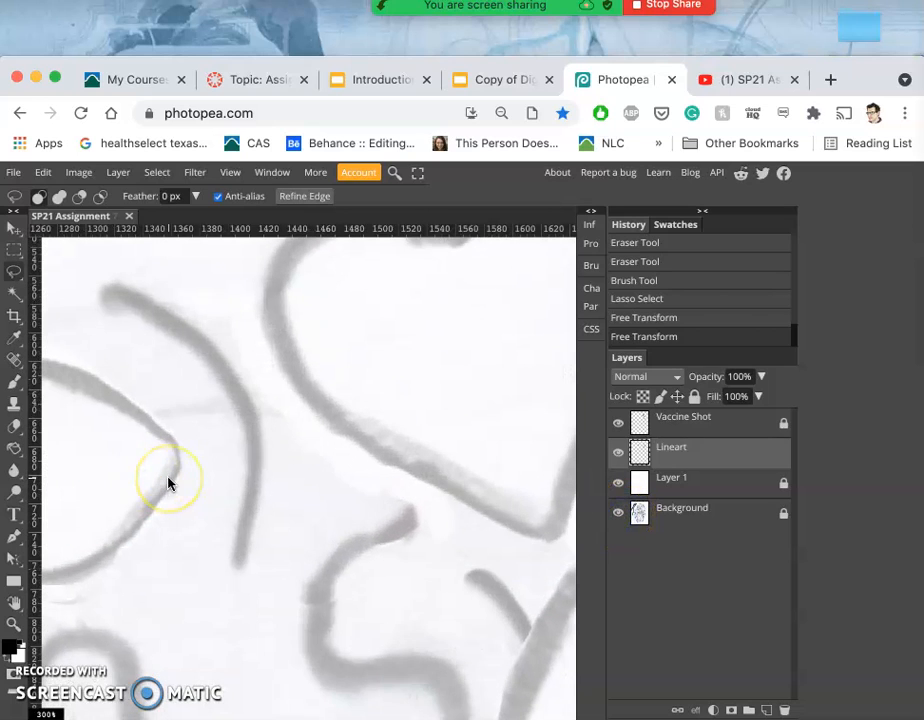
scroll(168, 483, left, 2)
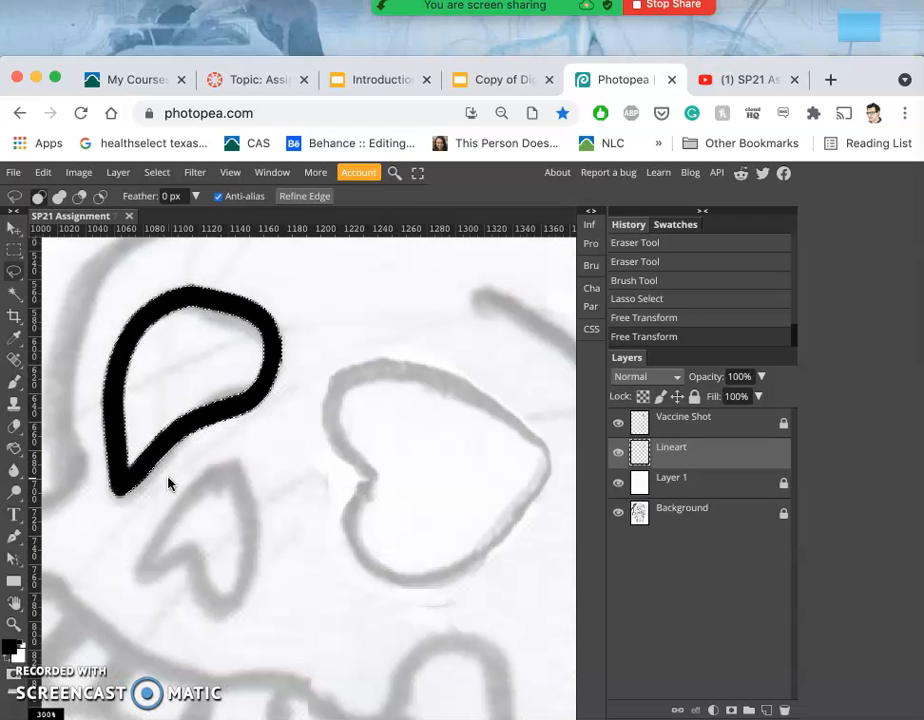
Undo both transforms of the eye-socket outline, then free-transform it again to sit higher over the sketch and deselect it.
key(ctrl+z)
key(ctrl+z)
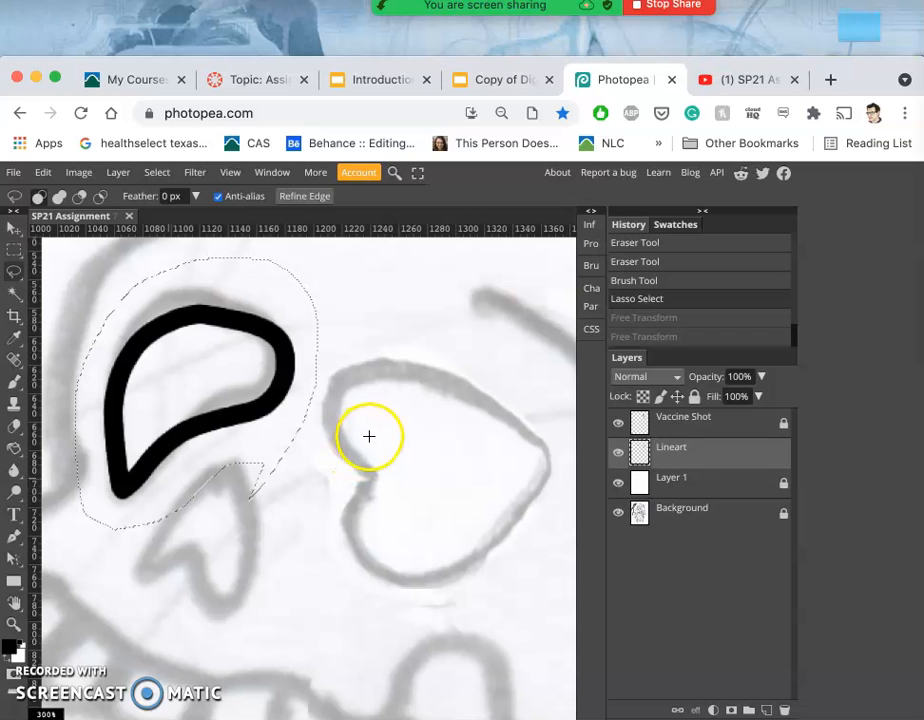
click(14, 228)
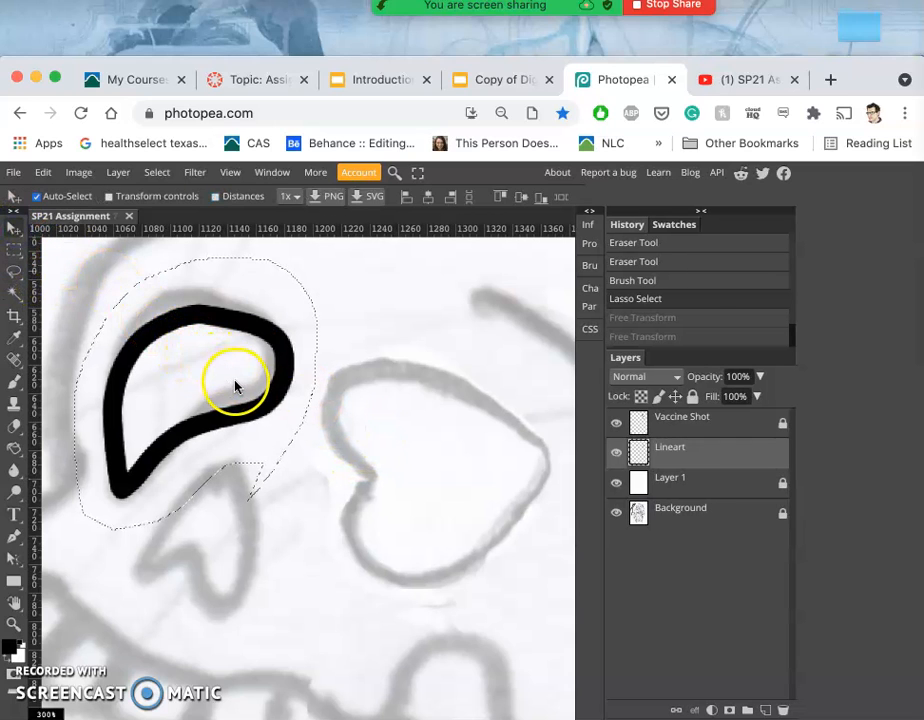
key(ctrl+t)
drag(355, 313, 349, 299)
drag(186, 256, 185, 246)
key(Return)
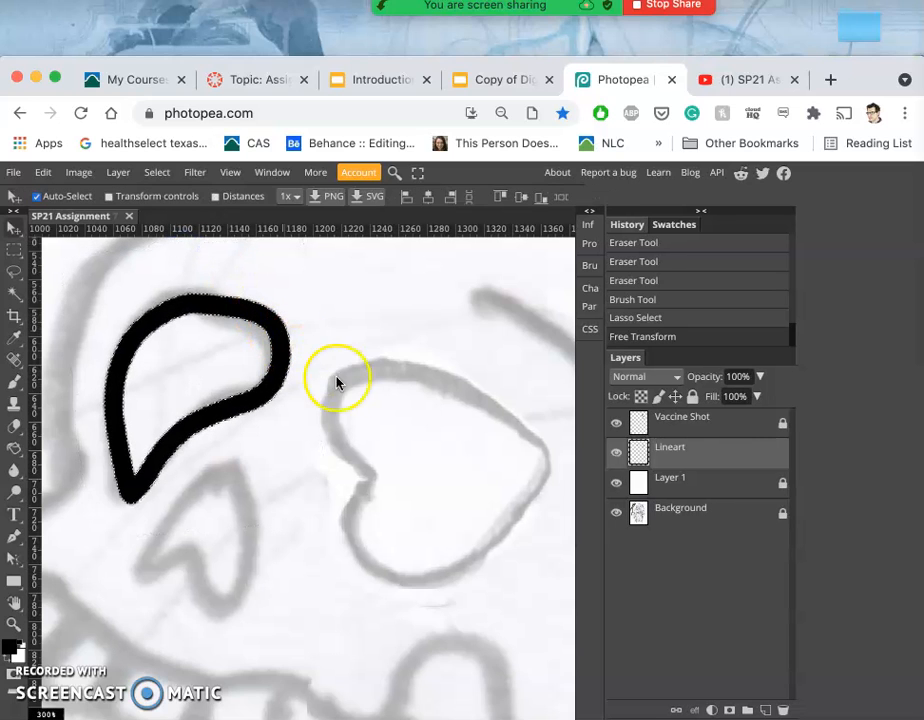
click(344, 419)
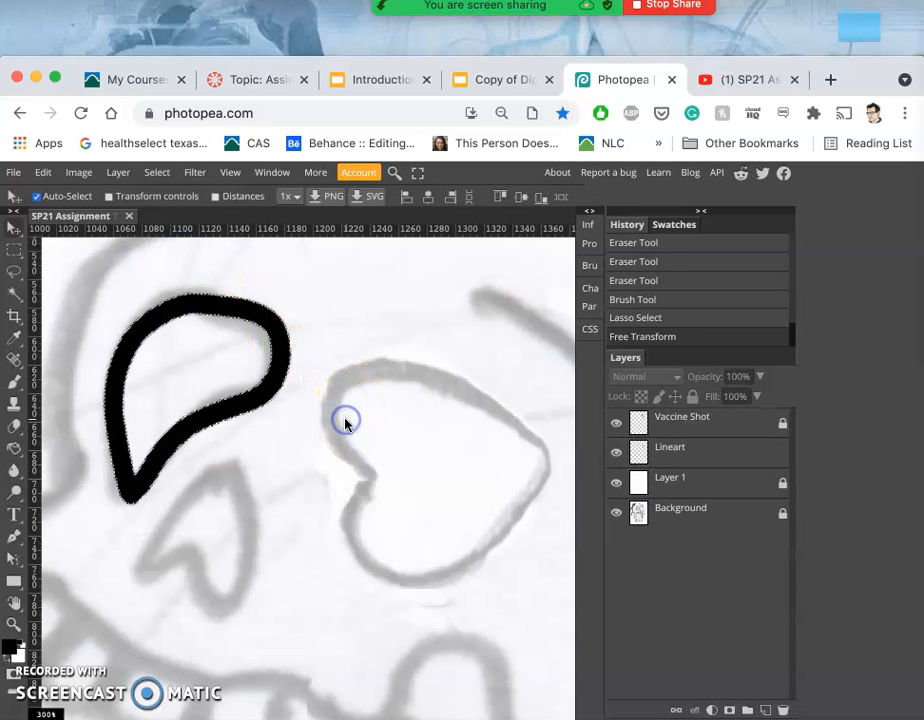
click(307, 386)
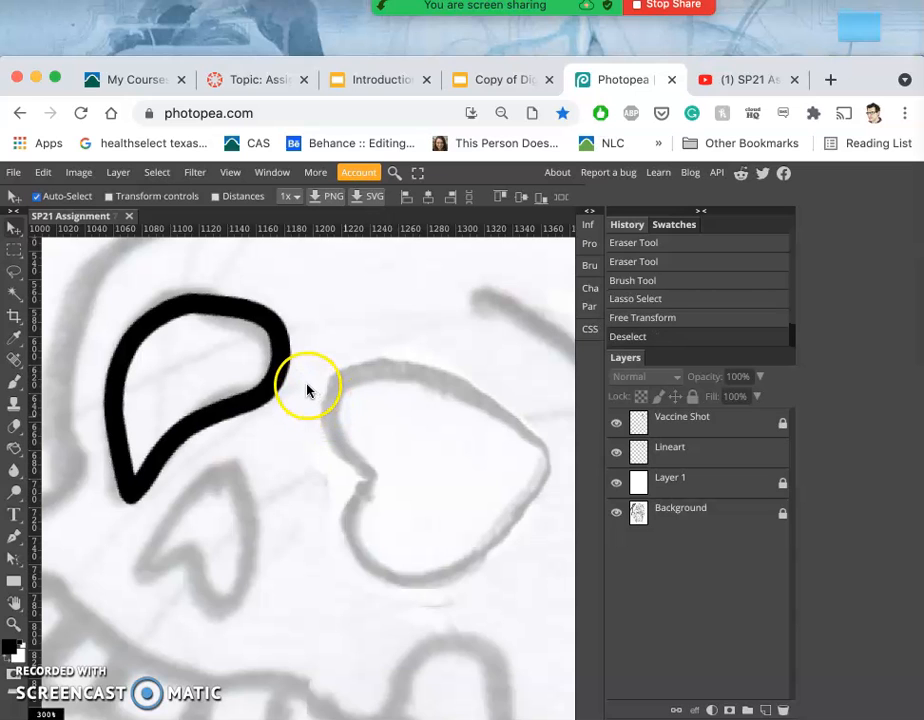
Brush the outline of the skull's second, heart-shaped eye socket in black on the Lineart layer, following the sketch.
scroll(306, 390, down, 1)
scroll(306, 390, down, 1)
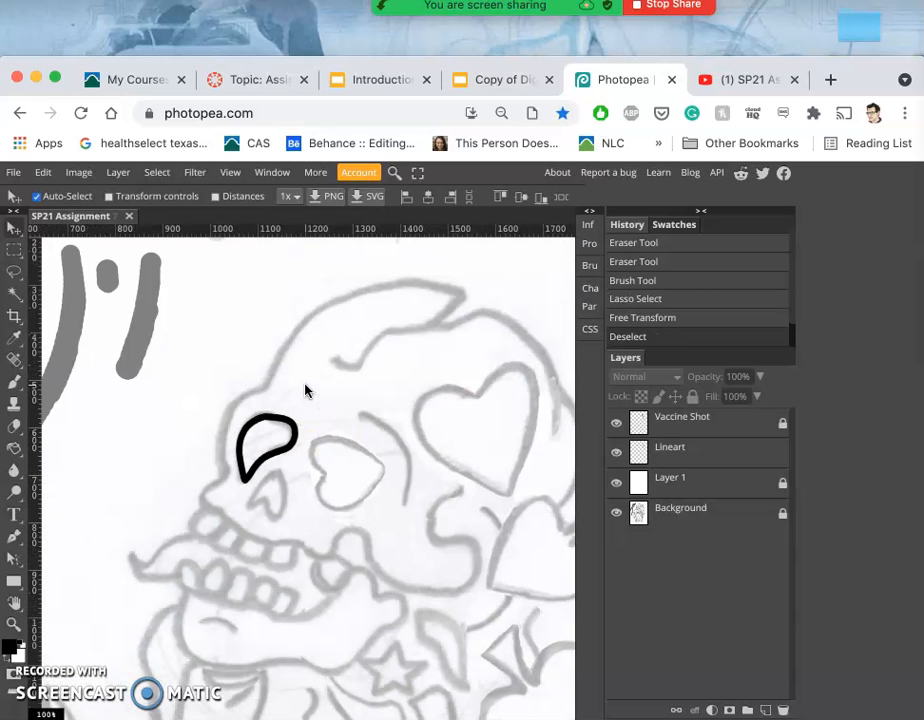
scroll(332, 433, right, 5)
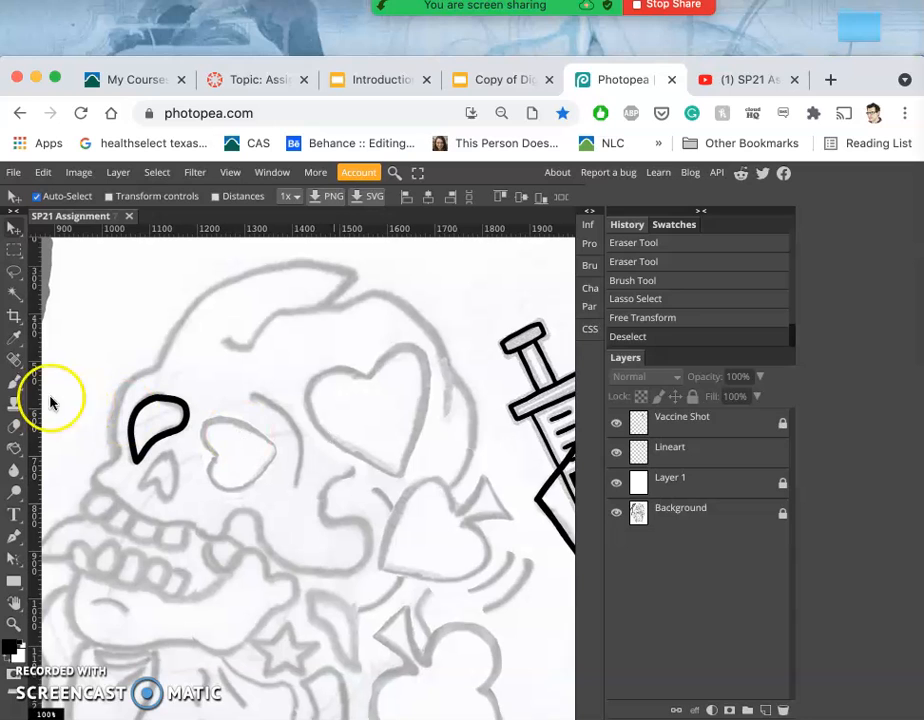
click(15, 381)
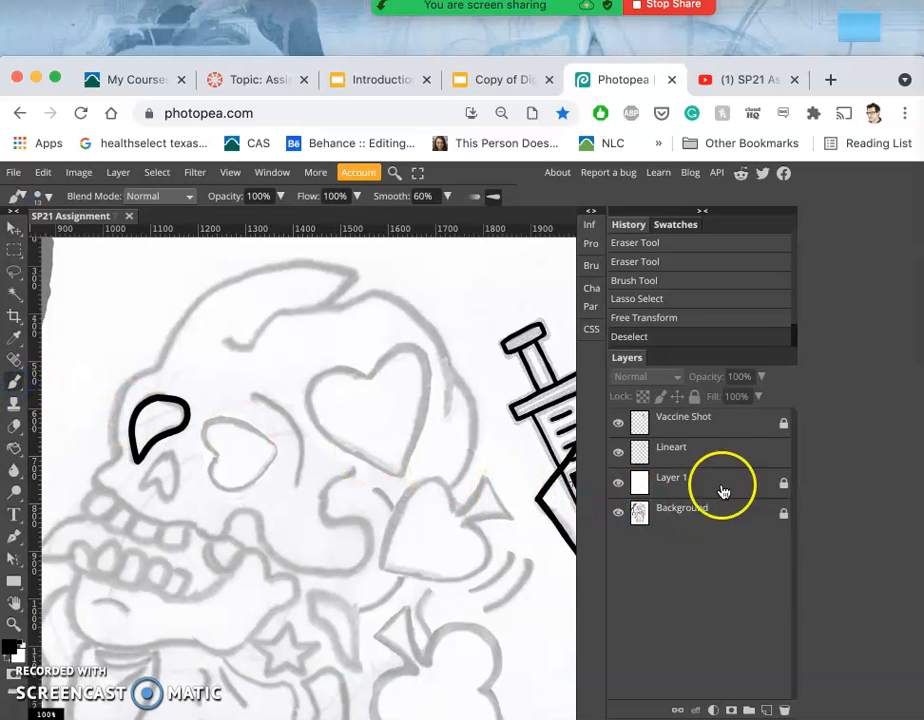
click(216, 456)
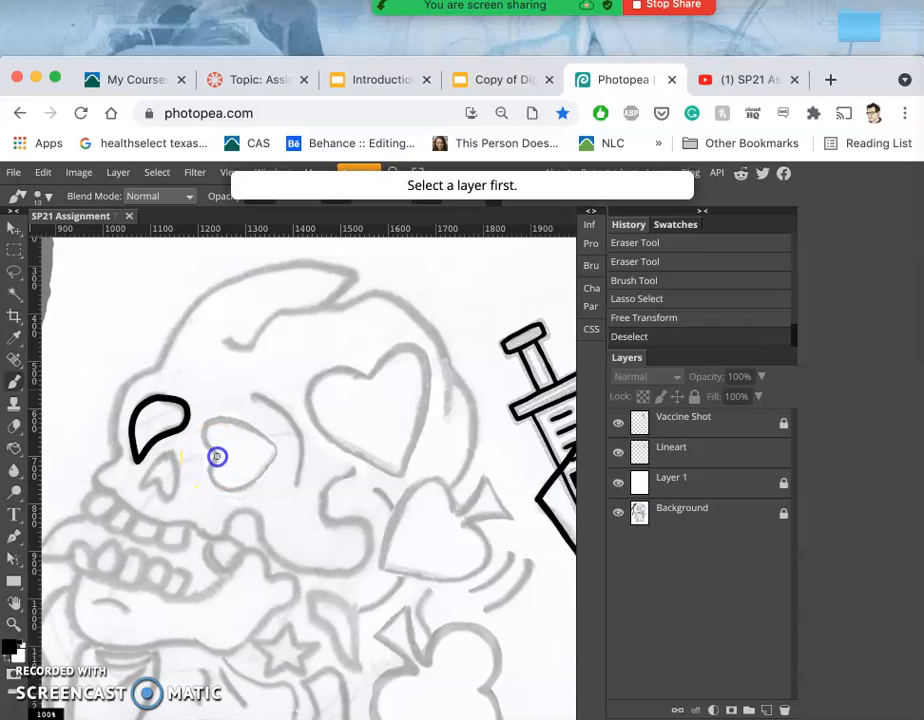
click(720, 455)
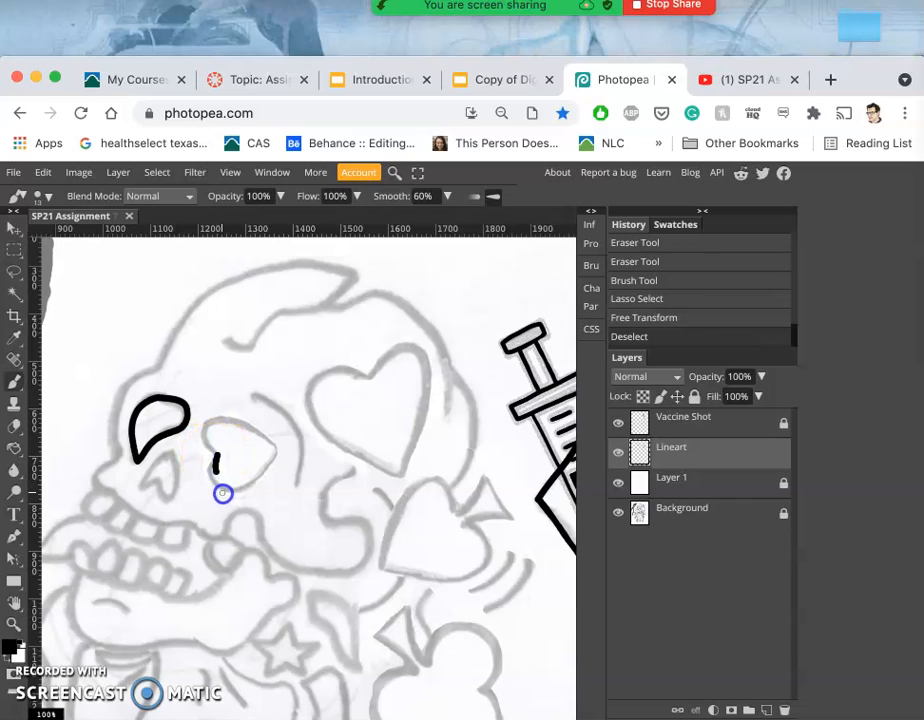
mouse_move(245, 498)
mouse_down()
mouse_move(280, 444)
mouse_move(252, 417)
mouse_move(221, 410)
mouse_move(196, 423)
mouse_move(194, 439)
mouse_up()
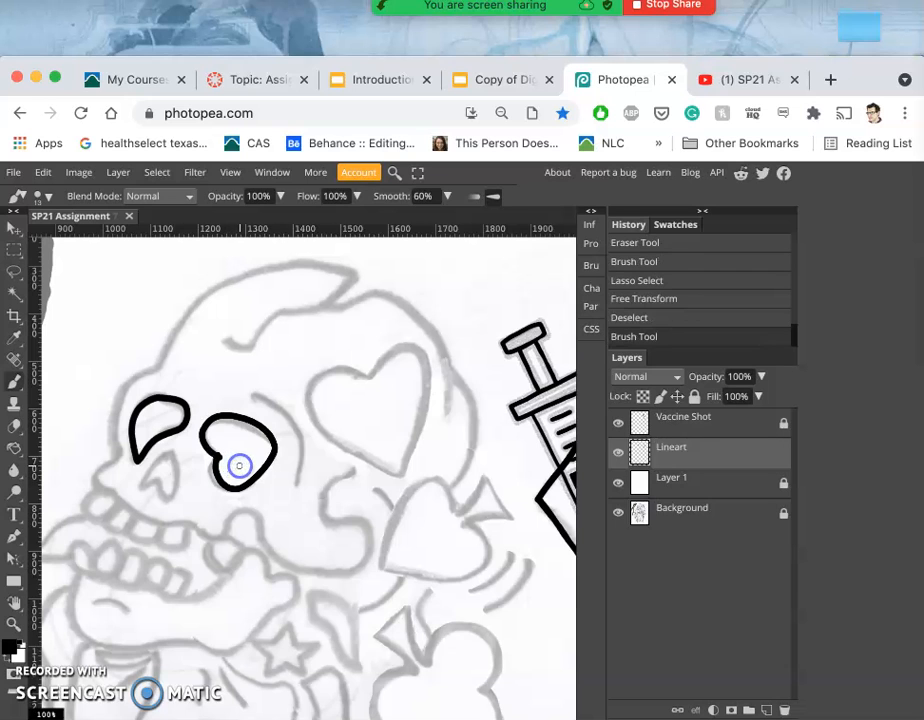
Erase the rounded stroke end inside the notch of the heart-shaped eye socket to leave a clean inner corner.
scroll(240, 470, up, 5)
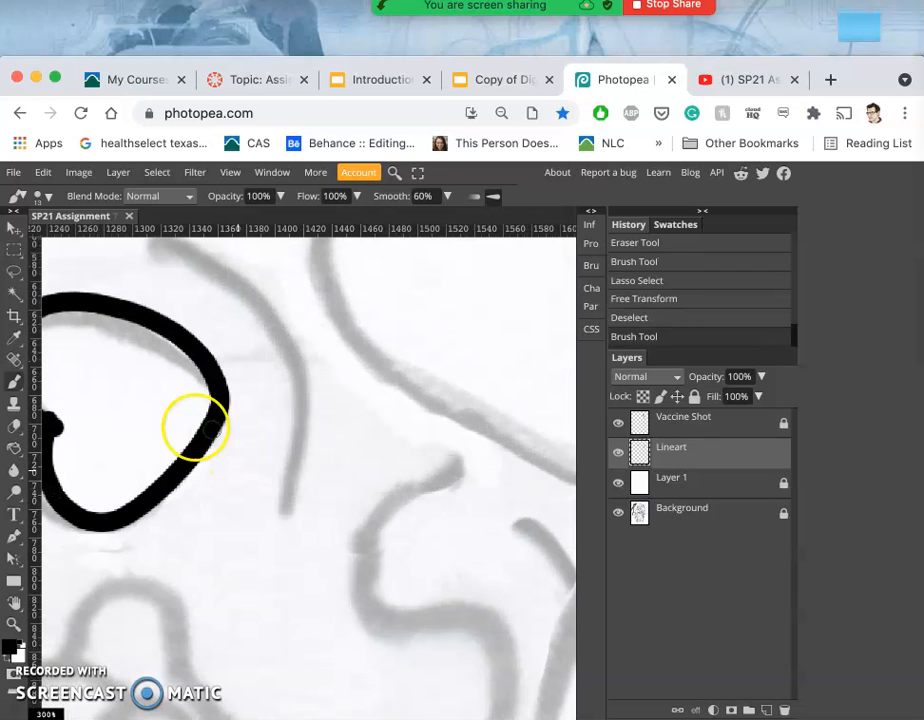
scroll(159, 441, left, 4)
click(18, 424)
mouse_move(146, 426)
mouse_down()
mouse_move(148, 443)
mouse_move(138, 446)
mouse_up()
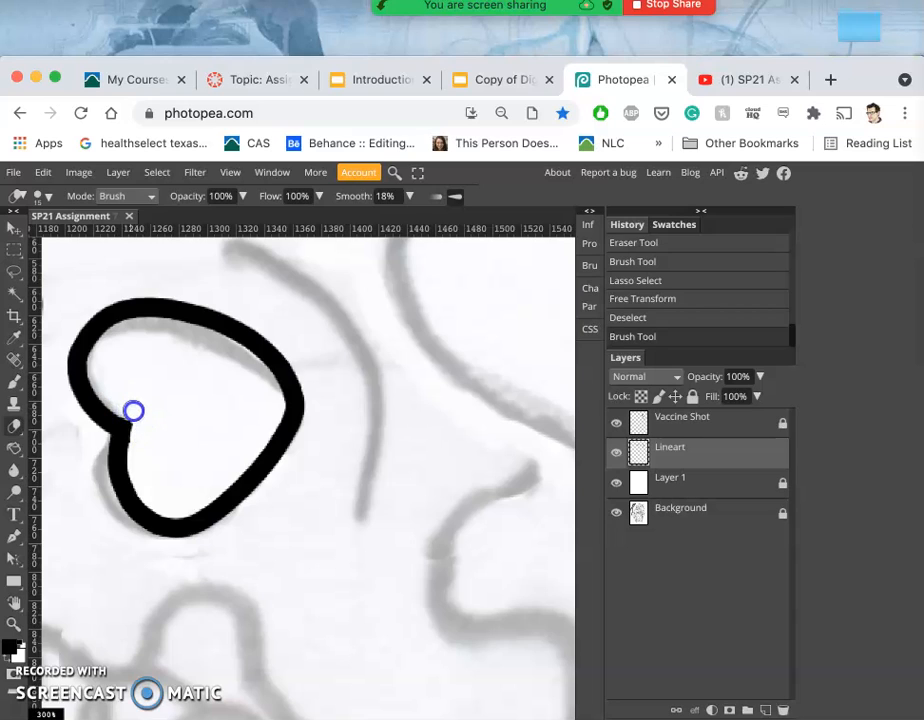
drag(125, 409, 132, 407)
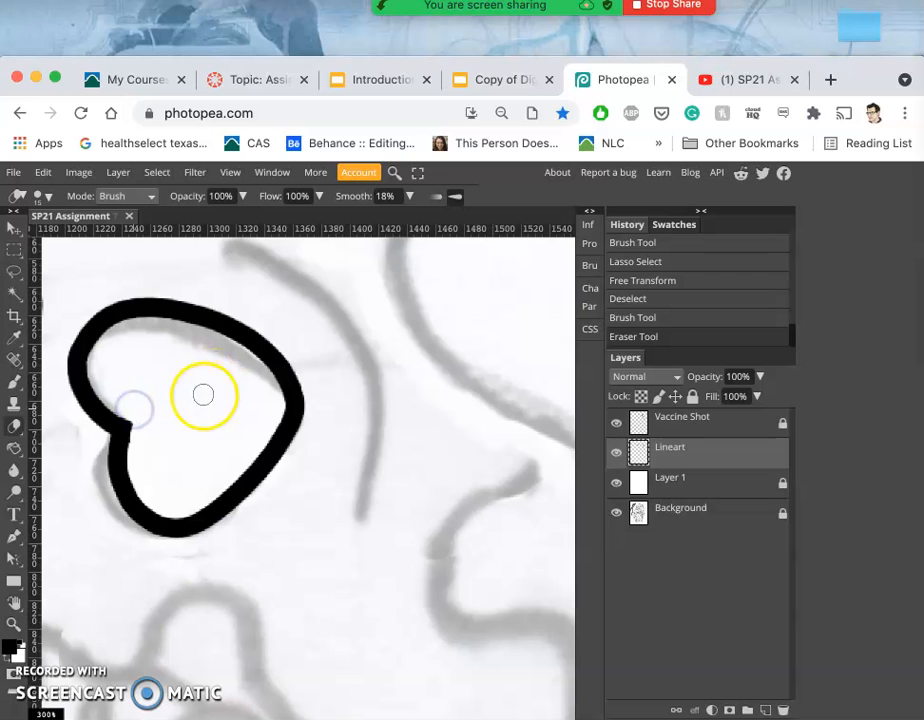
scroll(224, 420, left, 2)
scroll(224, 420, left, 3)
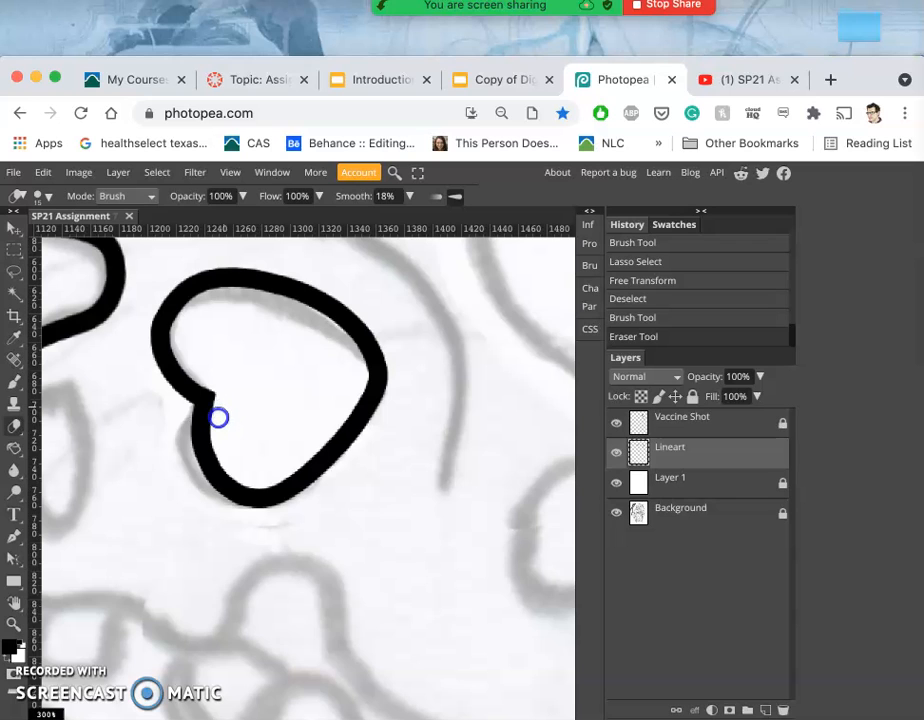
click(220, 406)
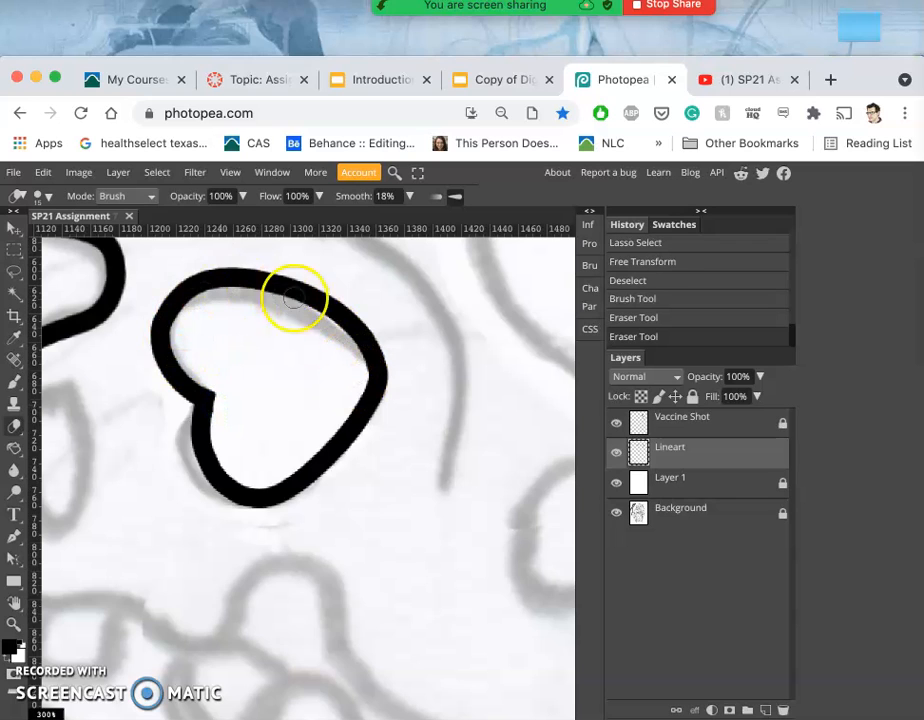
Trim the lower tip of the first eye socket with the Eraser and retouch its corner with the black brush.
scroll(160, 457, left, 7)
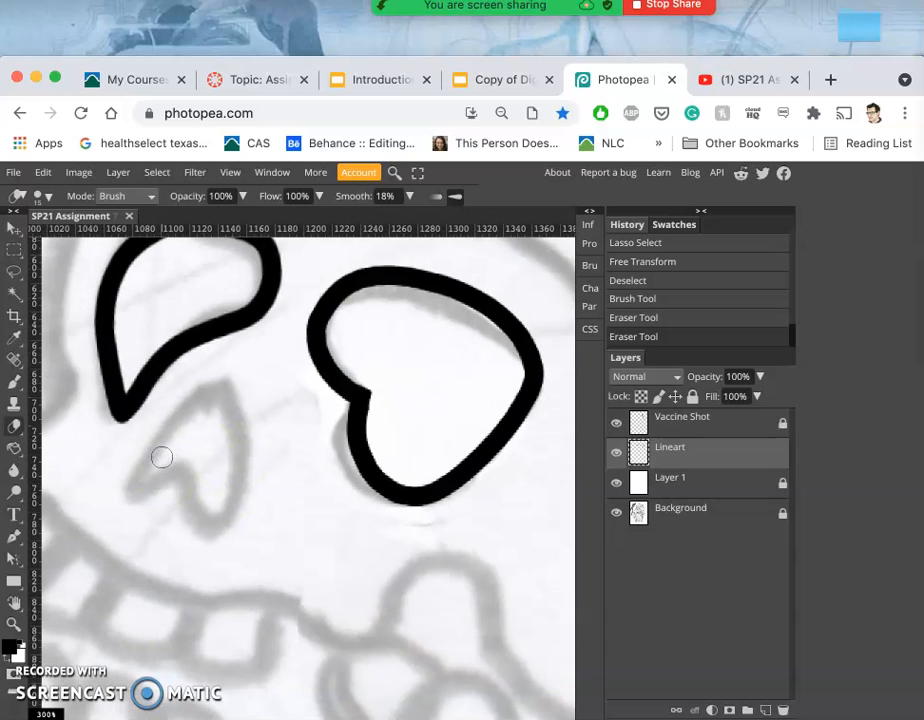
click(14, 380)
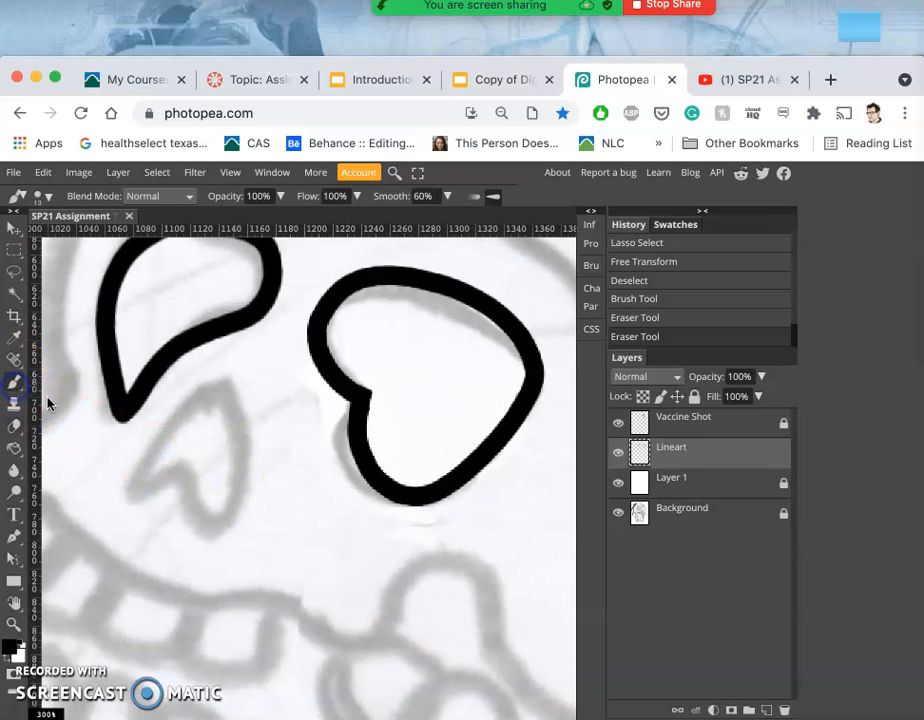
click(13, 424)
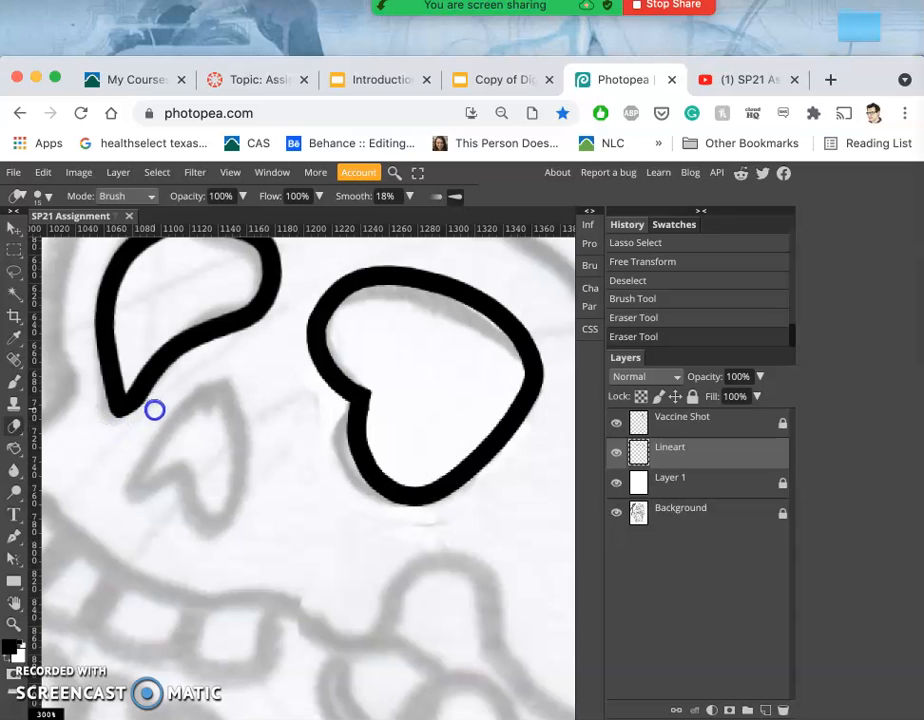
click(95, 400)
click(14, 382)
drag(68, 386, 120, 393)
click(137, 393)
click(133, 392)
click(129, 389)
drag(148, 387, 145, 390)
key(super+z)
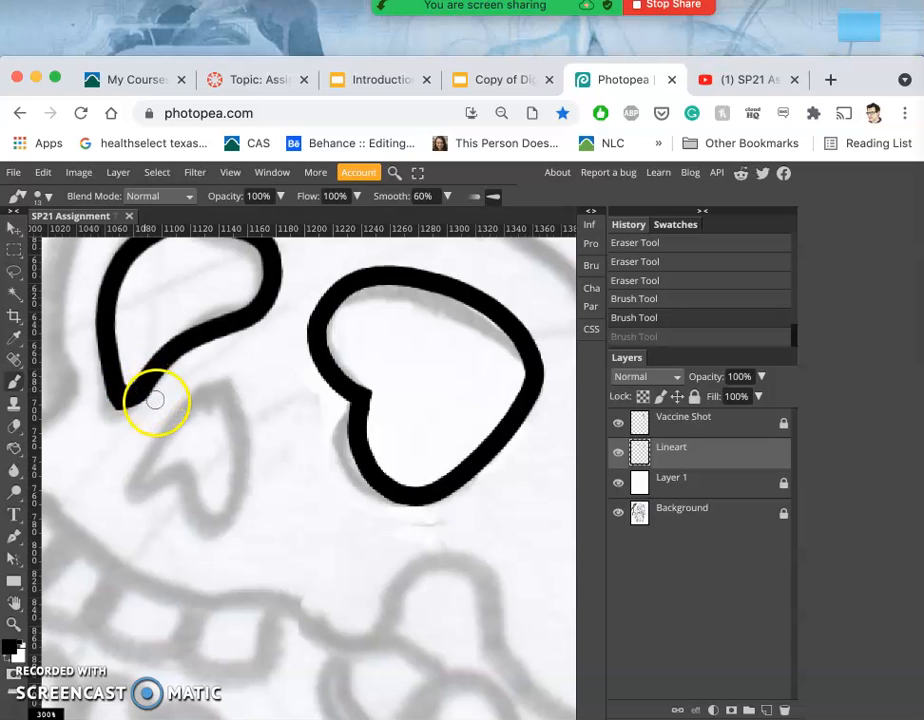
click(128, 392)
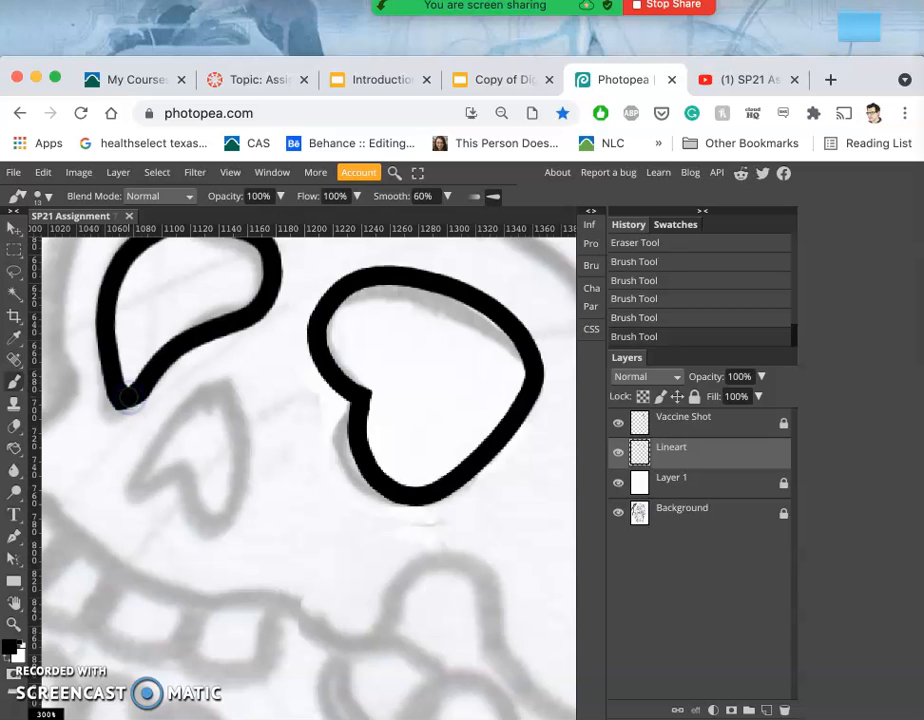
Ink the closed outline of the skull's nose cavity below the first eye socket, tracing the sketch on the Lineart layer.
click(135, 490)
mouse_move(140, 474)
mouse_down()
mouse_move(161, 433)
mouse_move(200, 397)
mouse_move(214, 386)
mouse_move(237, 390)
mouse_move(250, 431)
mouse_move(227, 524)
mouse_move(203, 545)
mouse_move(186, 526)
mouse_move(184, 473)
mouse_move(174, 467)
mouse_move(134, 497)
mouse_up()
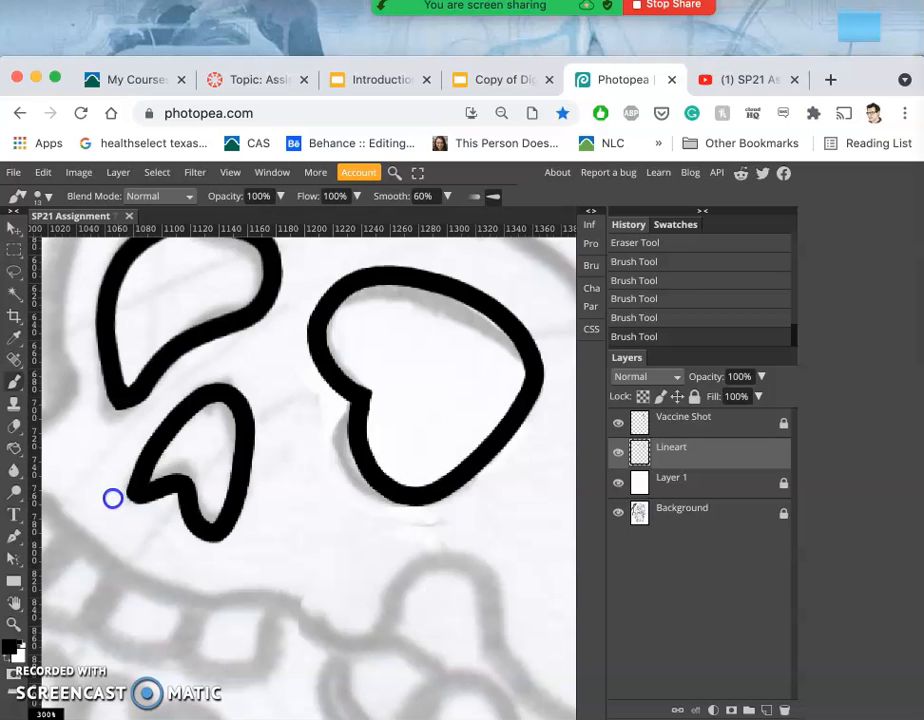
Open the document's saving and export options.
click(14, 172)
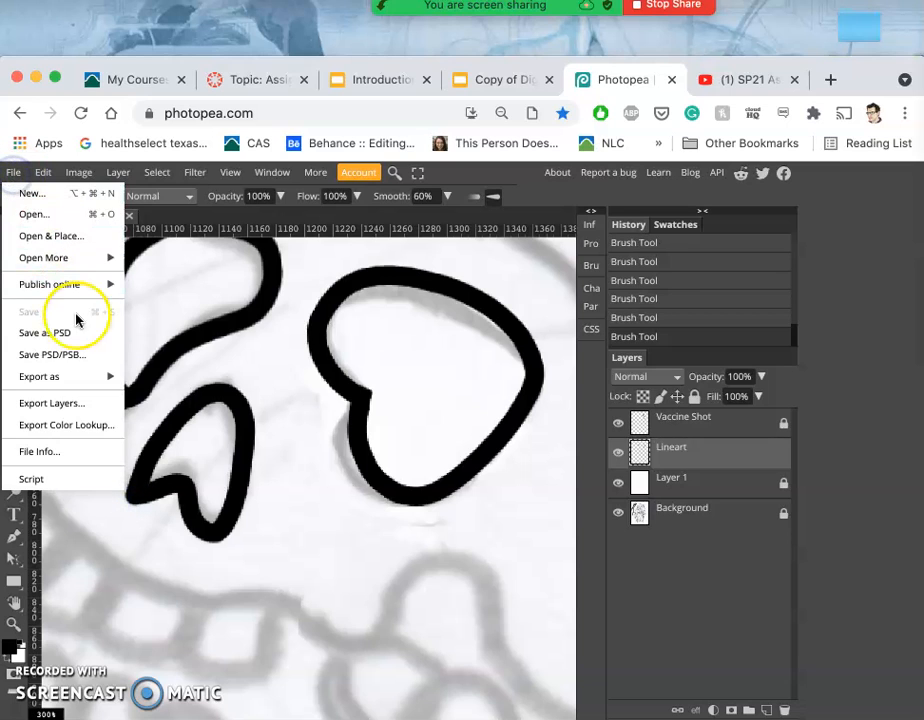